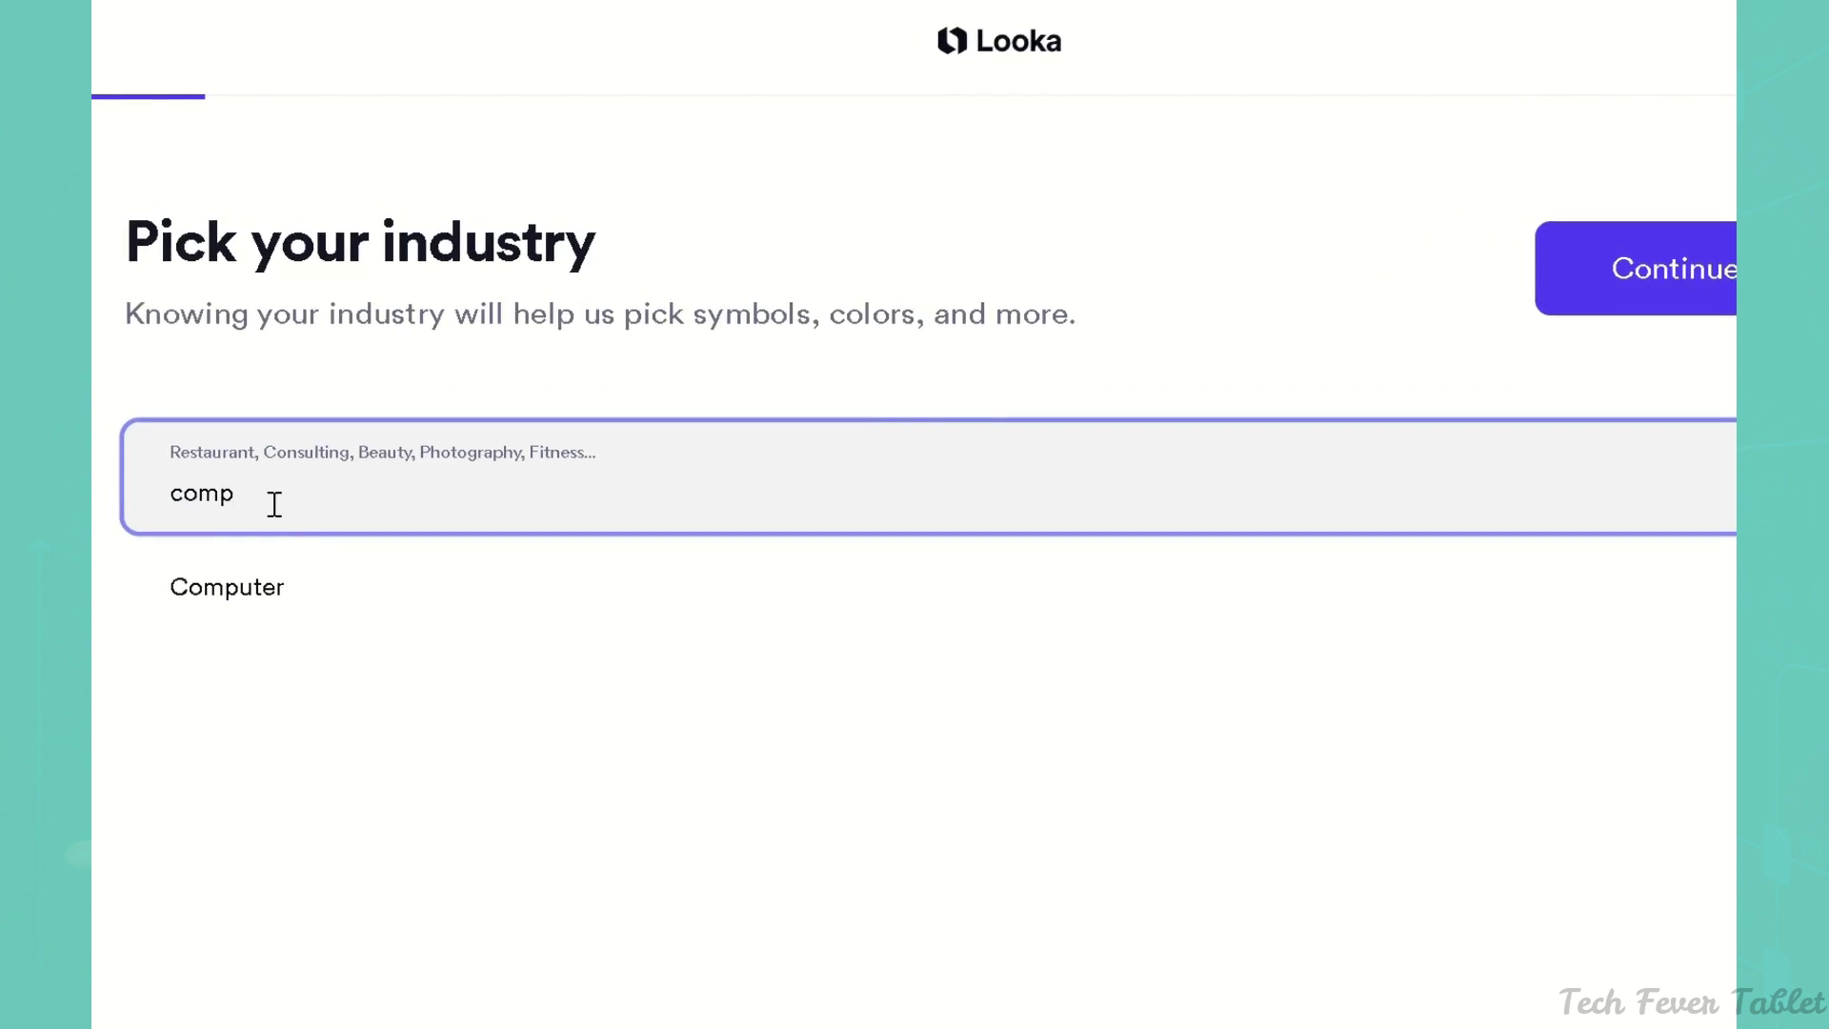
Step: Choose Computer as the industry and continue to the logo inspiration page
{"action": "left_click", "coordinate": [271, 625]}
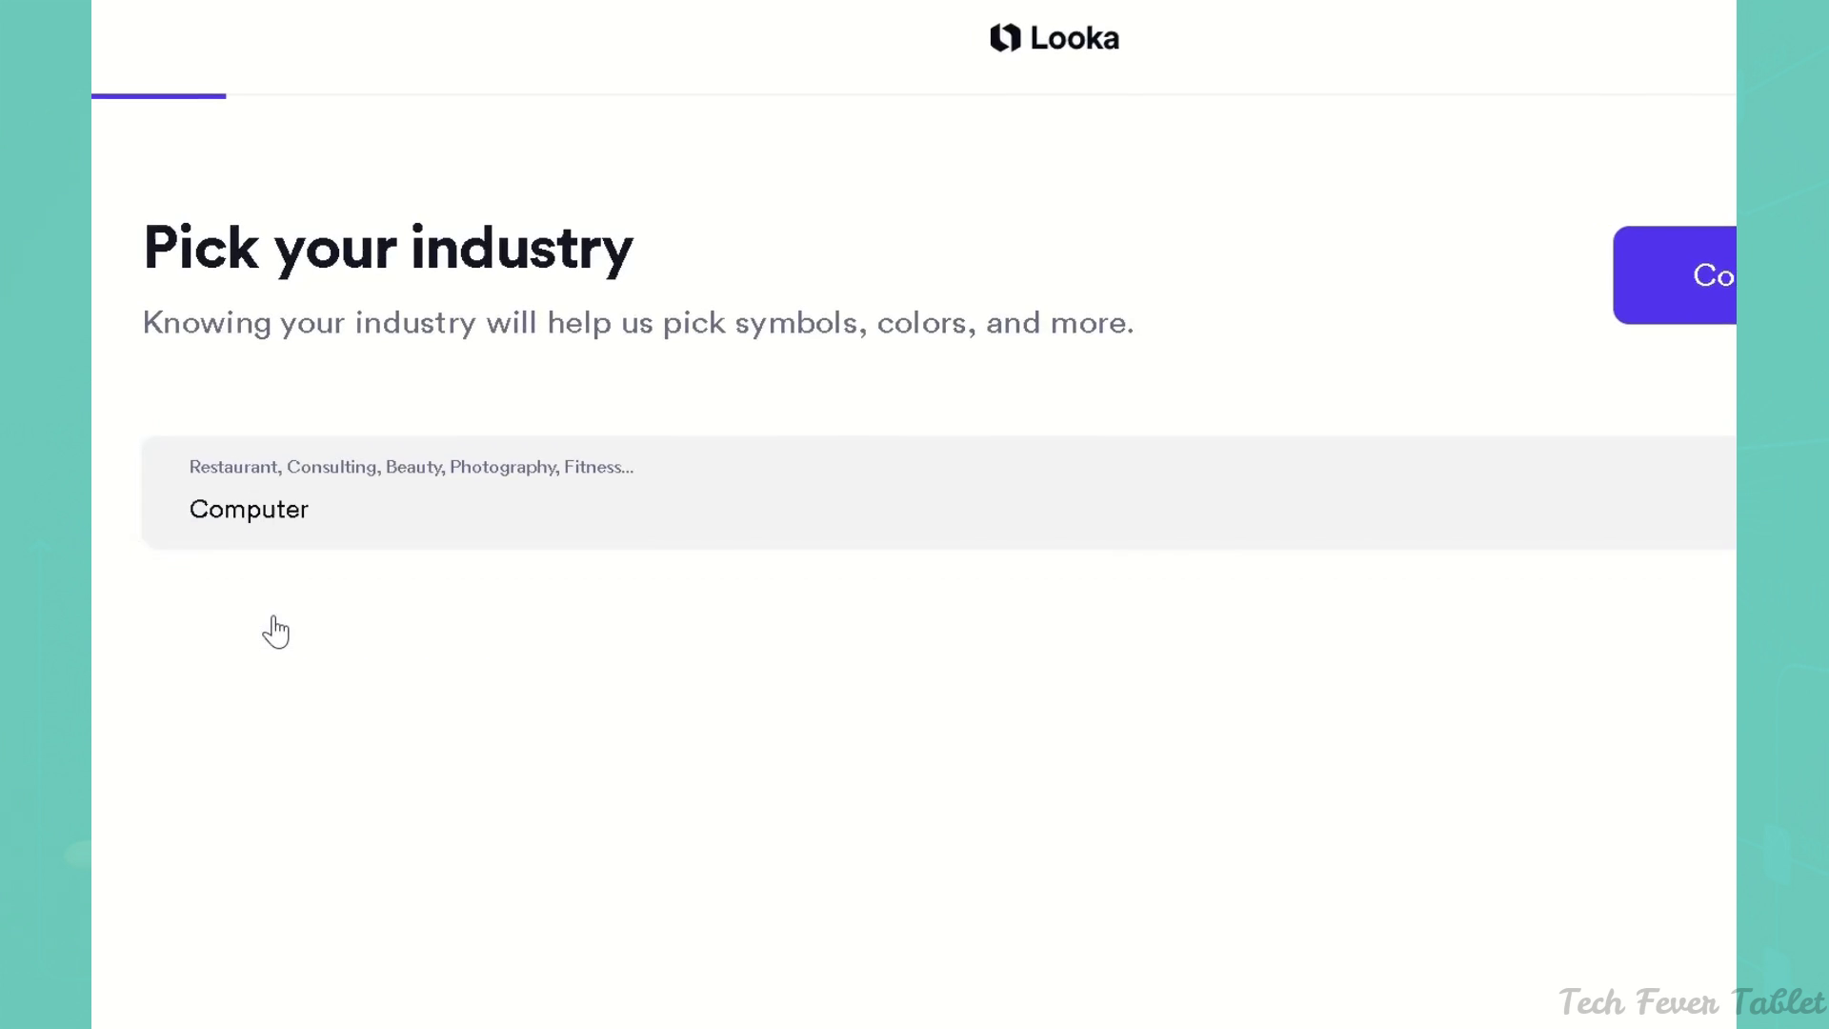
{"action": "left_click", "coordinate": [1667, 274]}
Step: Pick several sample logos as style inspiration, including Headlines and The Nail Hub, and continue
{"action": "left_click_drag", "start_coordinate": [1730, 238], "coordinate": [1736, 384]}
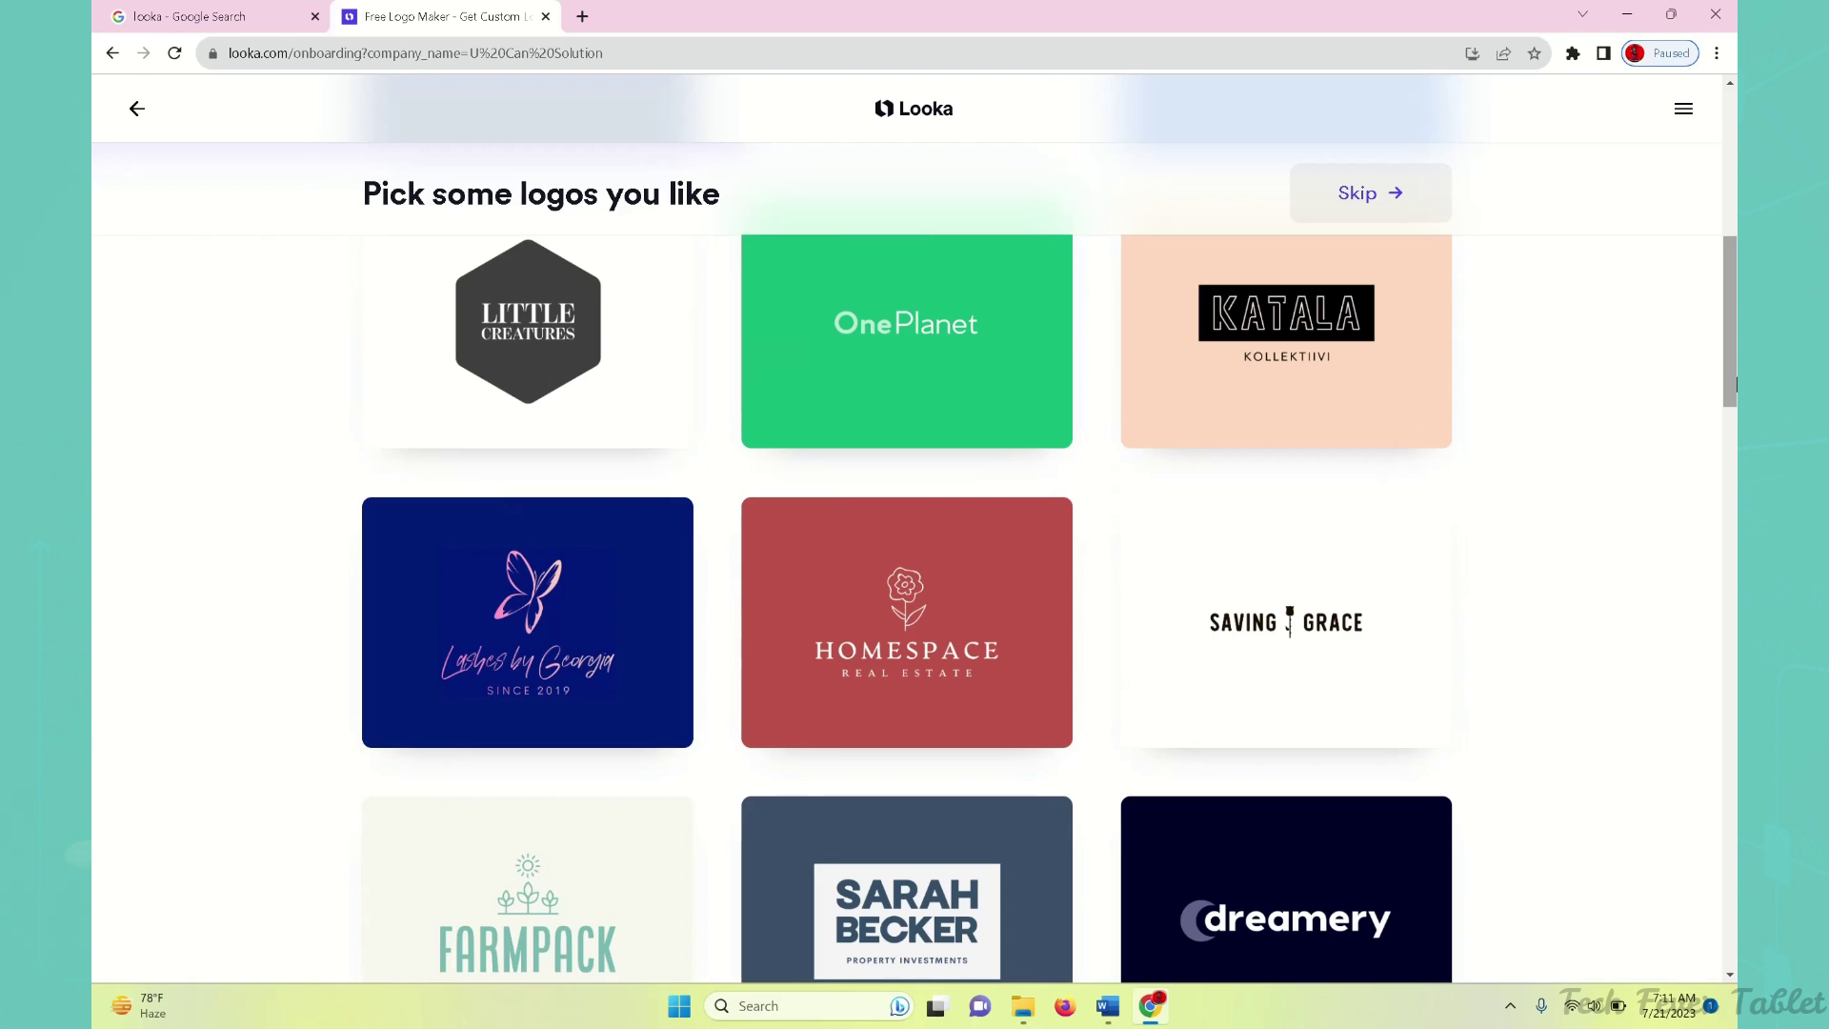
{"action": "left_click_drag", "start_coordinate": [1732, 384], "coordinate": [1736, 552]}
{"action": "left_click", "coordinate": [533, 409]}
{"action": "left_click", "coordinate": [1148, 760]}
{"action": "left_click", "coordinate": [591, 648]}
{"action": "left_click", "coordinate": [1267, 657]}
{"action": "left_click", "coordinate": [906, 674]}
{"action": "left_click", "coordinate": [1282, 673]}
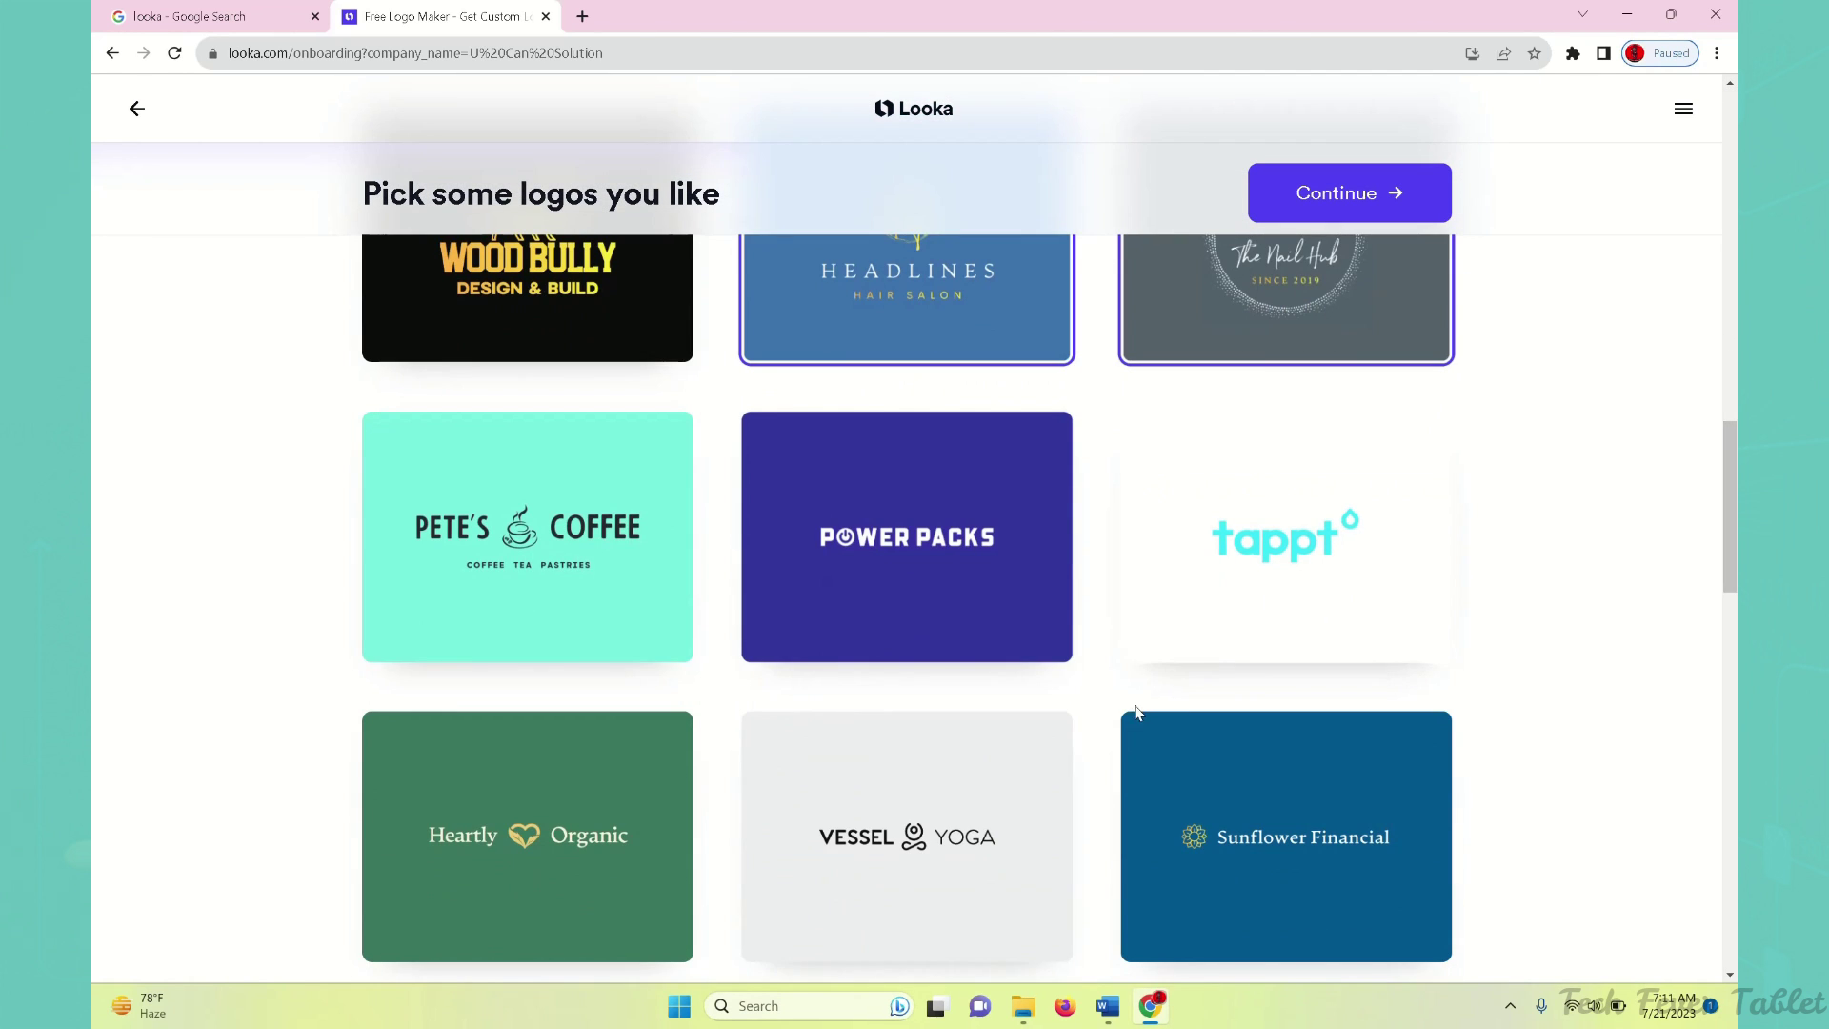
{"action": "left_click", "coordinate": [837, 911]}
{"action": "left_click", "coordinate": [1373, 219]}
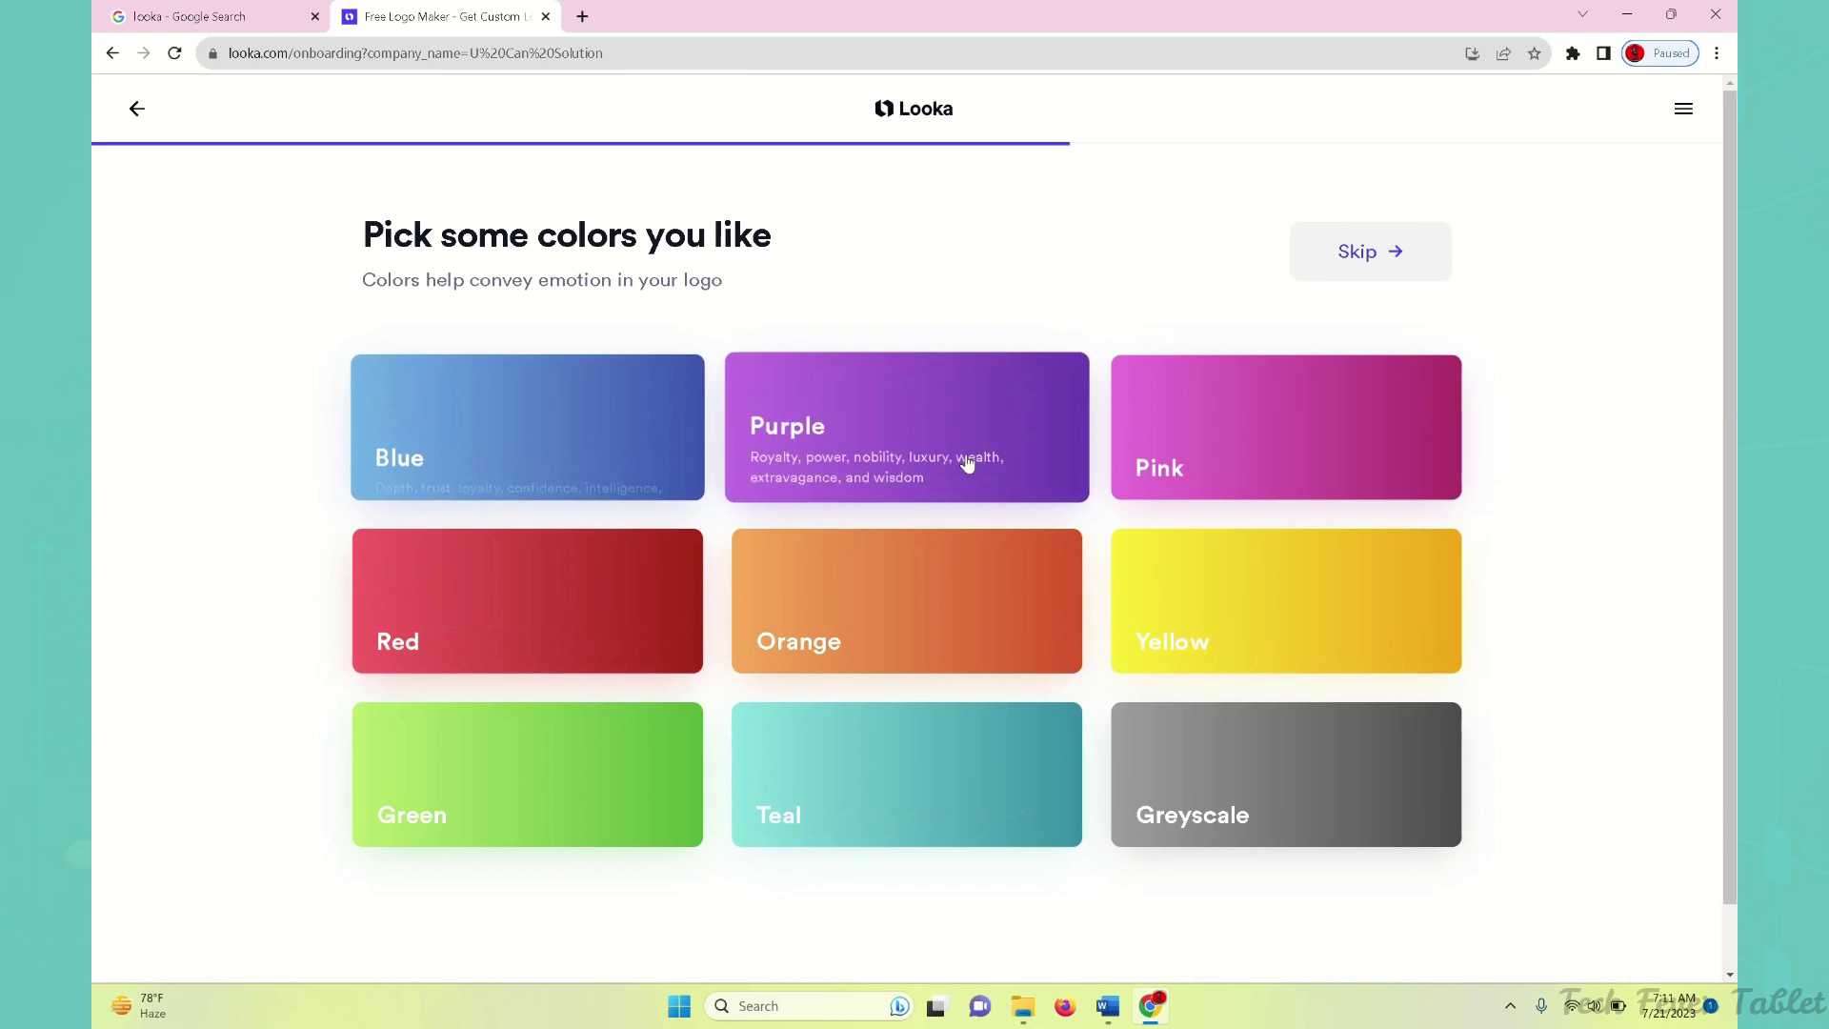
Step: Choose blue as the logo color and add the slogan Learn More to the company name U Can Solution
{"action": "left_click", "coordinate": [504, 448]}
{"action": "left_click", "coordinate": [1334, 250]}
{"action": "left_click", "coordinate": [776, 387]}
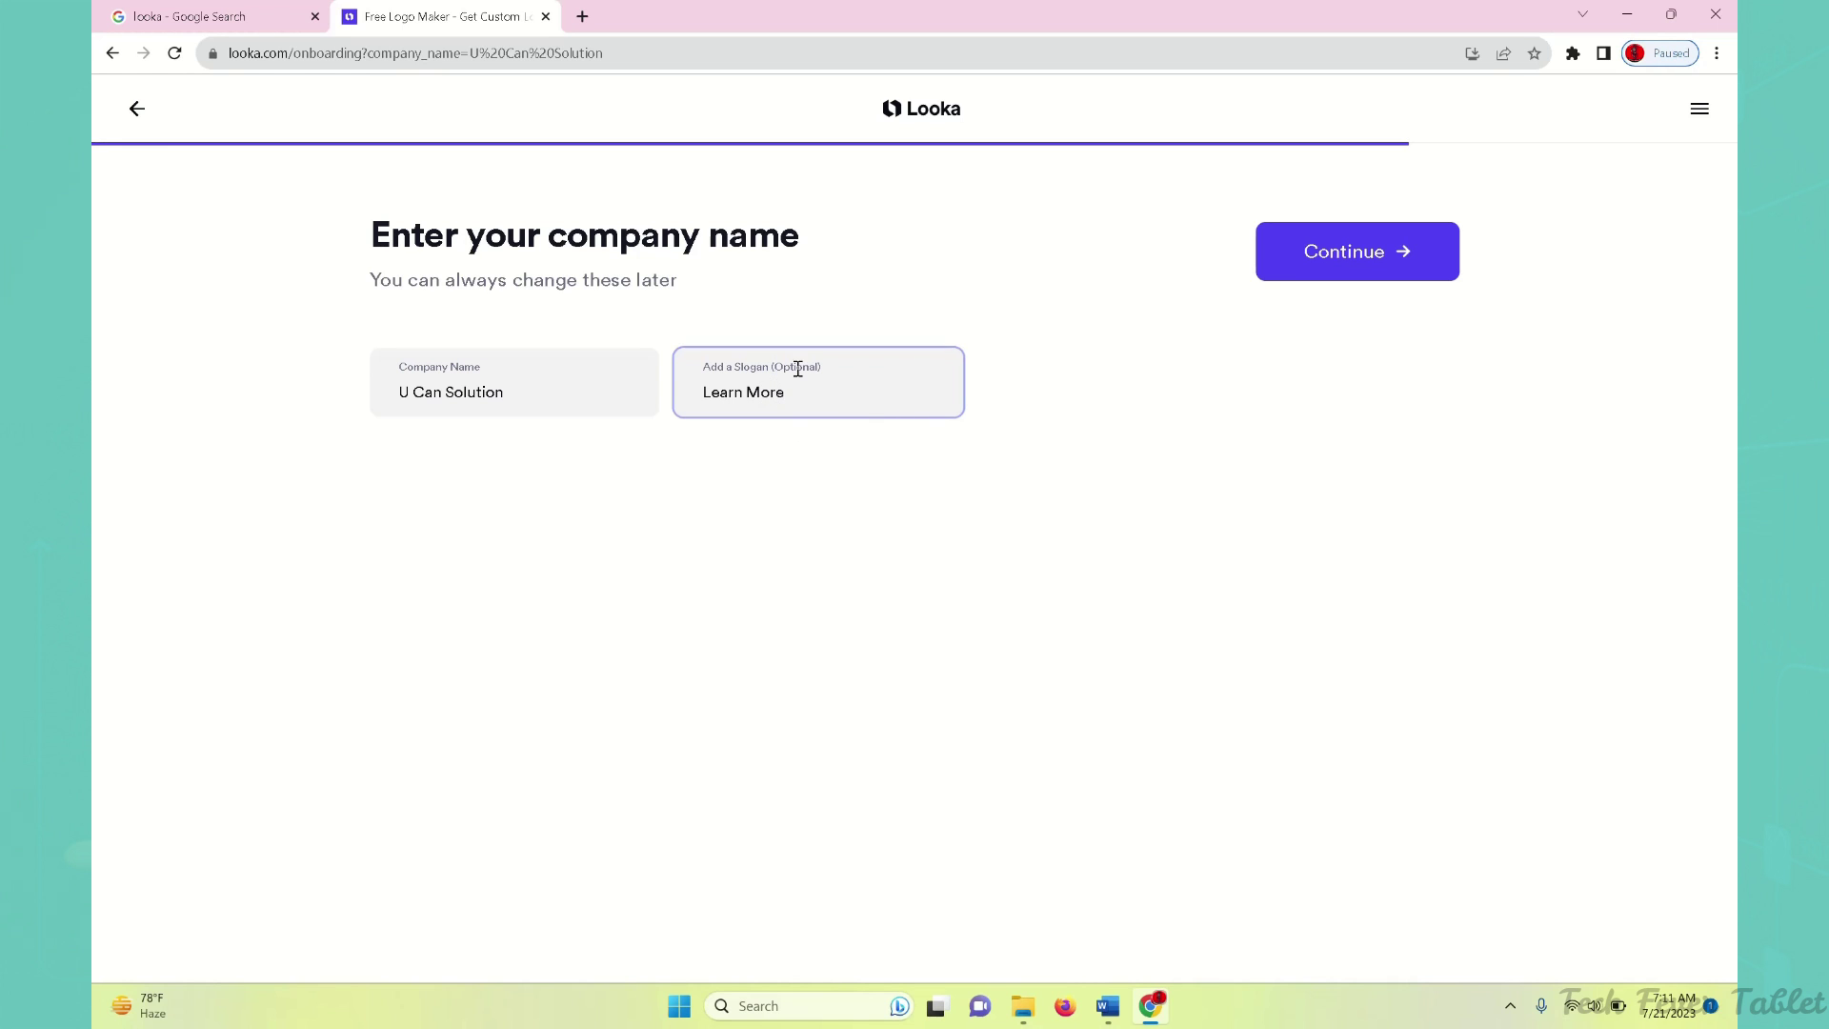
{"action": "left_click", "coordinate": [1351, 266]}
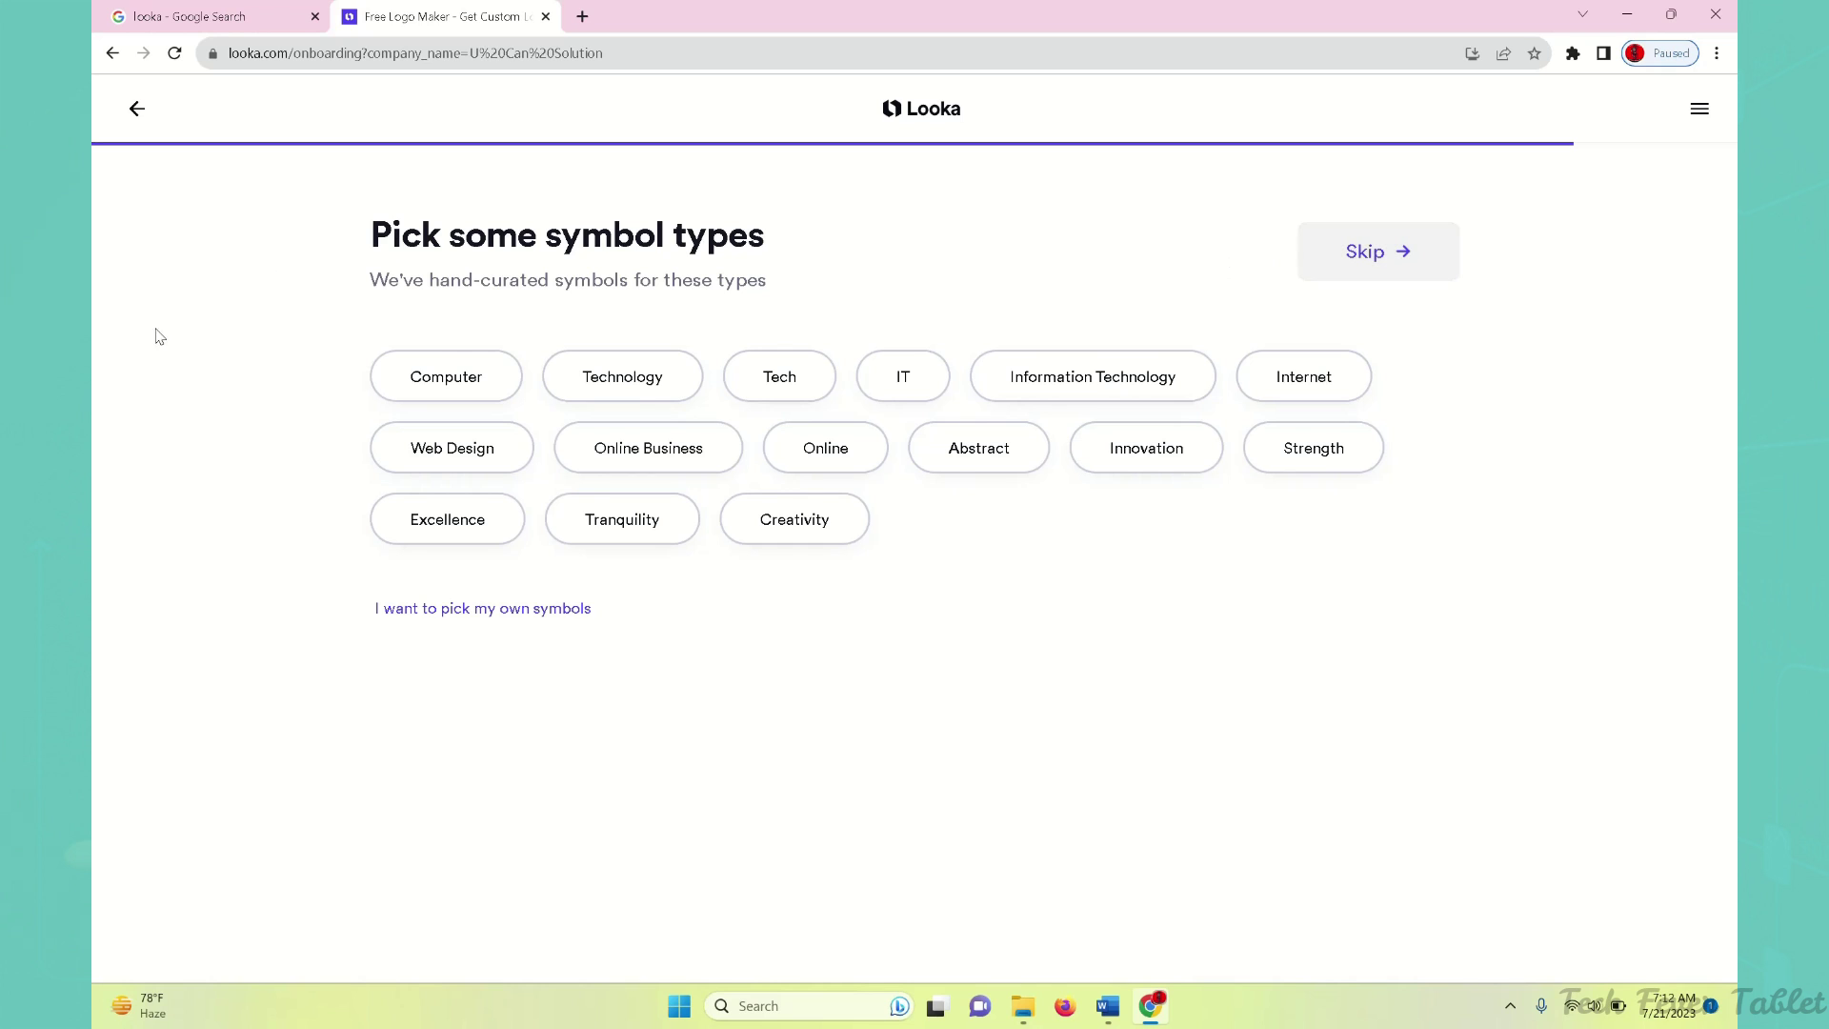
Step: Select the symbol types Computer, Technology, Tech, IT and Information Technology and generate the logos
{"action": "left_click", "coordinate": [434, 395]}
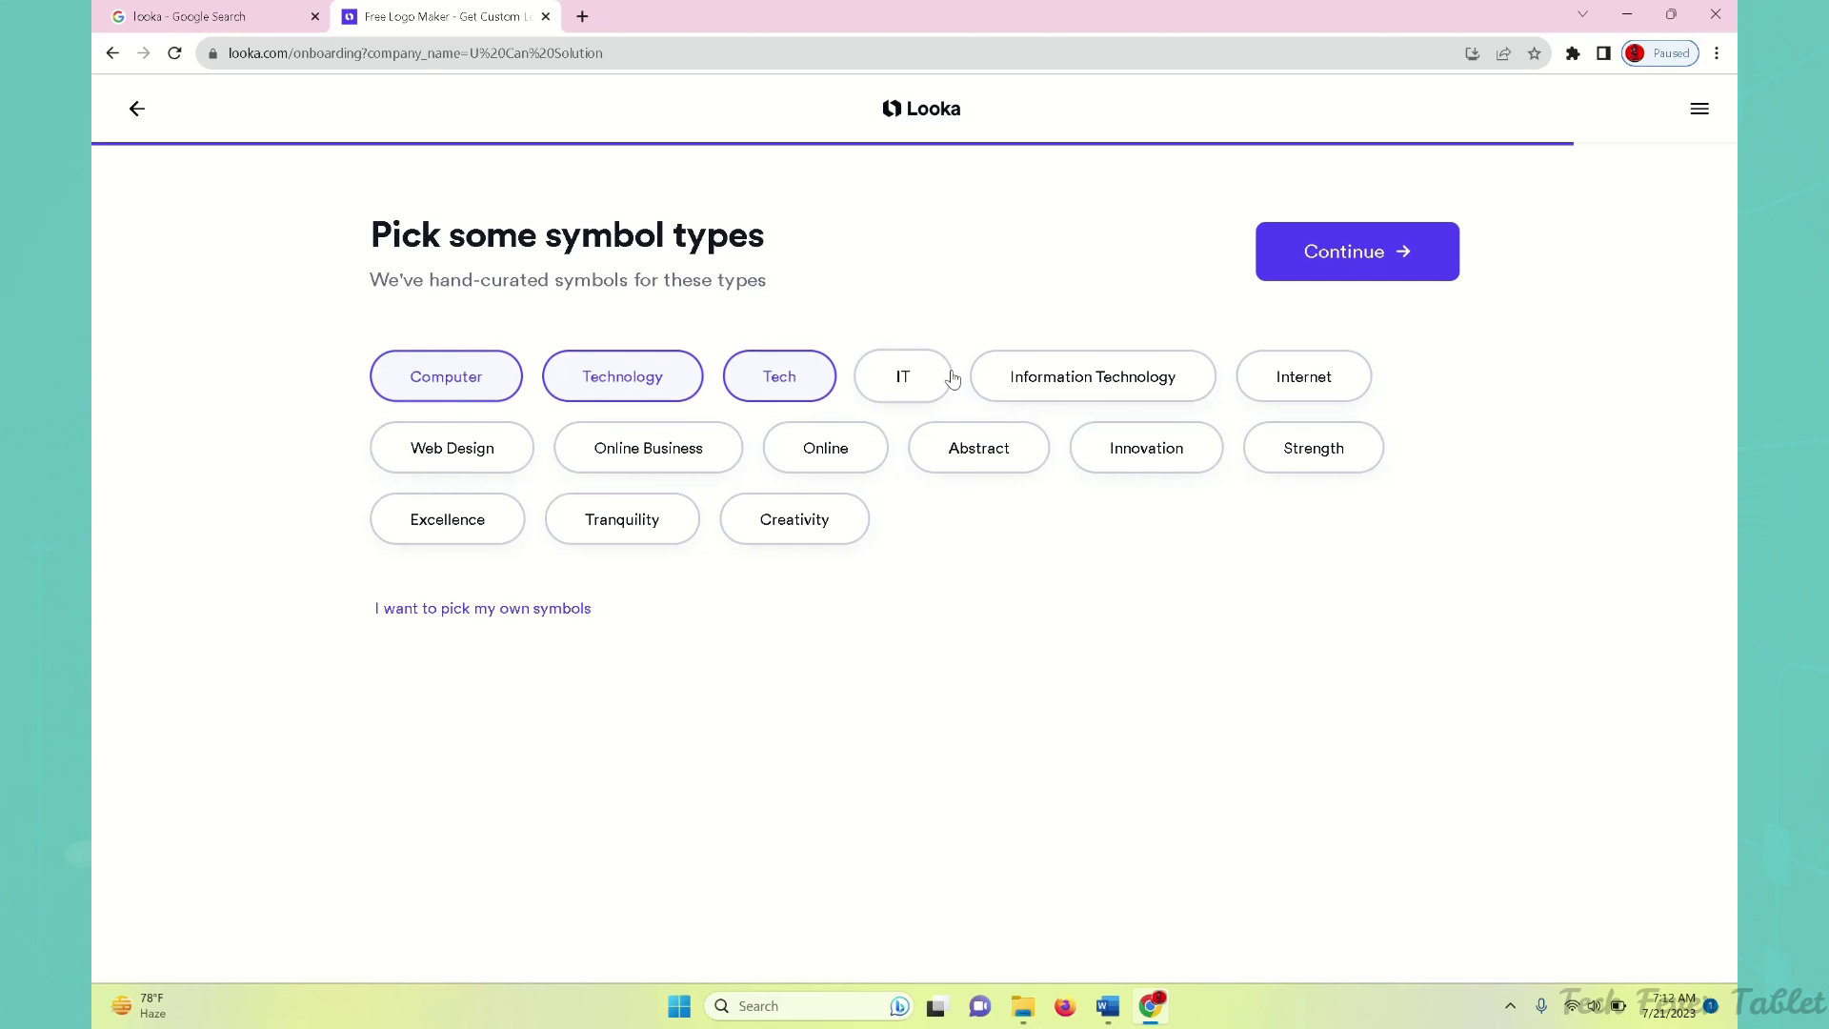
{"action": "left_click", "coordinate": [1105, 378]}
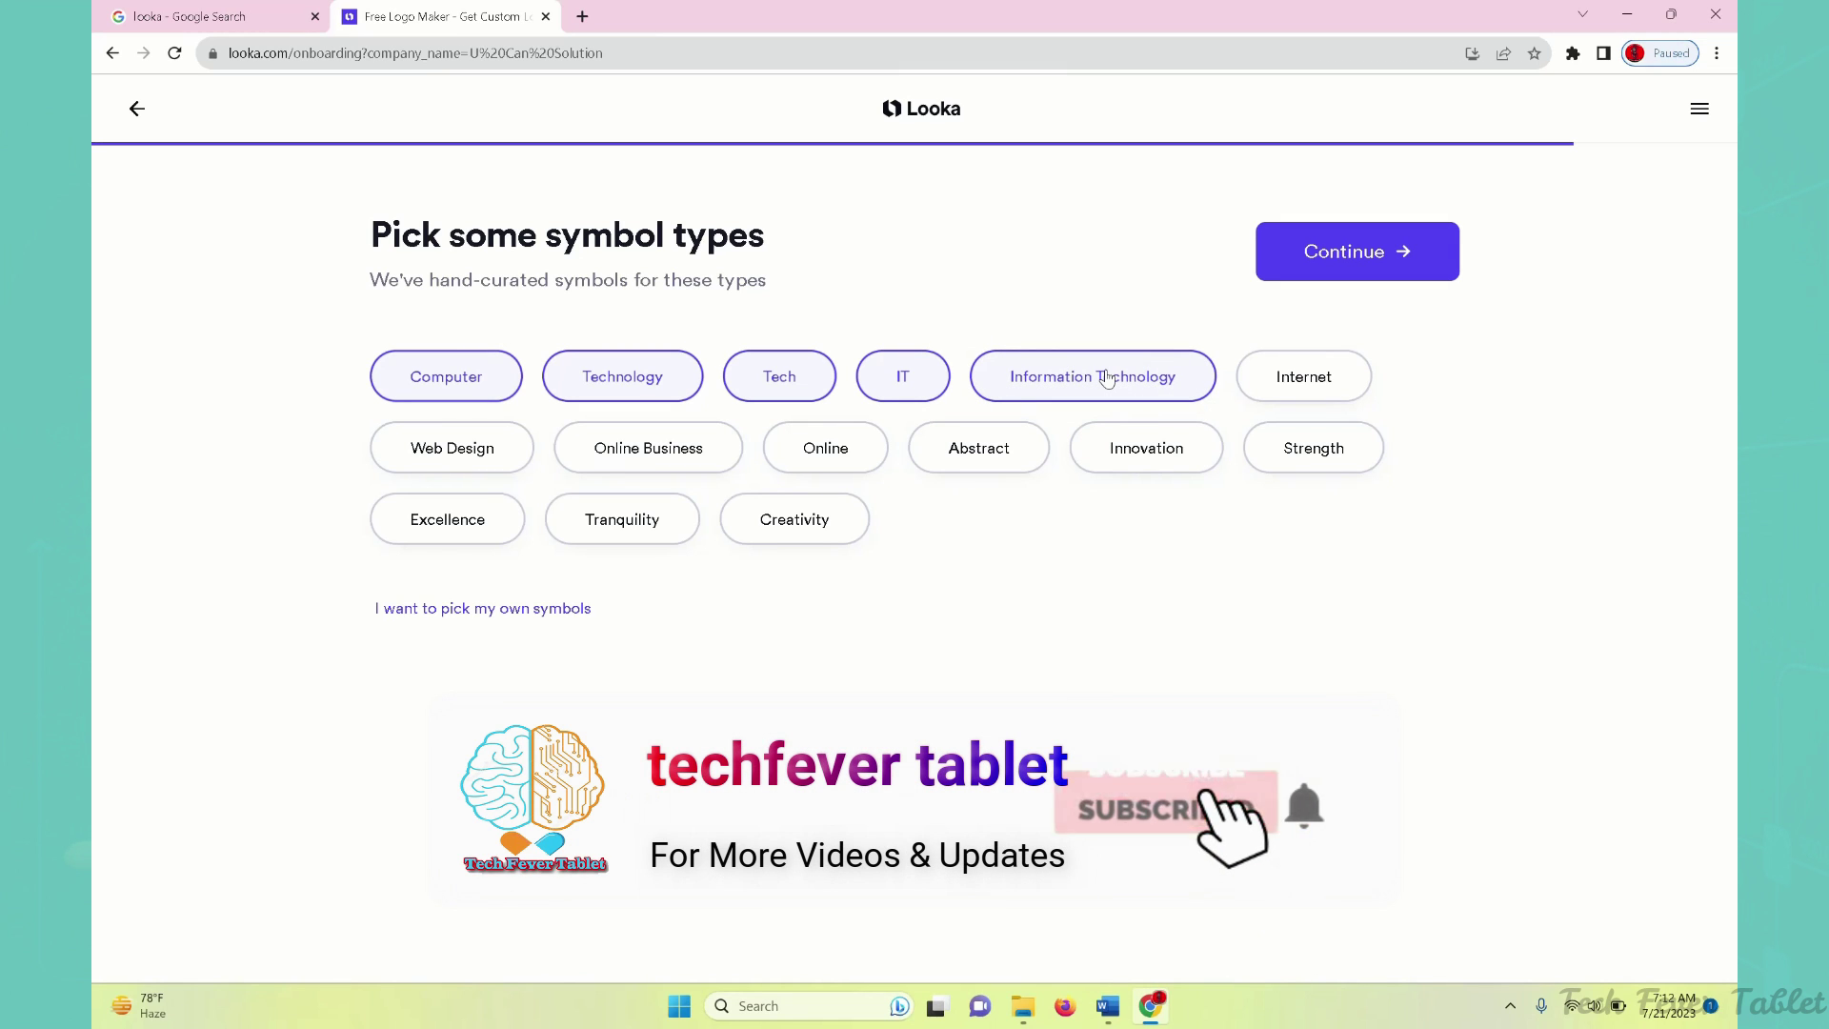
{"action": "left_click", "coordinate": [1331, 270]}
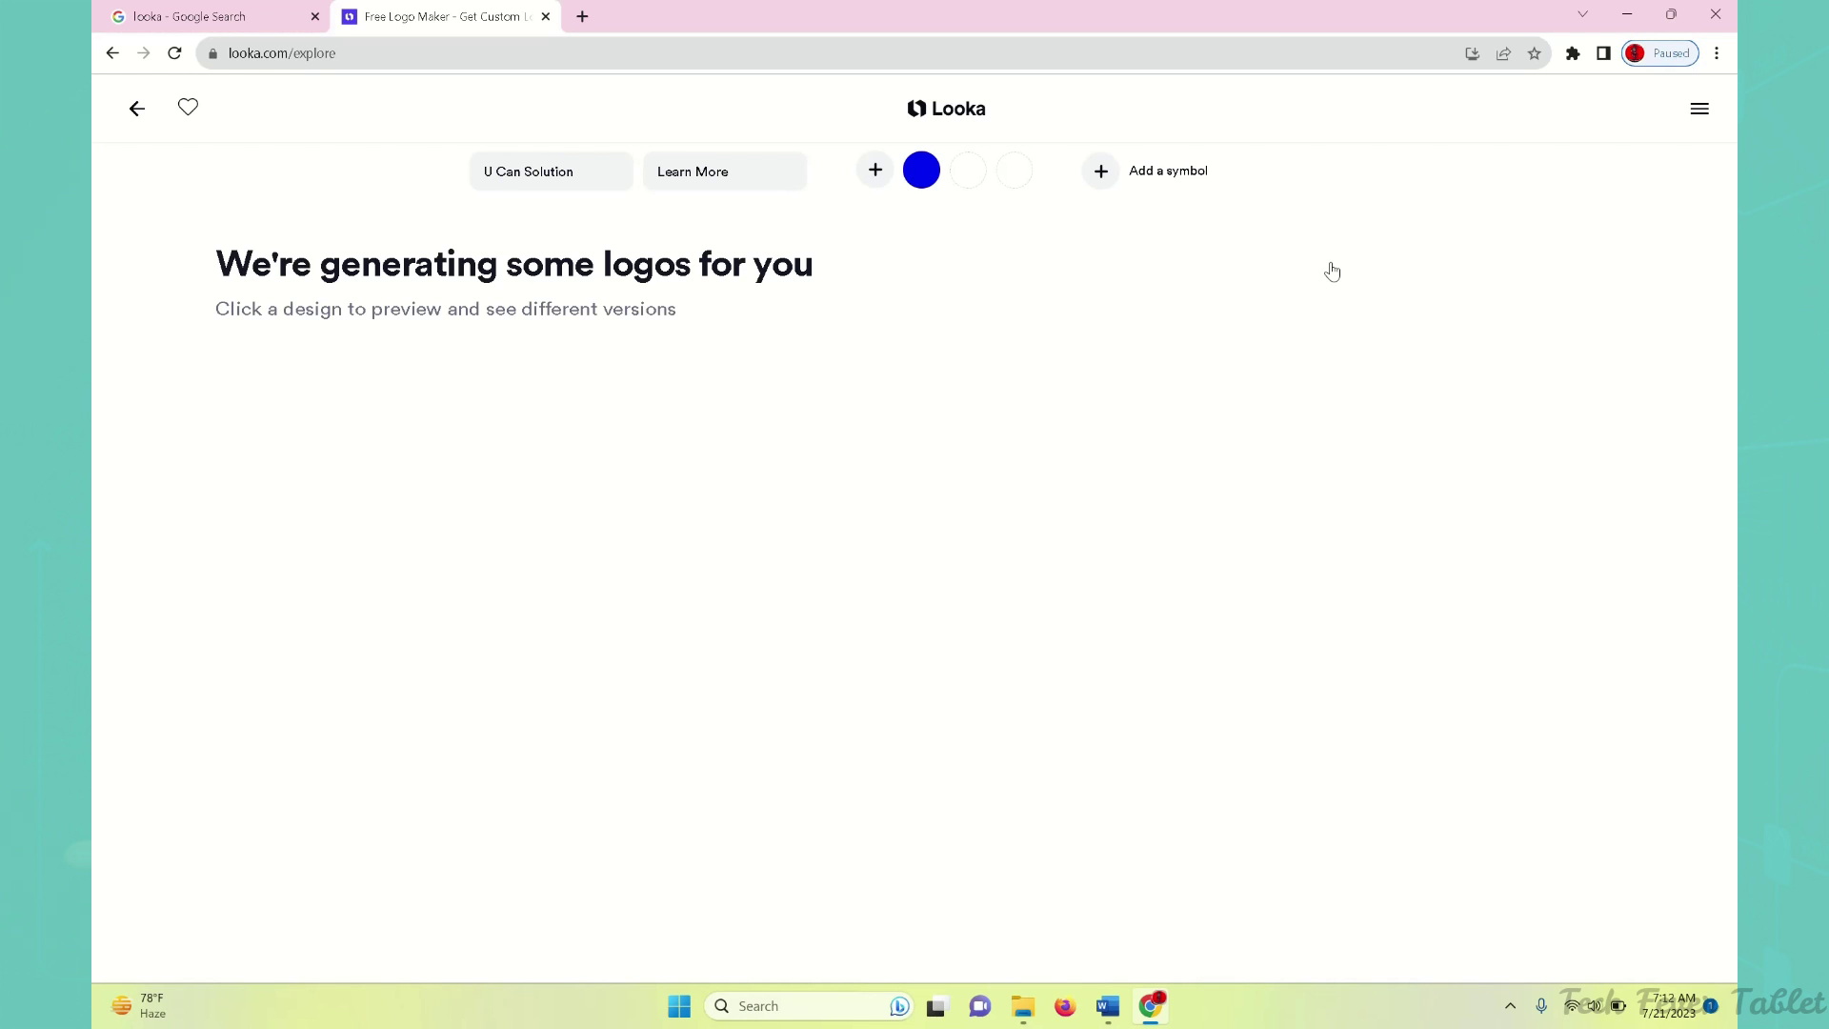
Step: Browse the generated logos and open the blue design with the gold interlocking symbol above the name for editing
{"action": "scroll", "coordinate": [1736, 448], "scroll_direction": "down", "scroll_amount": 4}
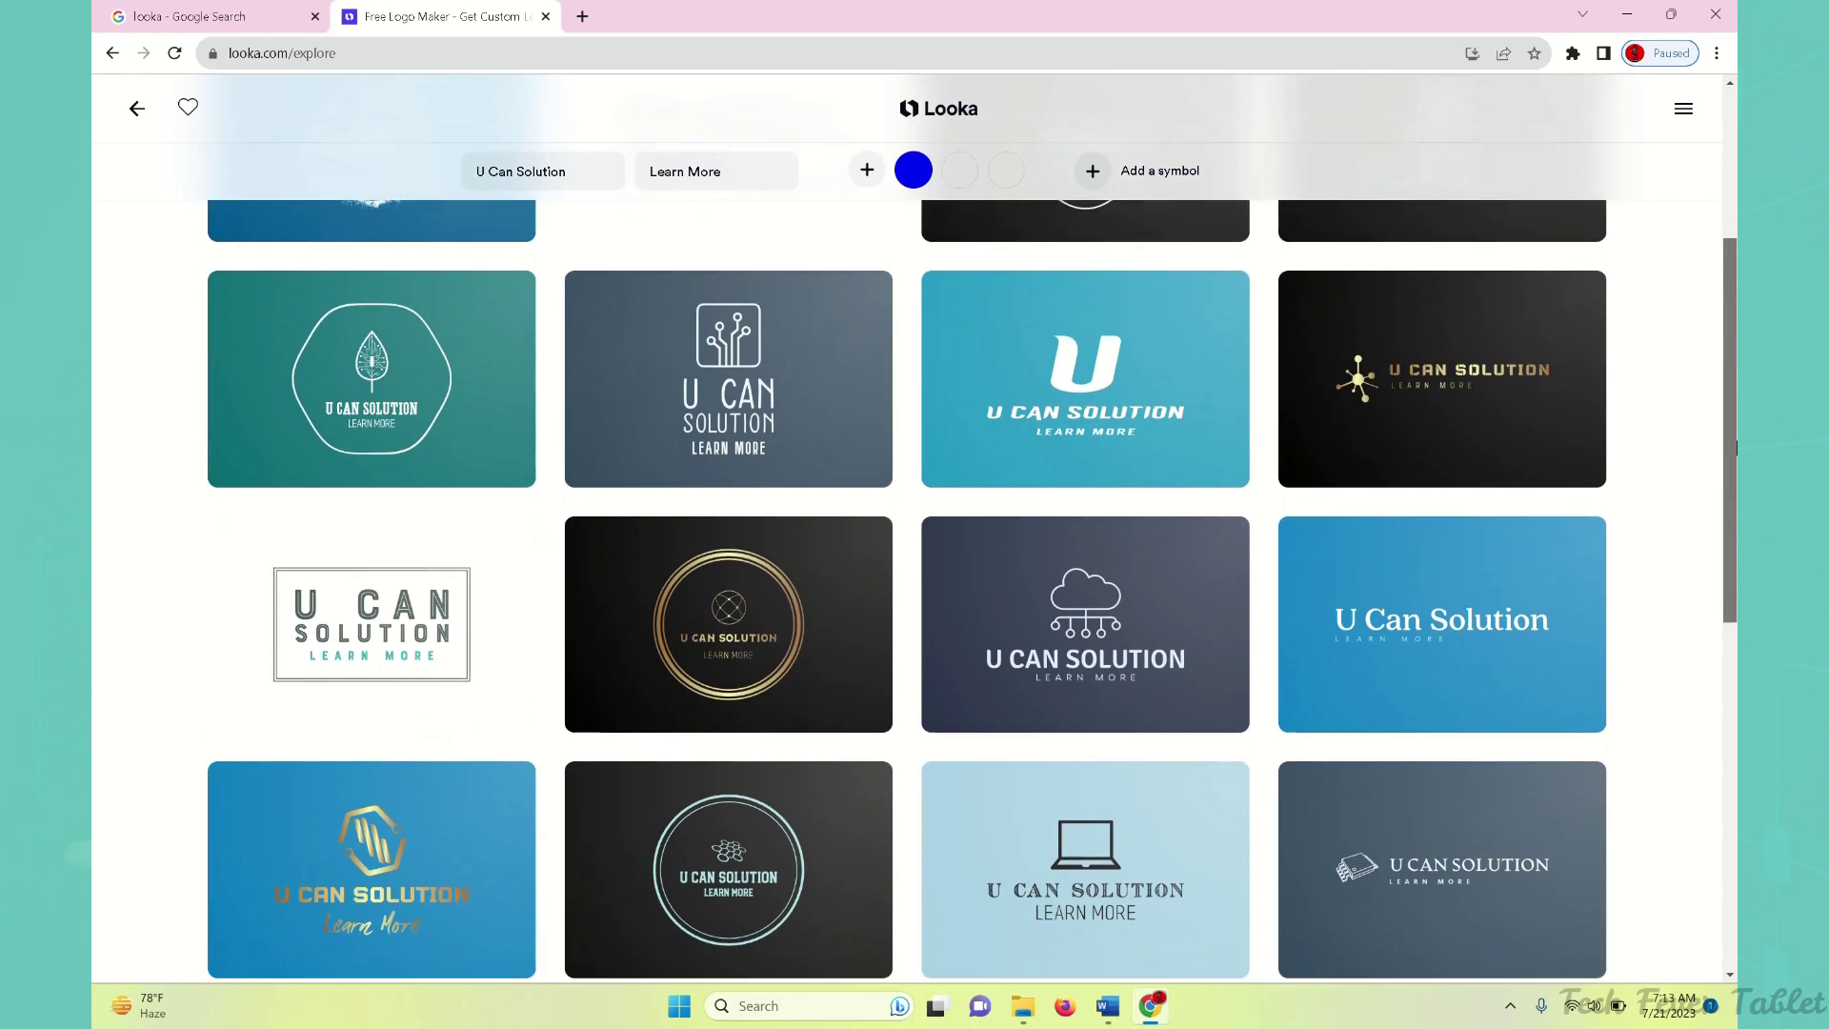
{"action": "scroll", "coordinate": [1736, 448], "scroll_direction": "down", "scroll_amount": 2}
{"action": "left_click_drag", "start_coordinate": [1736, 524], "coordinate": [1736, 783]}
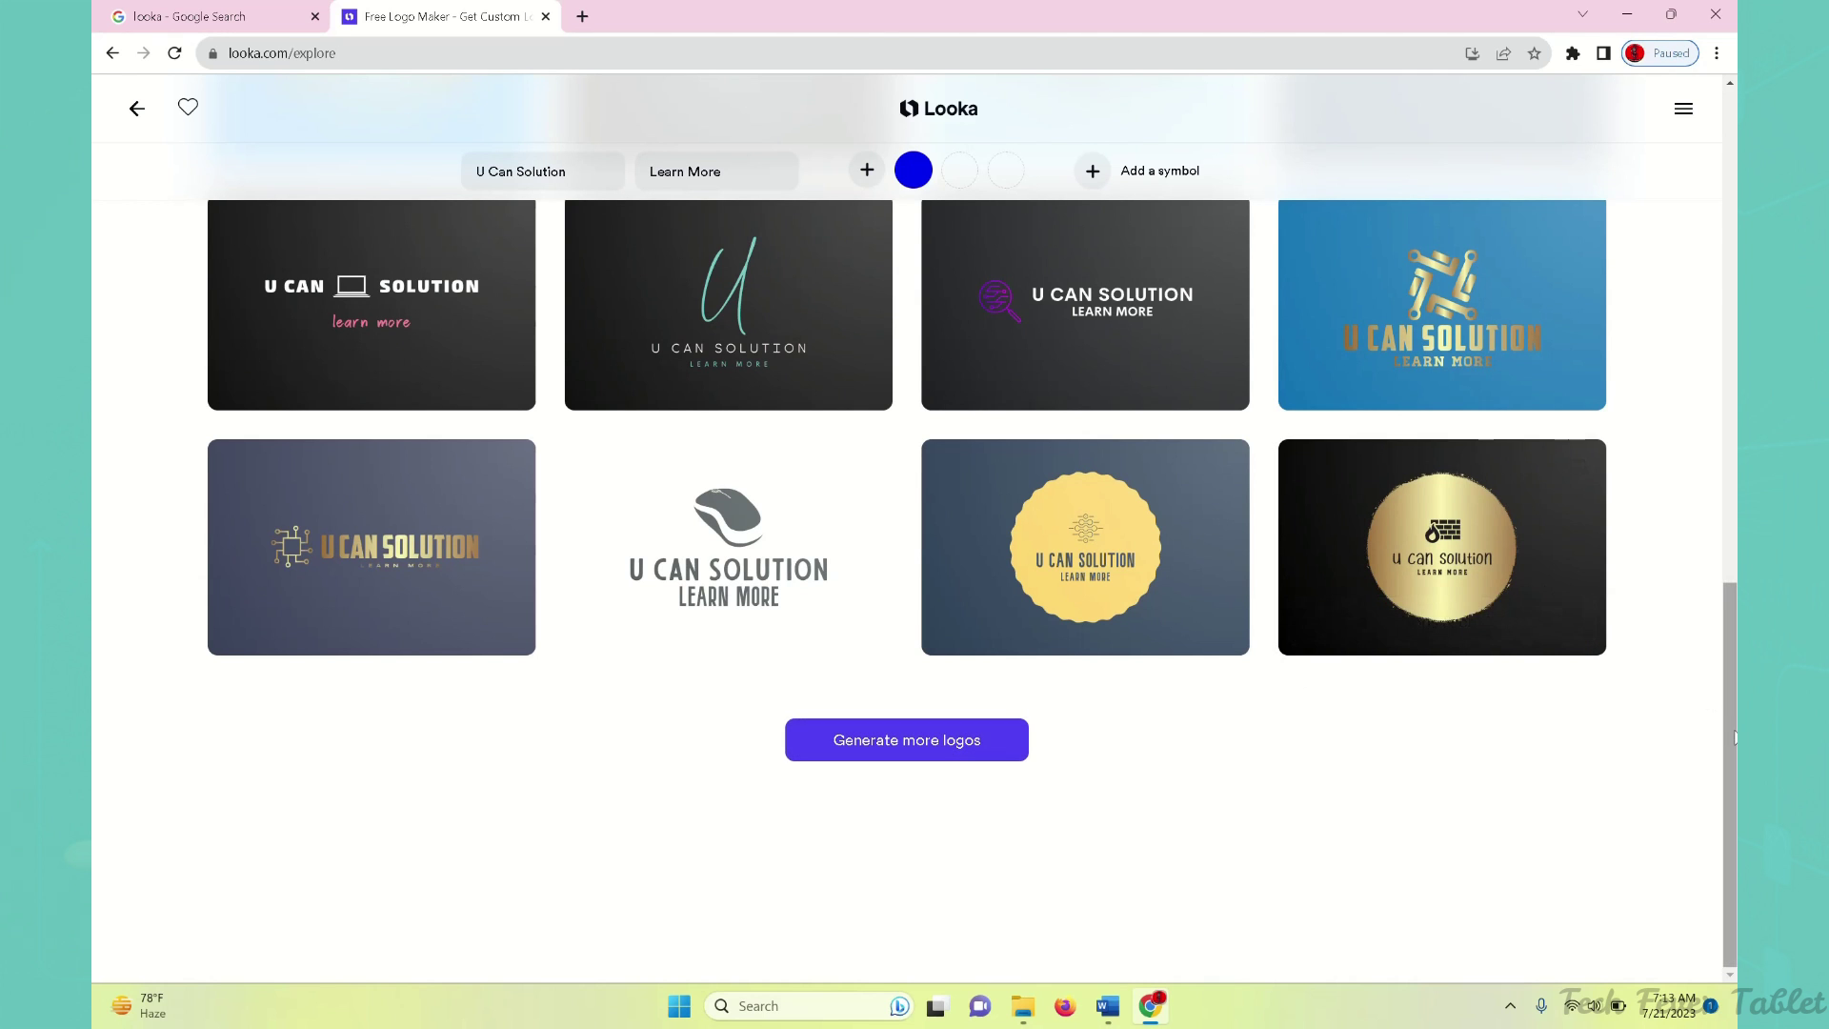
{"action": "scroll", "coordinate": [1306, 673], "scroll_direction": "up", "scroll_amount": 3}
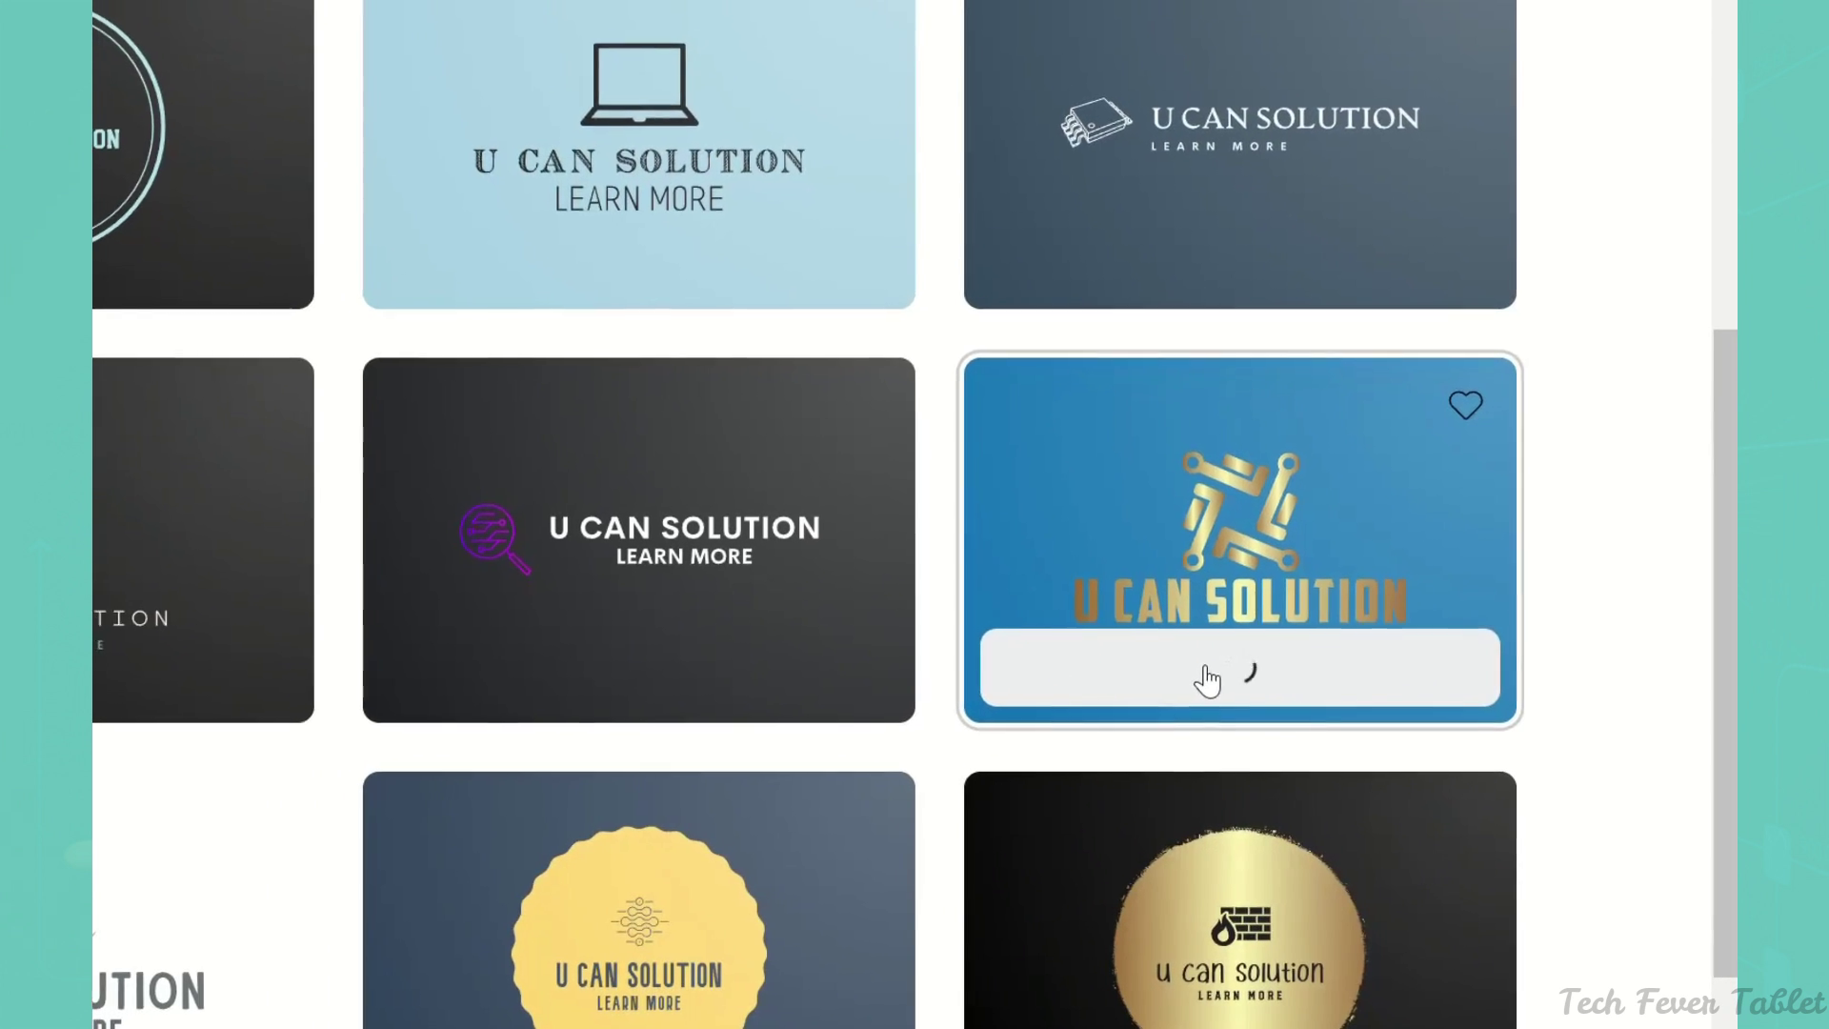
{"action": "left_click", "coordinate": [1194, 672]}
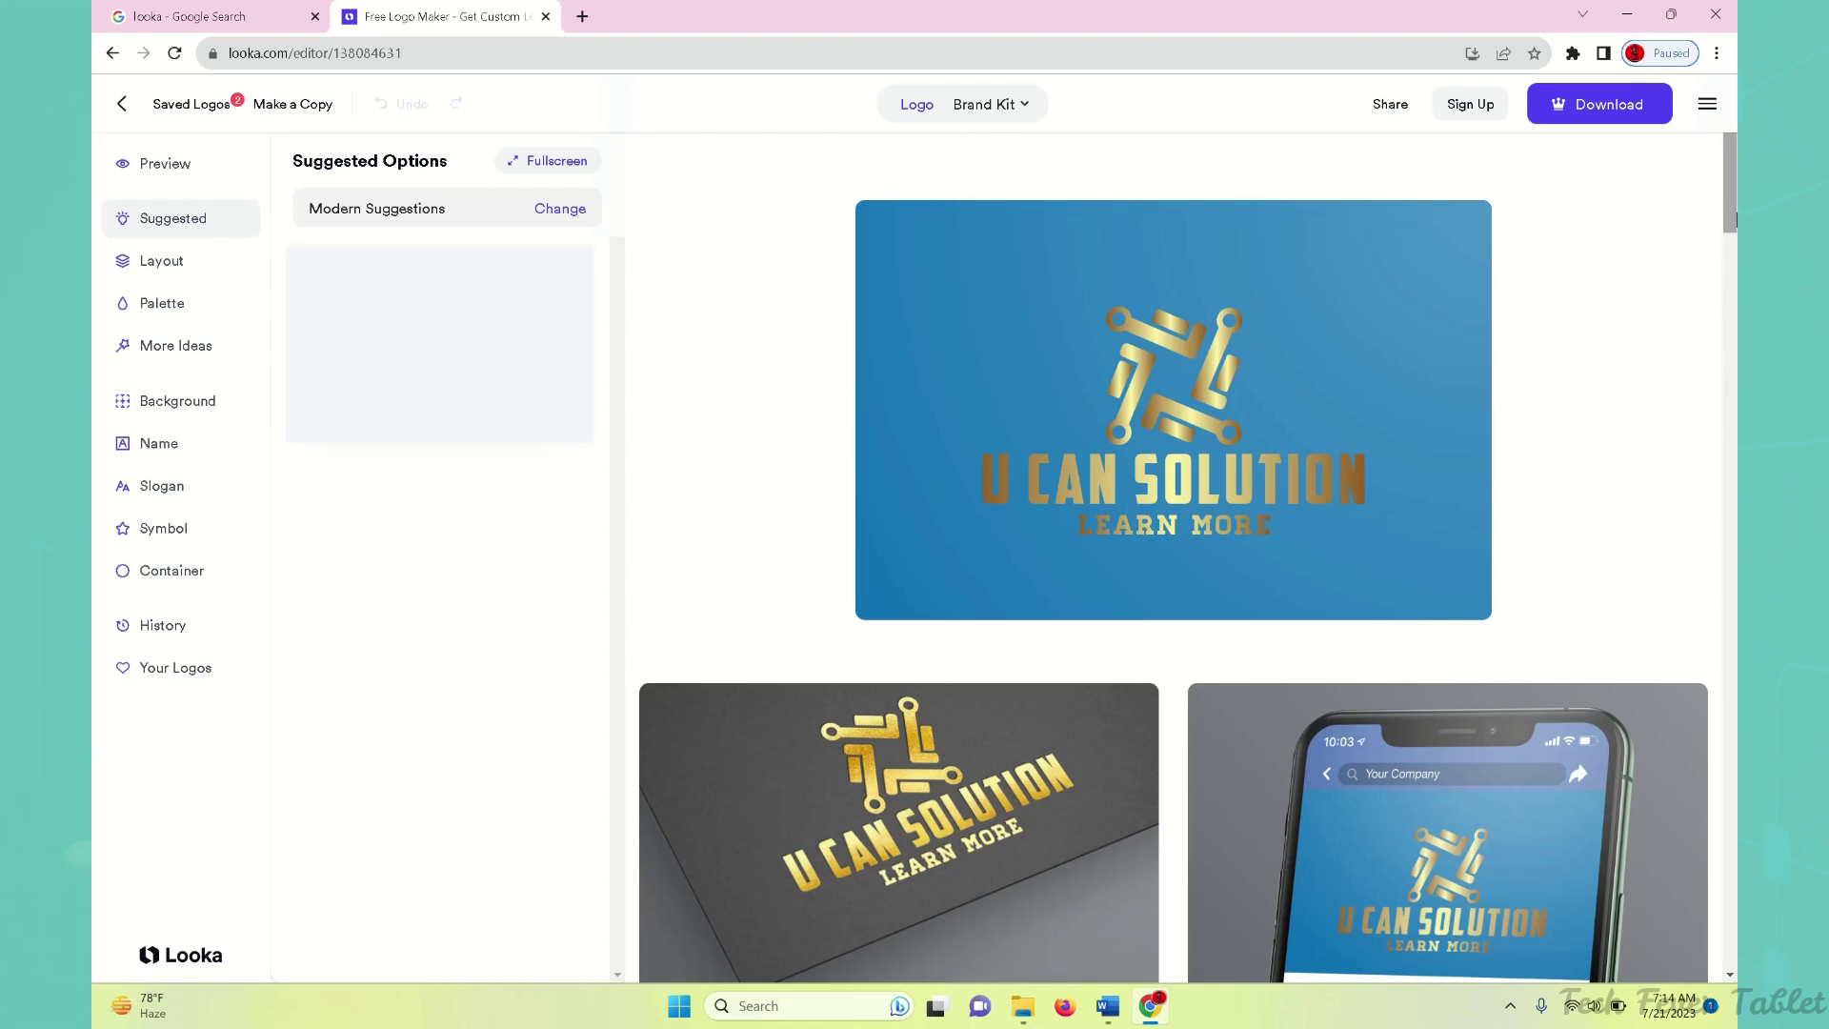
Step: Examine the editing options for the logo's name, slogan and symbol, including the suggested abstract symbols
{"action": "left_click_drag", "start_coordinate": [1734, 210], "coordinate": [1153, 457]}
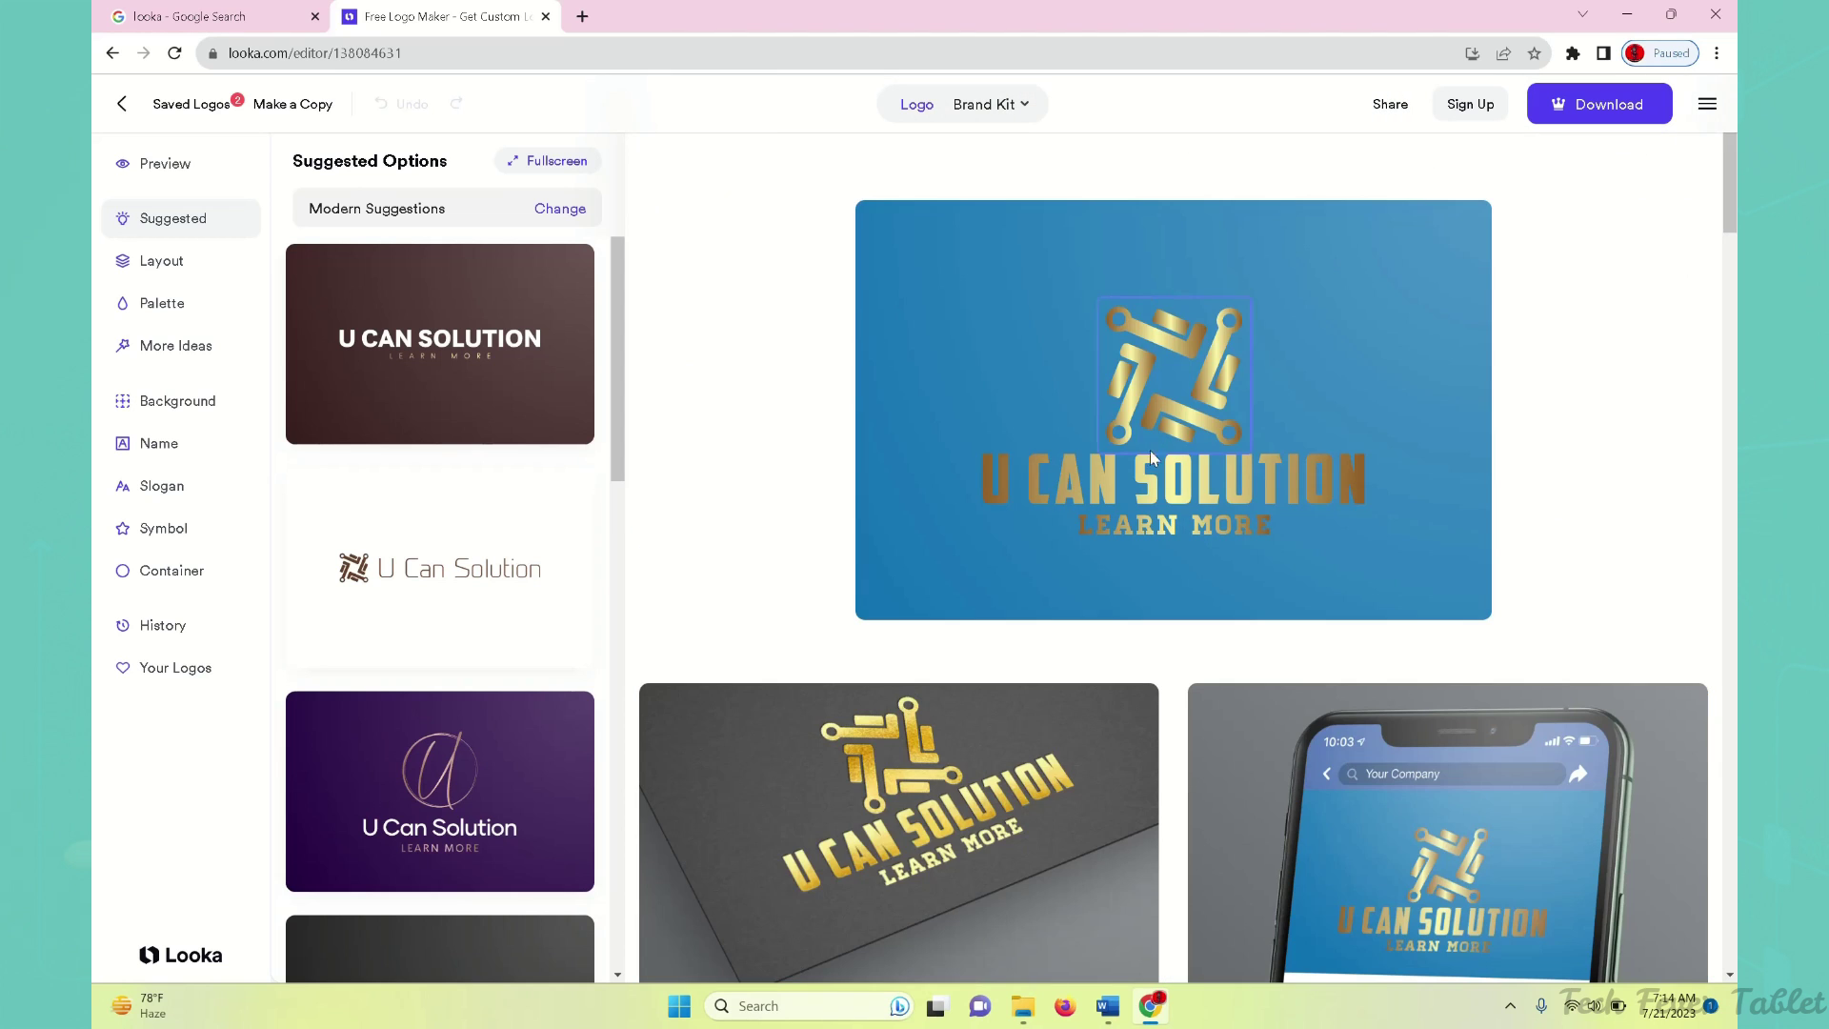
{"action": "left_click", "coordinate": [1147, 473]}
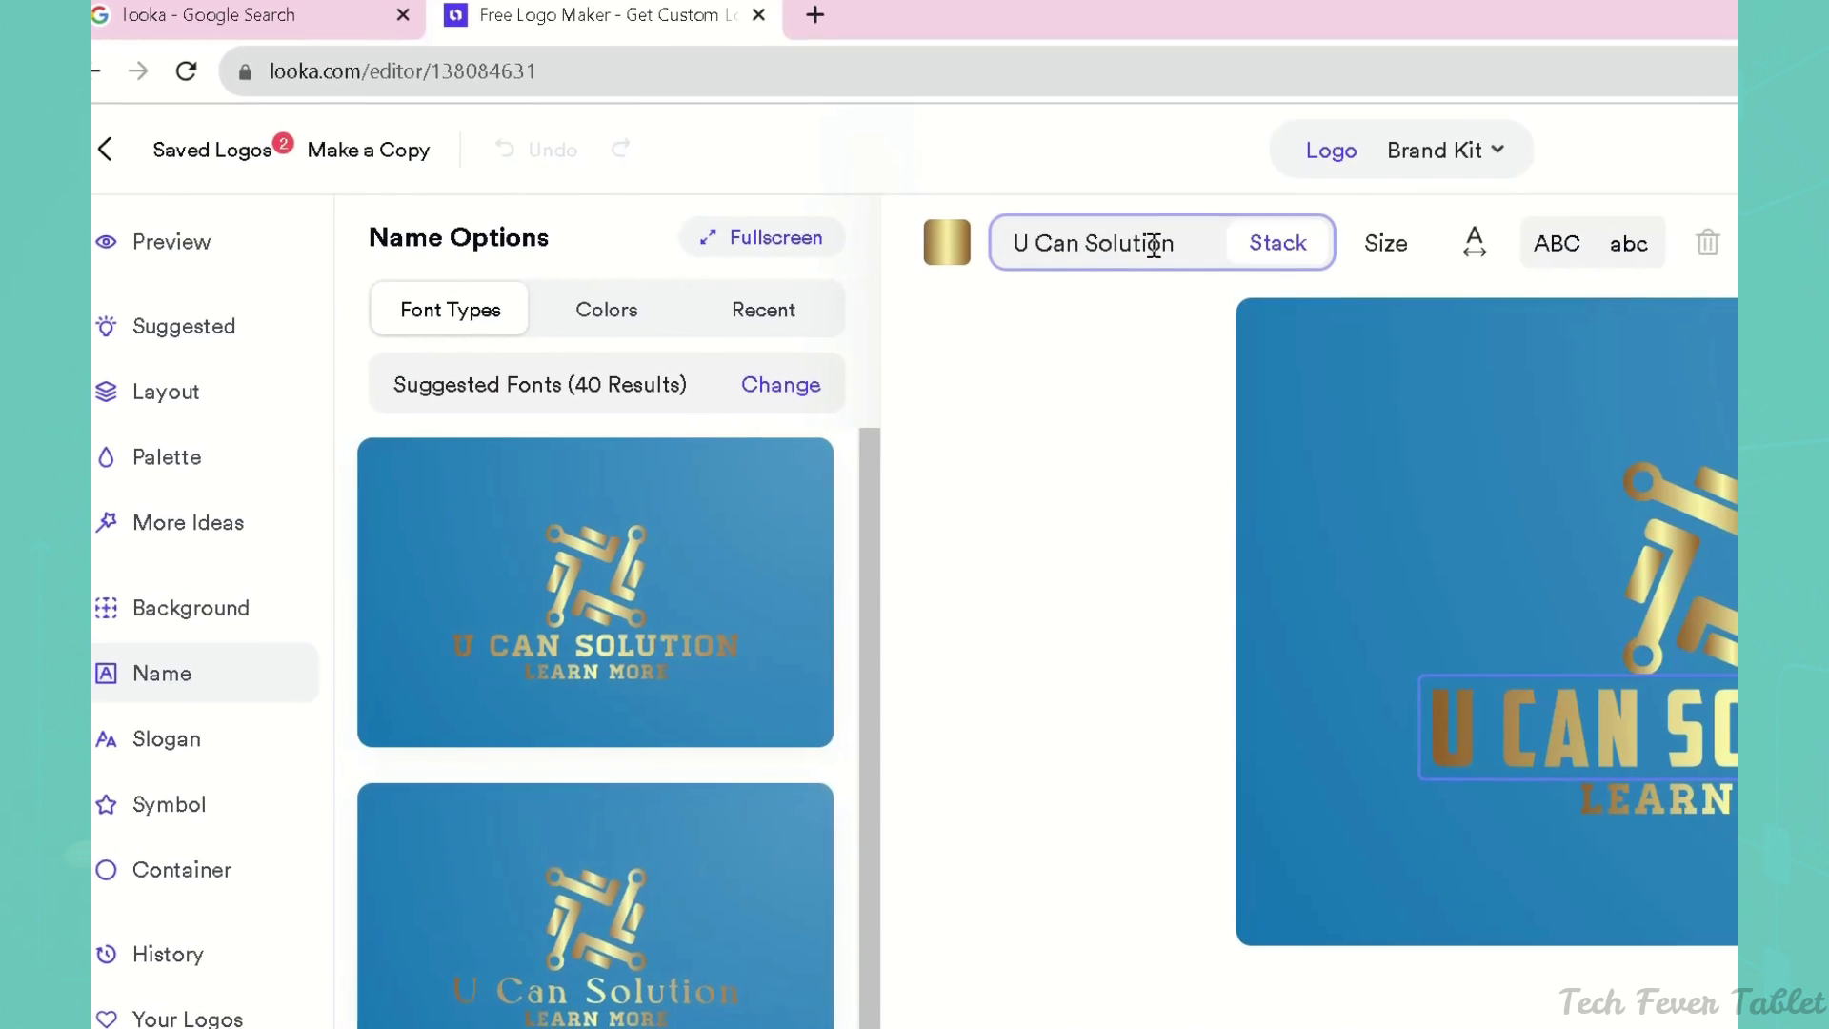
{"action": "left_click", "coordinate": [1711, 809]}
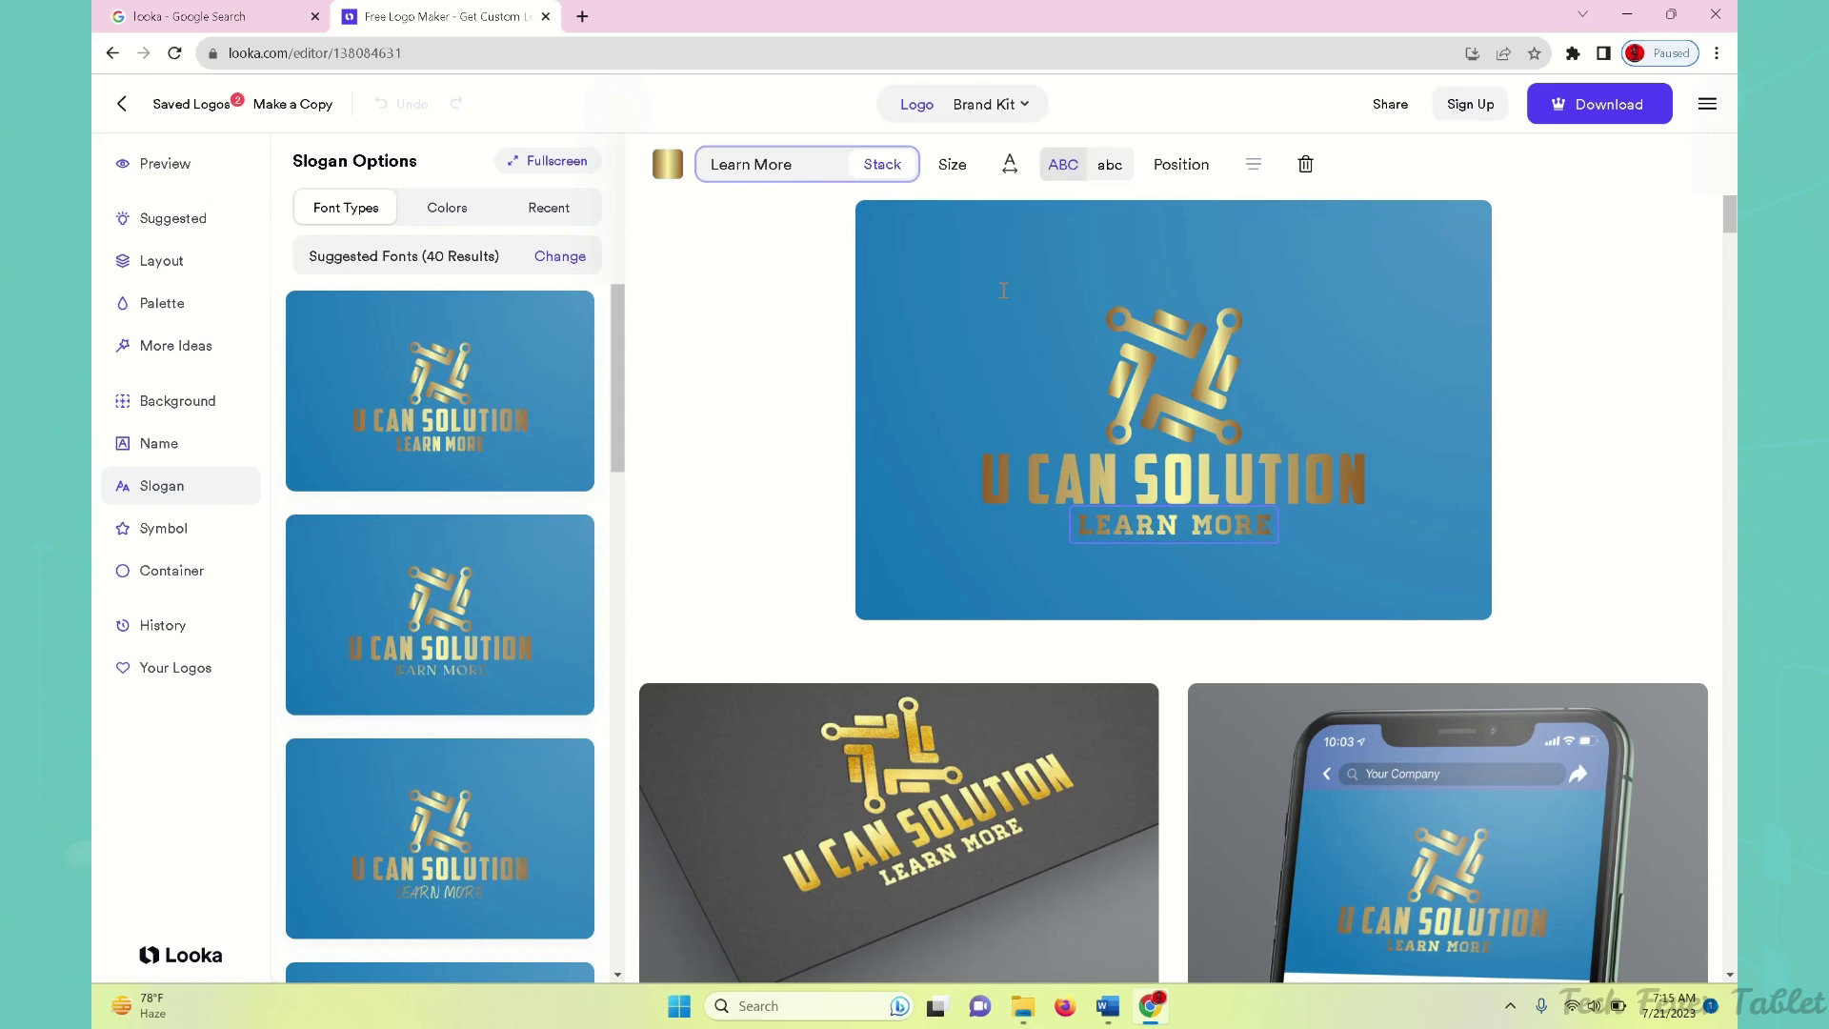
{"action": "left_click", "coordinate": [1229, 476]}
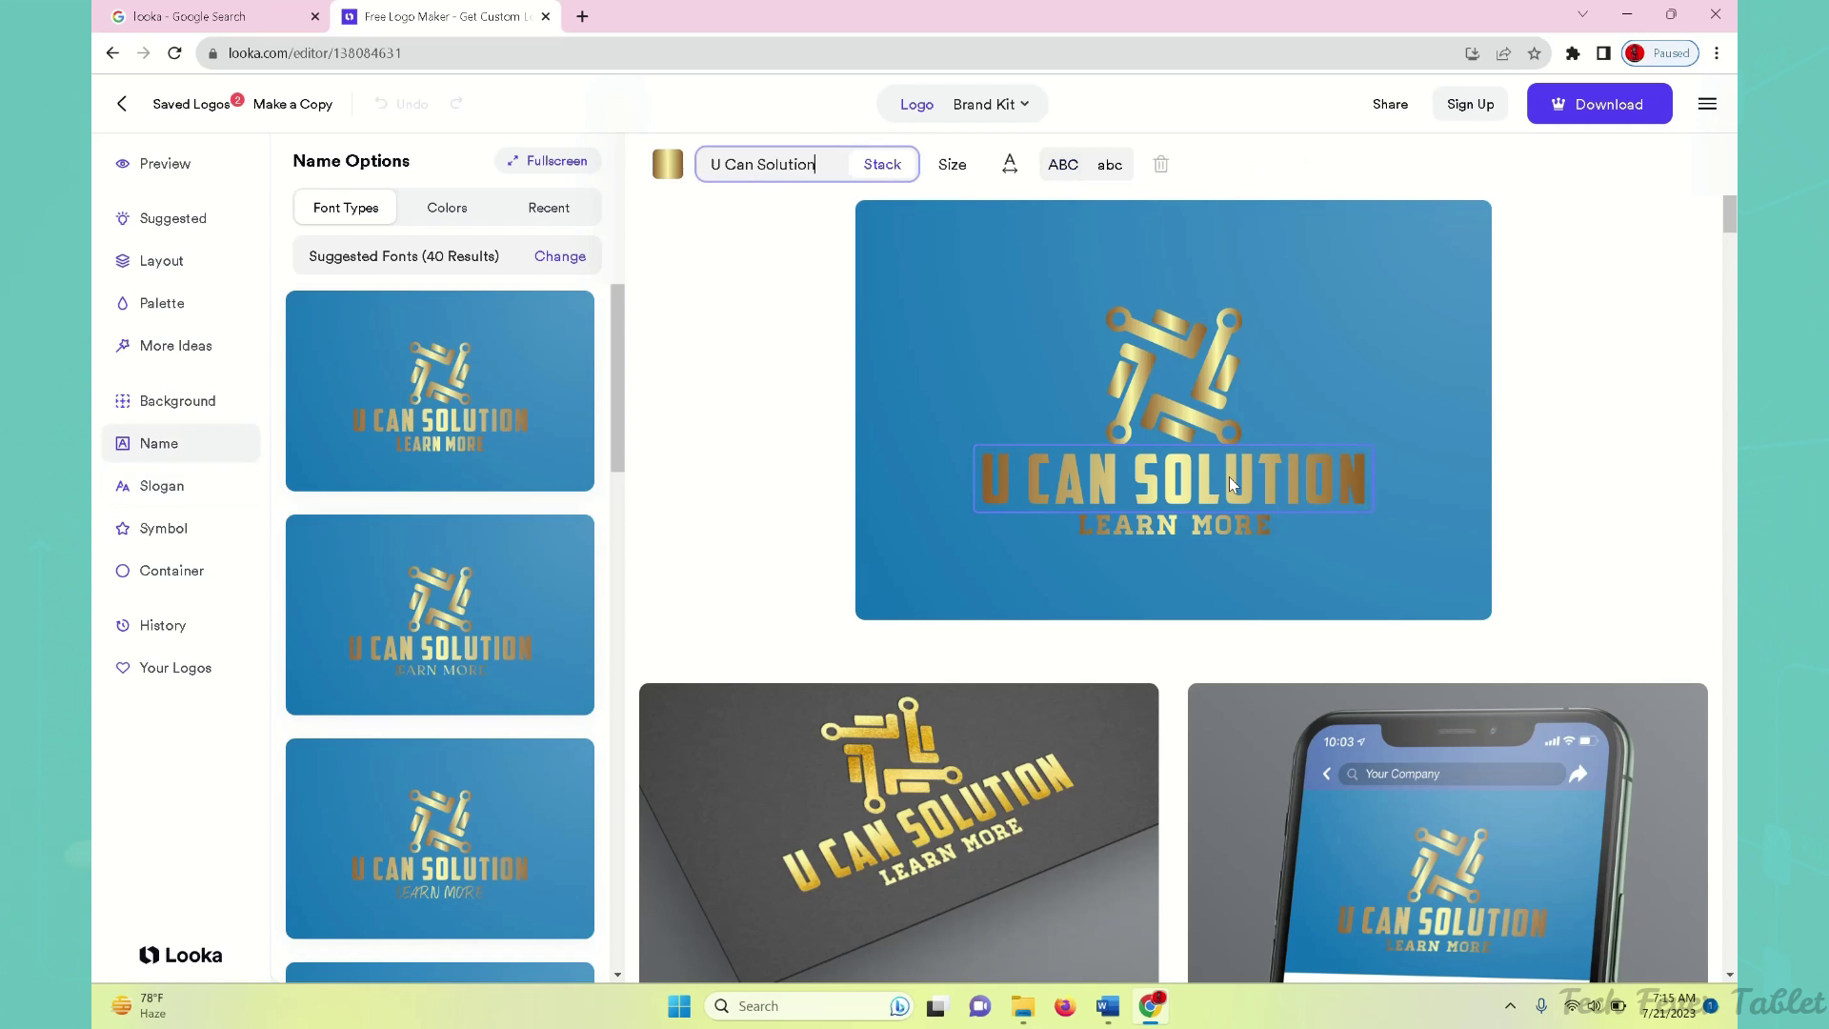
{"action": "left_click", "coordinate": [1157, 405]}
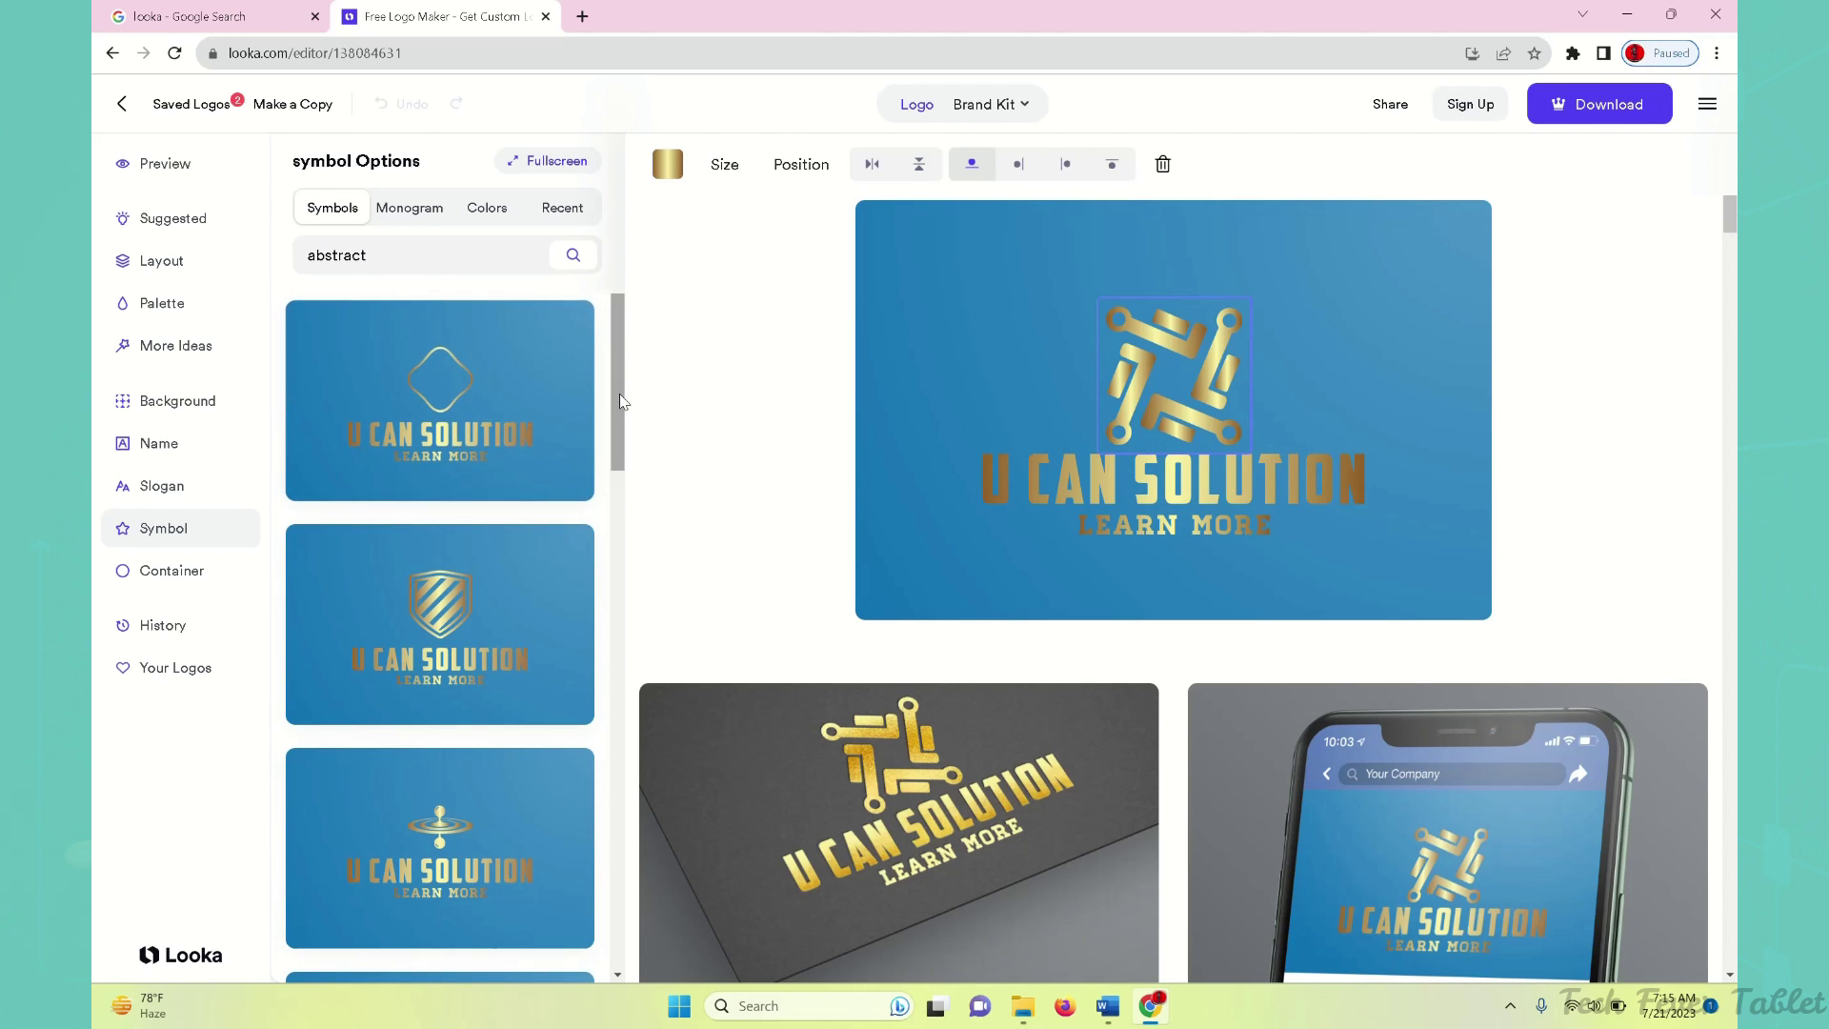
{"action": "scroll", "coordinate": [619, 393], "scroll_direction": "down", "scroll_amount": 3}
{"action": "scroll", "coordinate": [624, 529], "scroll_direction": "down", "scroll_amount": 5}
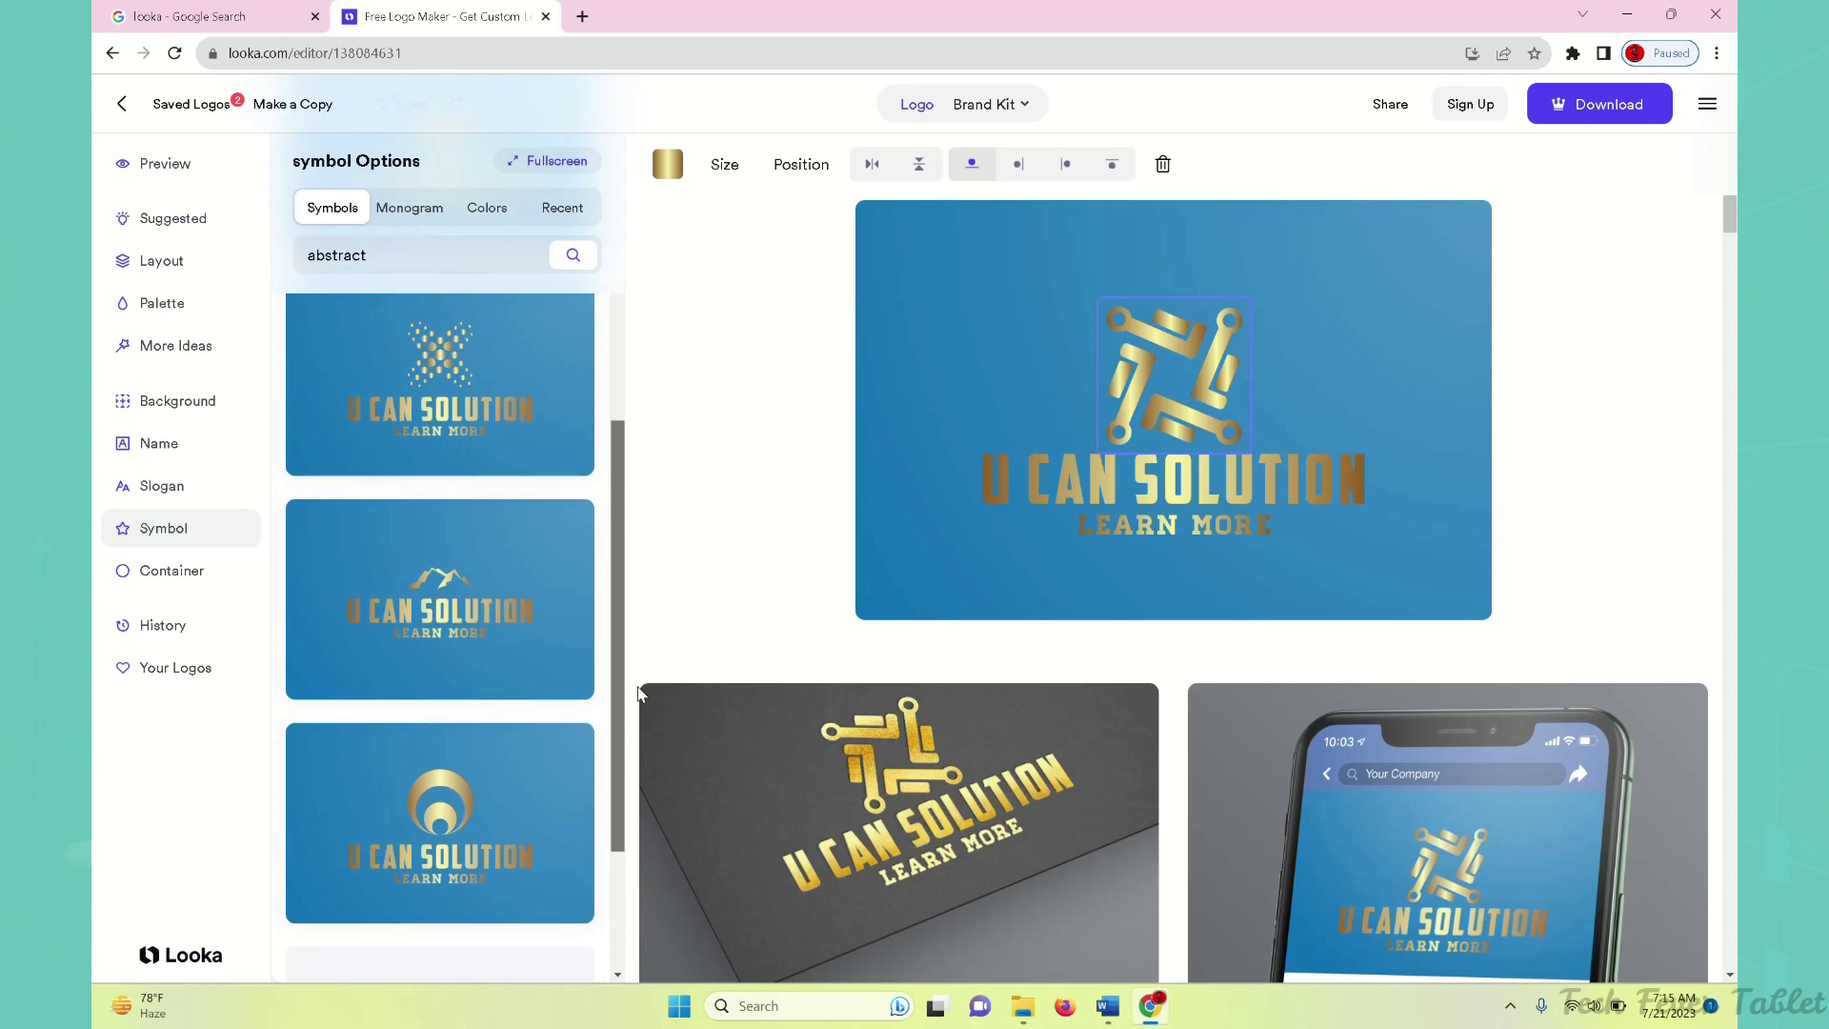
{"action": "scroll", "coordinate": [637, 882], "scroll_direction": "down", "scroll_amount": 10}
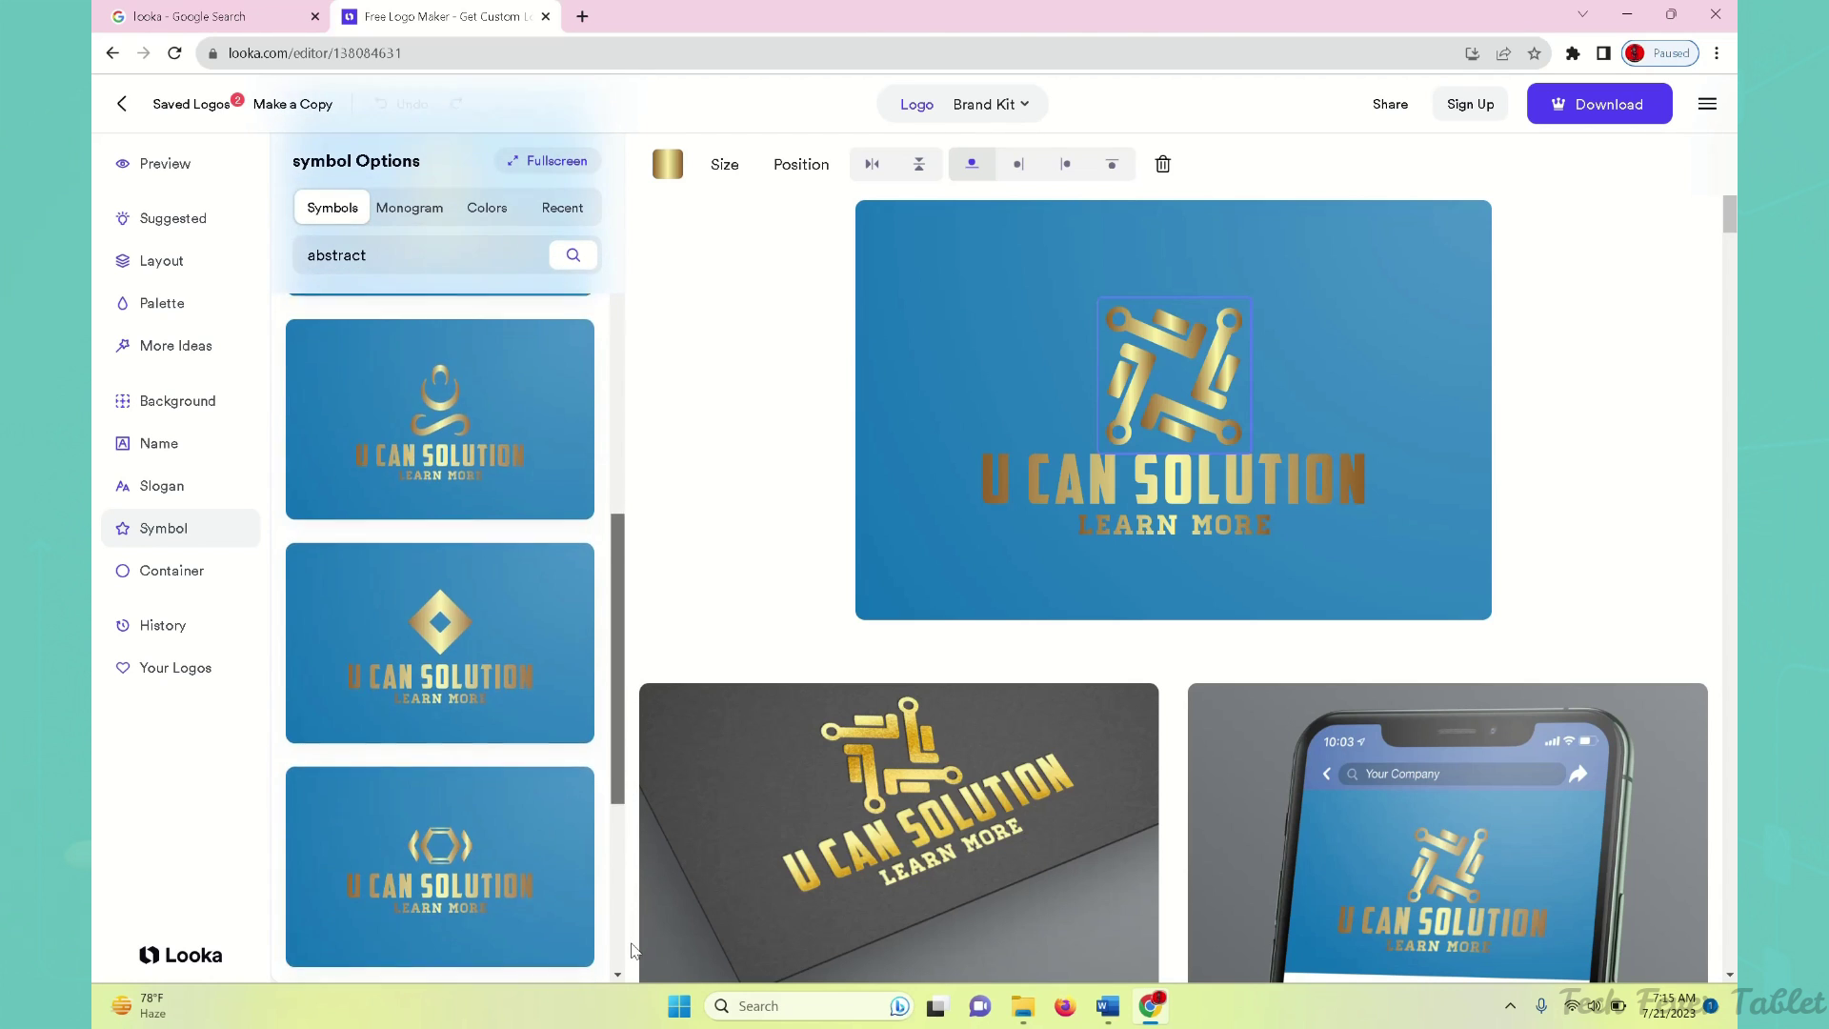
{"action": "left_click", "coordinate": [1243, 378]}
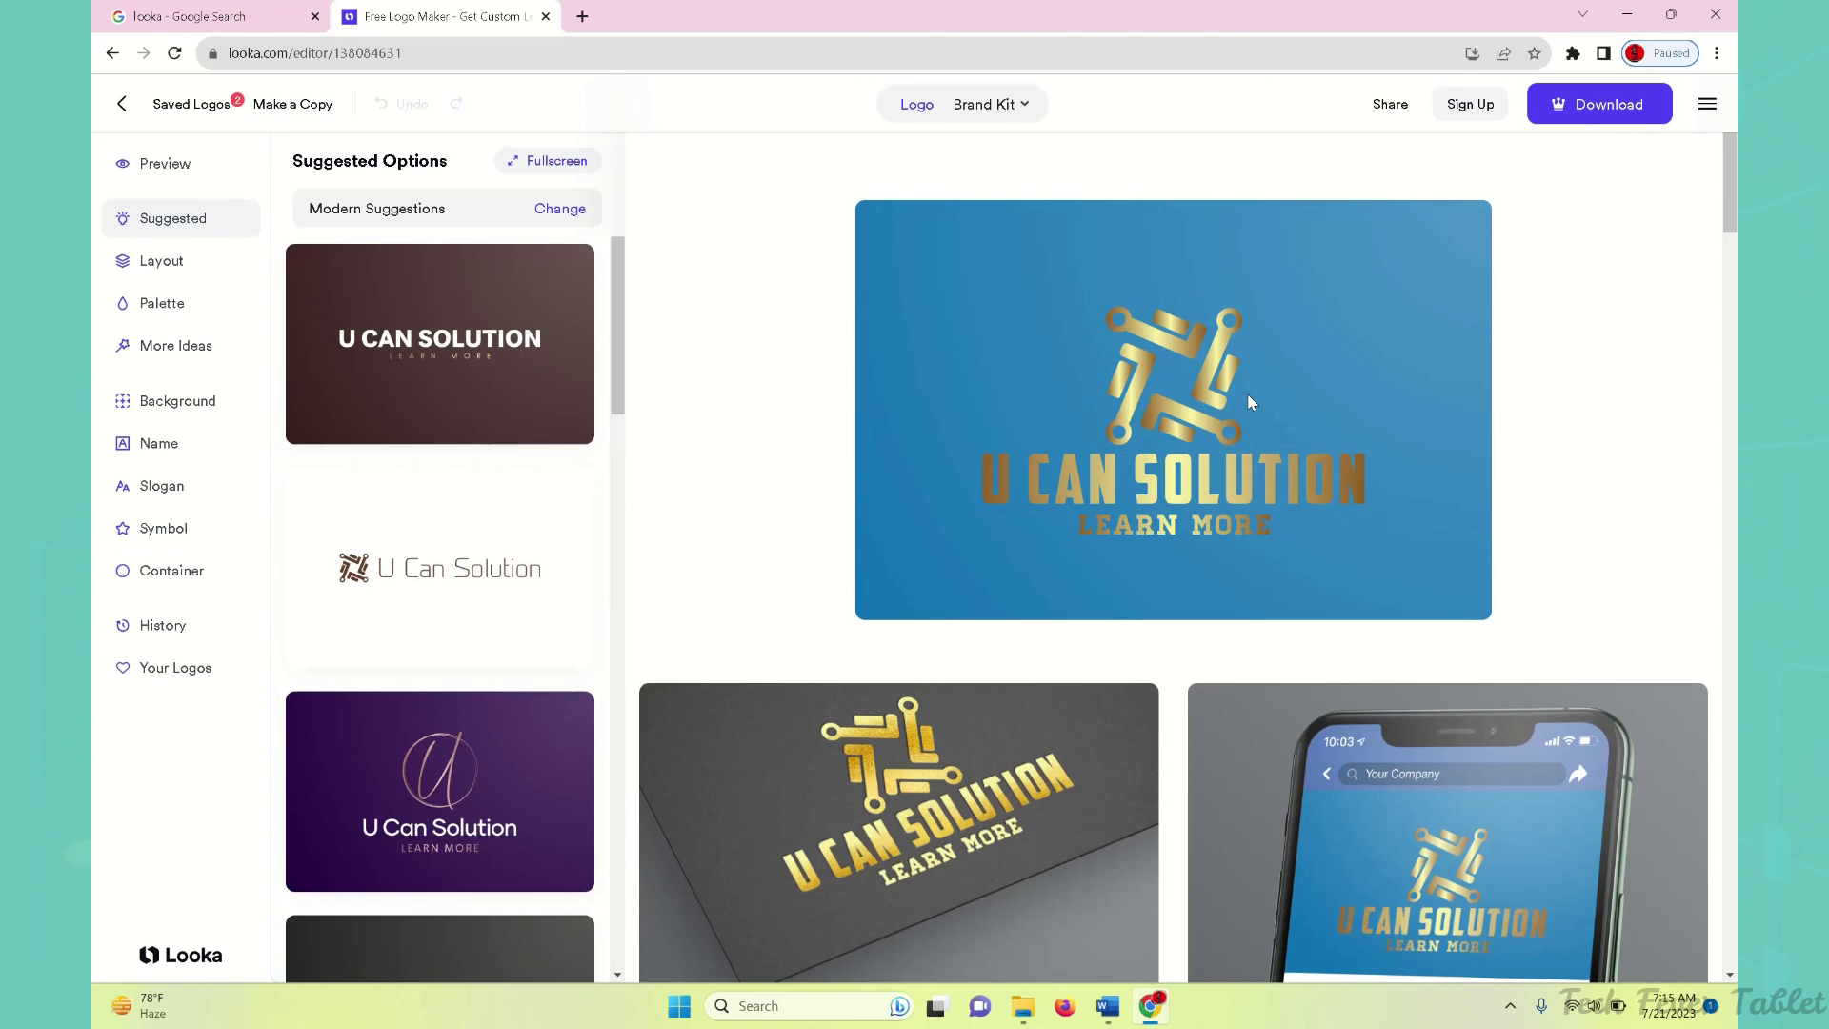
Step: Request the logo download with the Brand Kit to view the available purchase packages
{"action": "left_click", "coordinate": [1607, 114]}
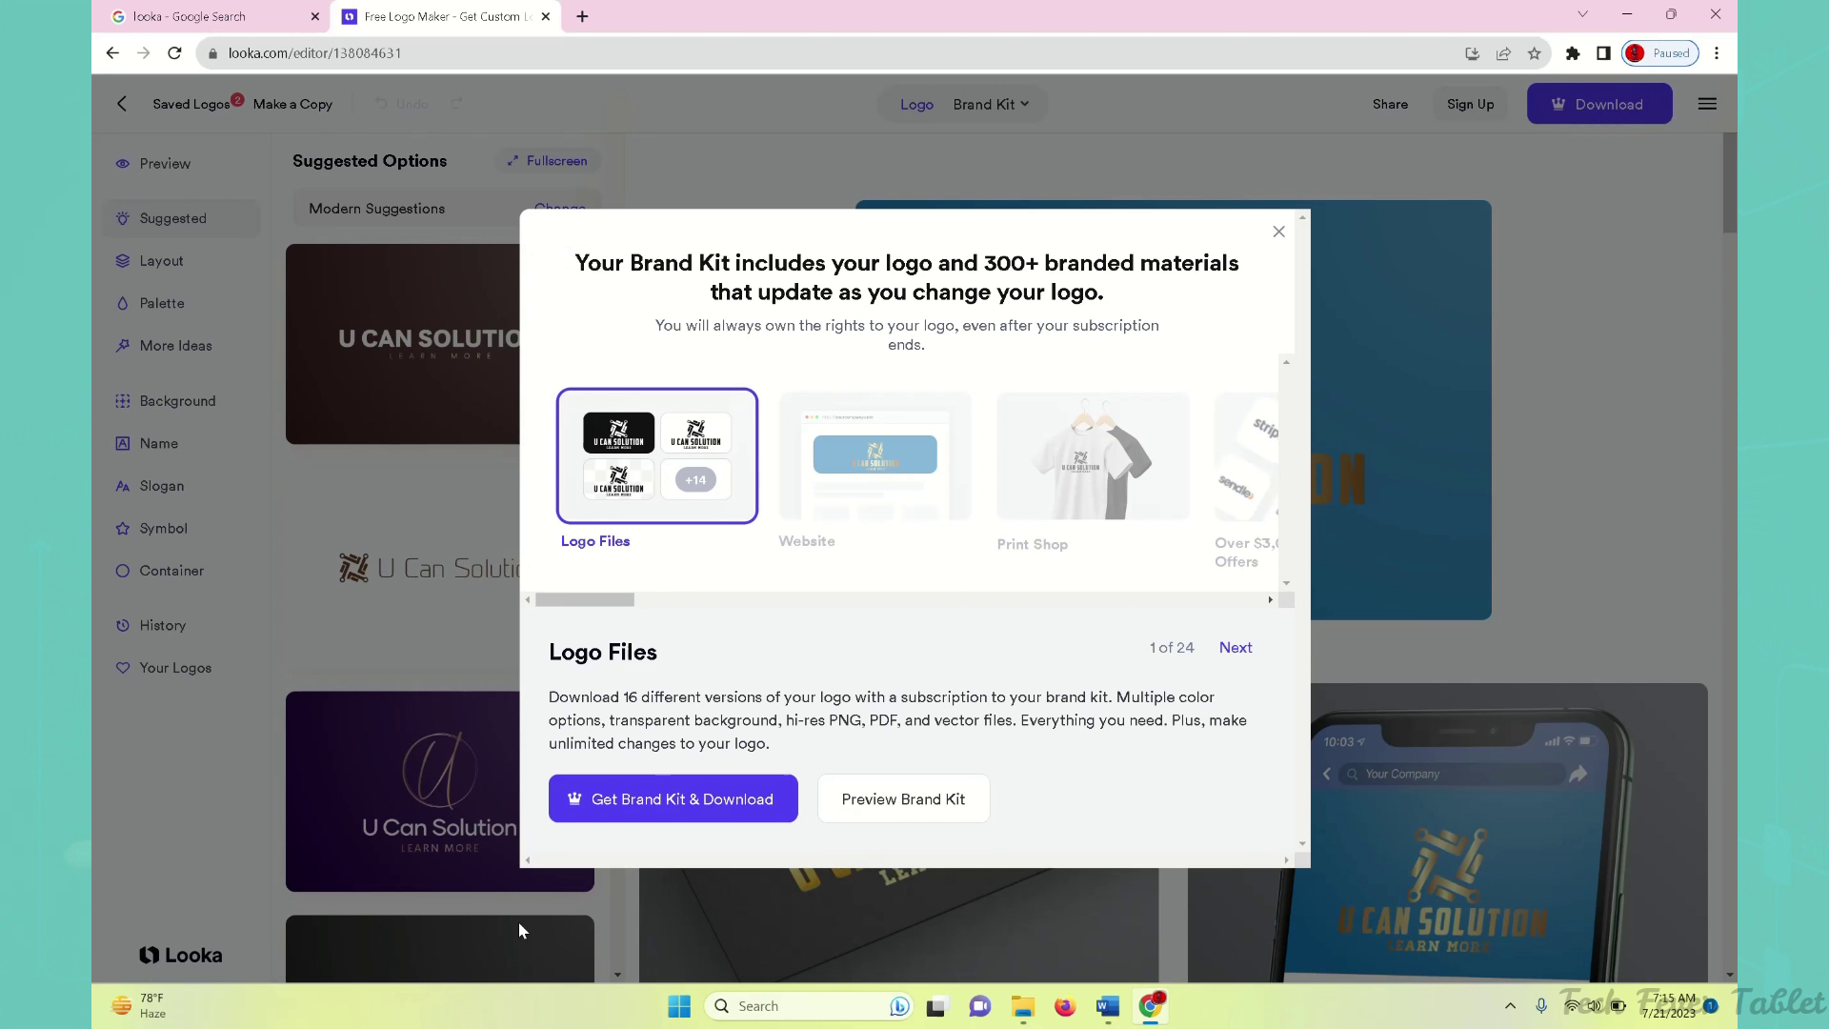
{"action": "left_click", "coordinate": [627, 814]}
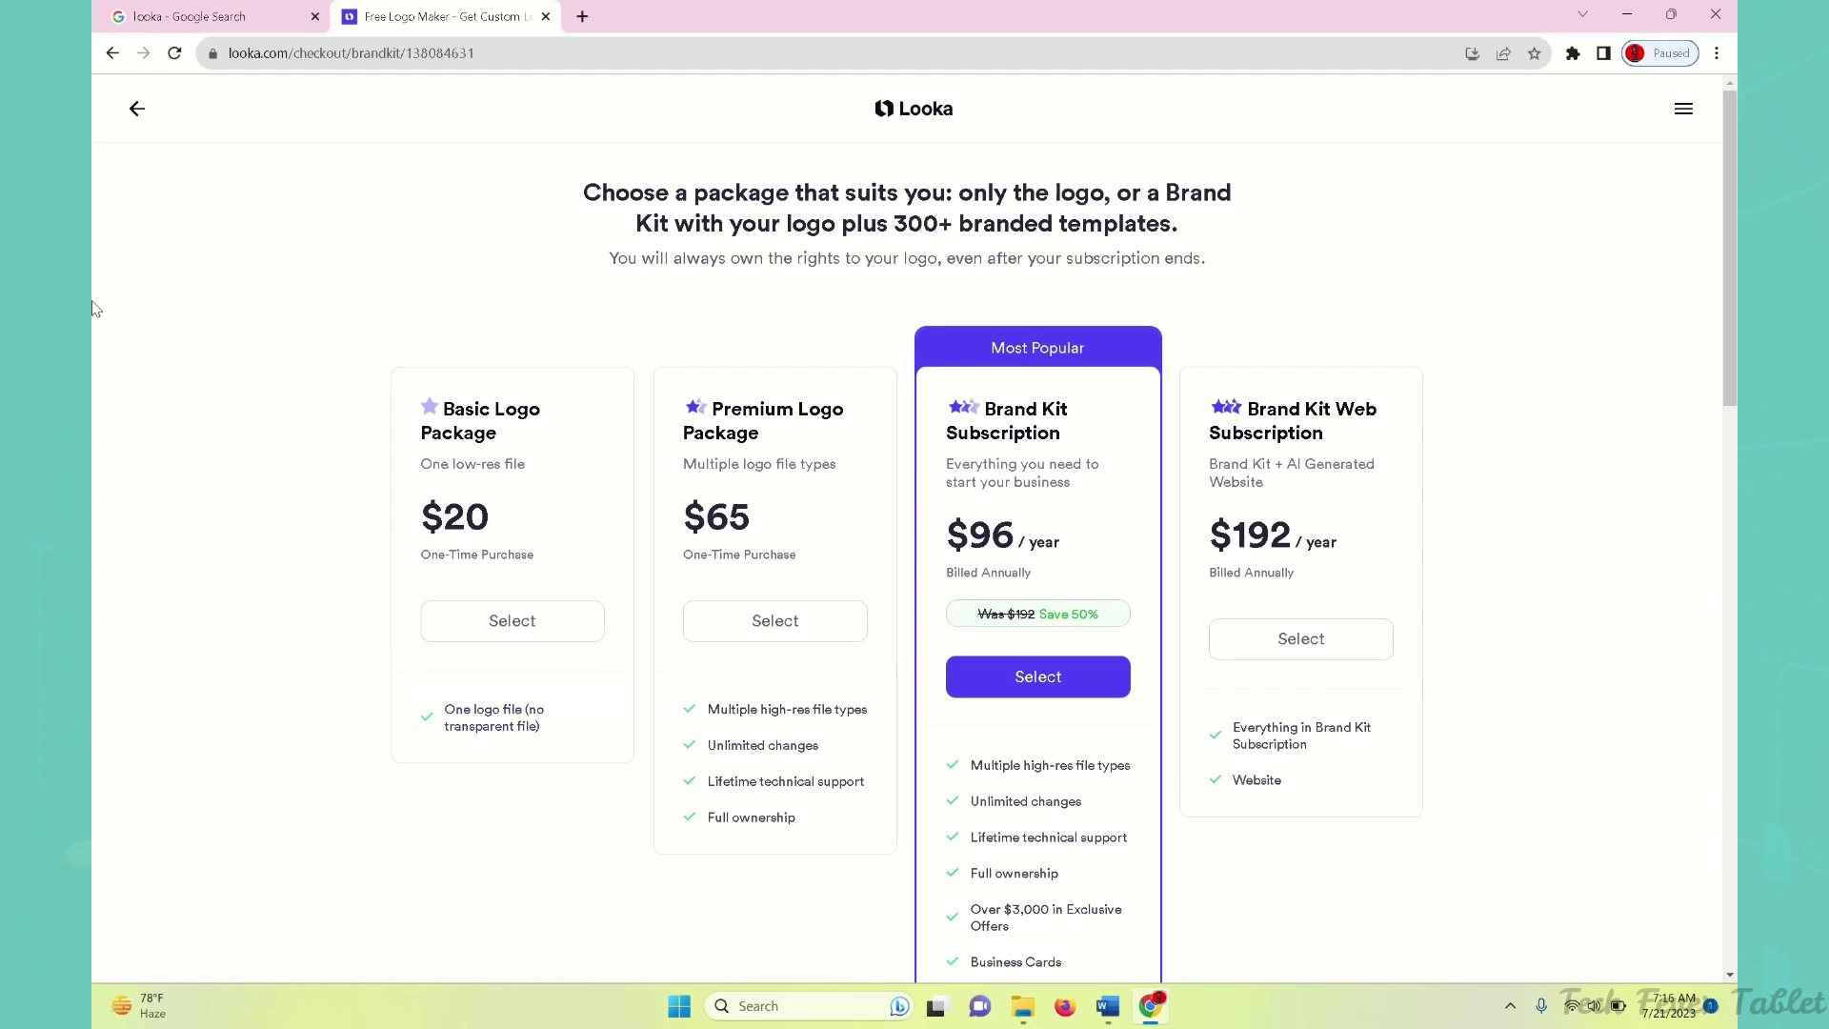
Step: Return to the logo editor and apply the suggested white design with a blue symbol and orange hexagonal outline
{"action": "left_click", "coordinate": [138, 111]}
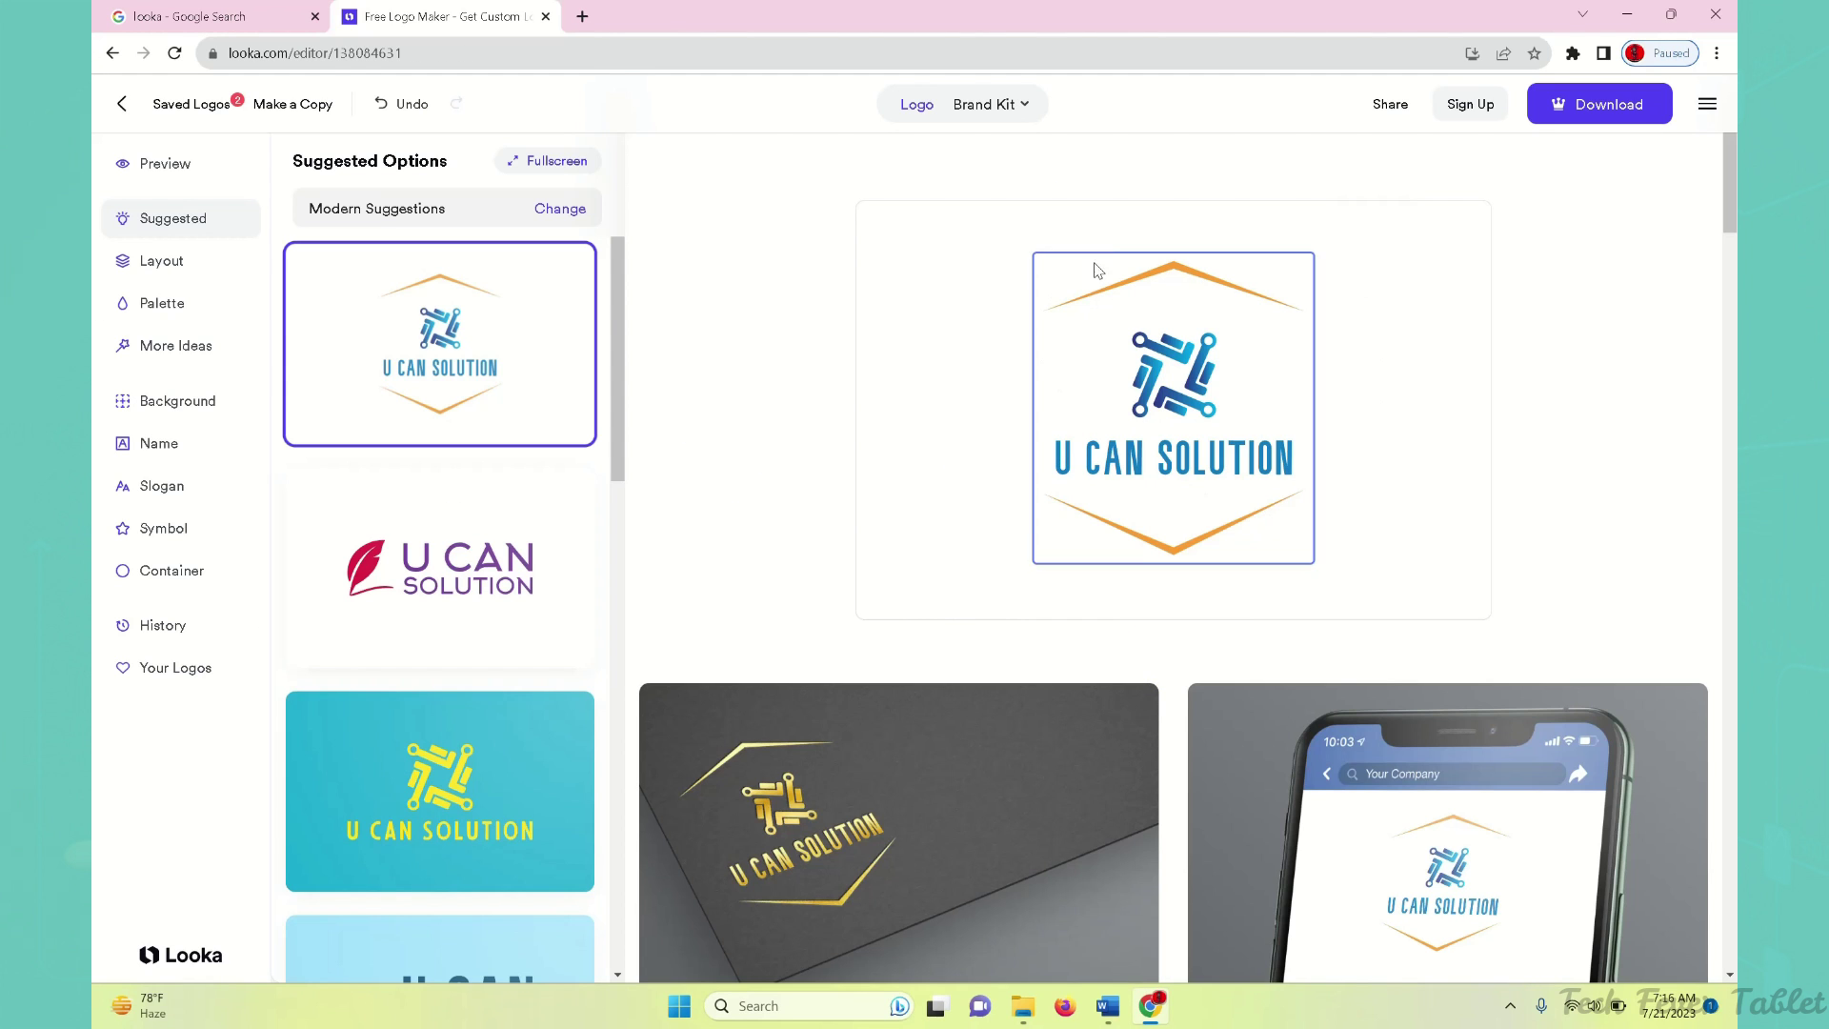
{"action": "left_click_drag", "start_coordinate": [614, 321], "coordinate": [641, 261]}
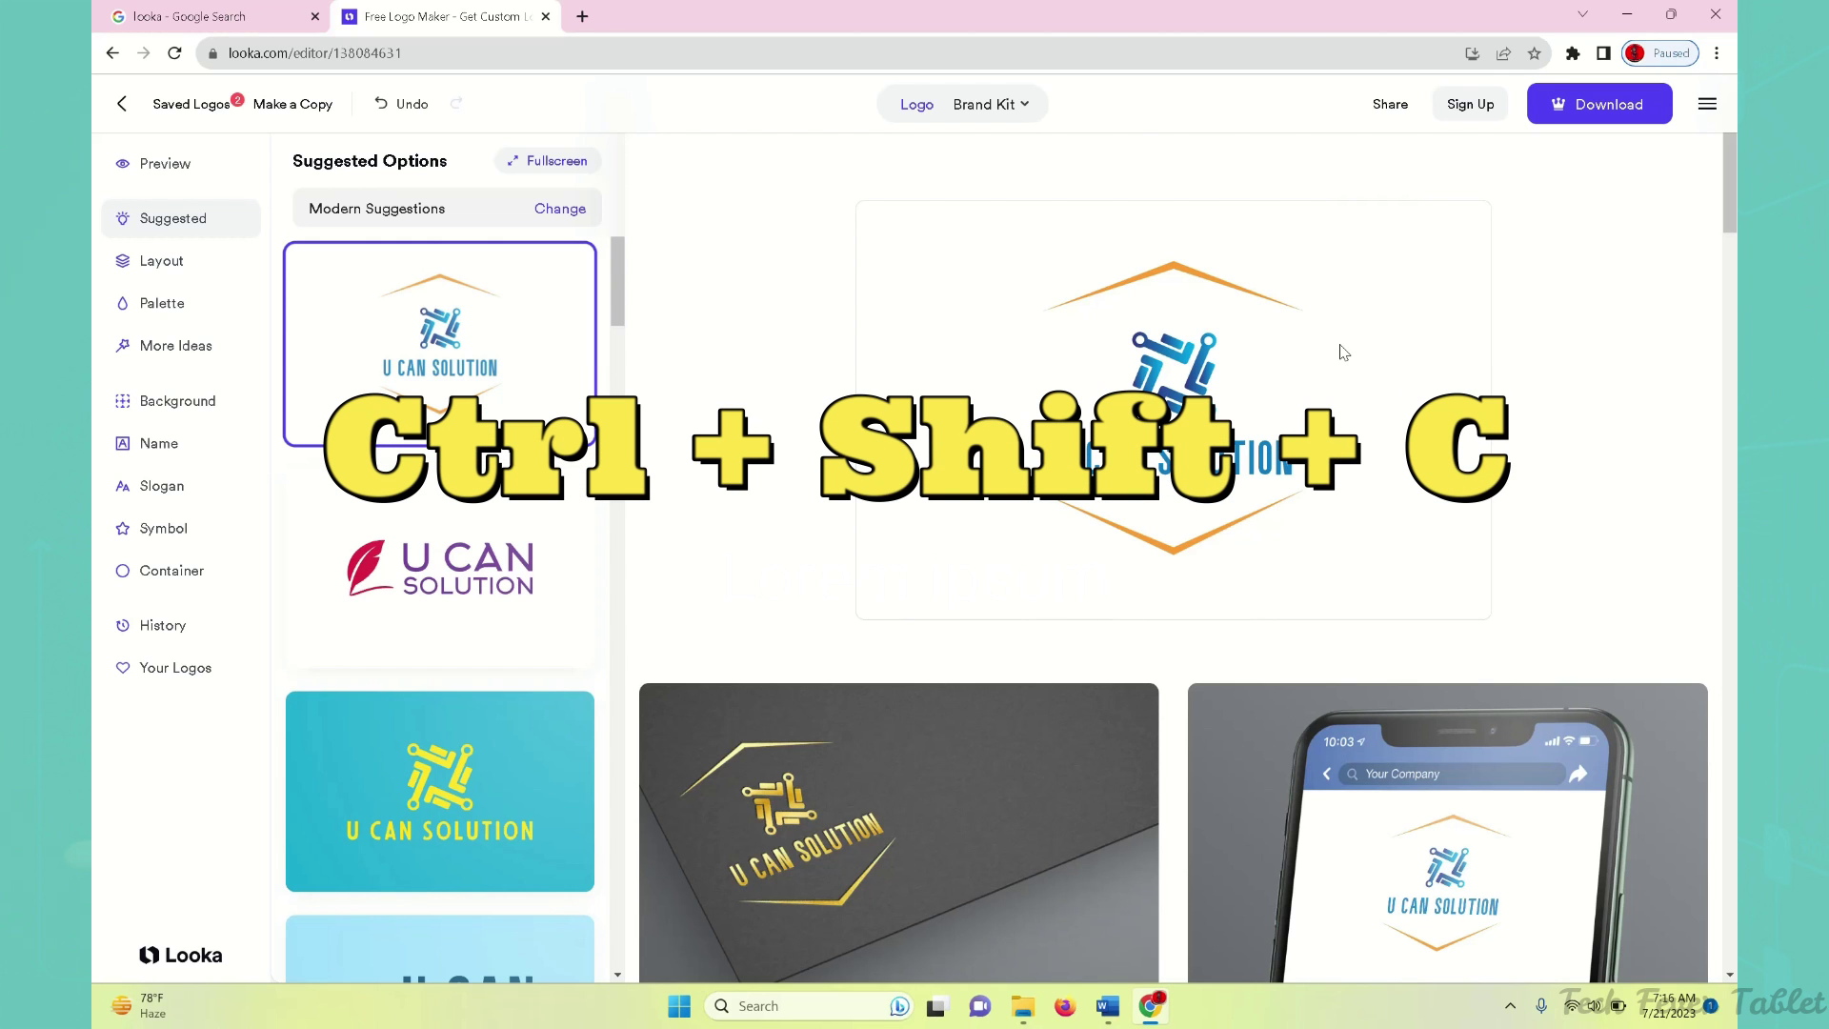
Step: Inspect the logo on the canvas with the developer tools and copy the outerHTML of its svg element
{"action": "key", "text": "ctrl+shift+c"}
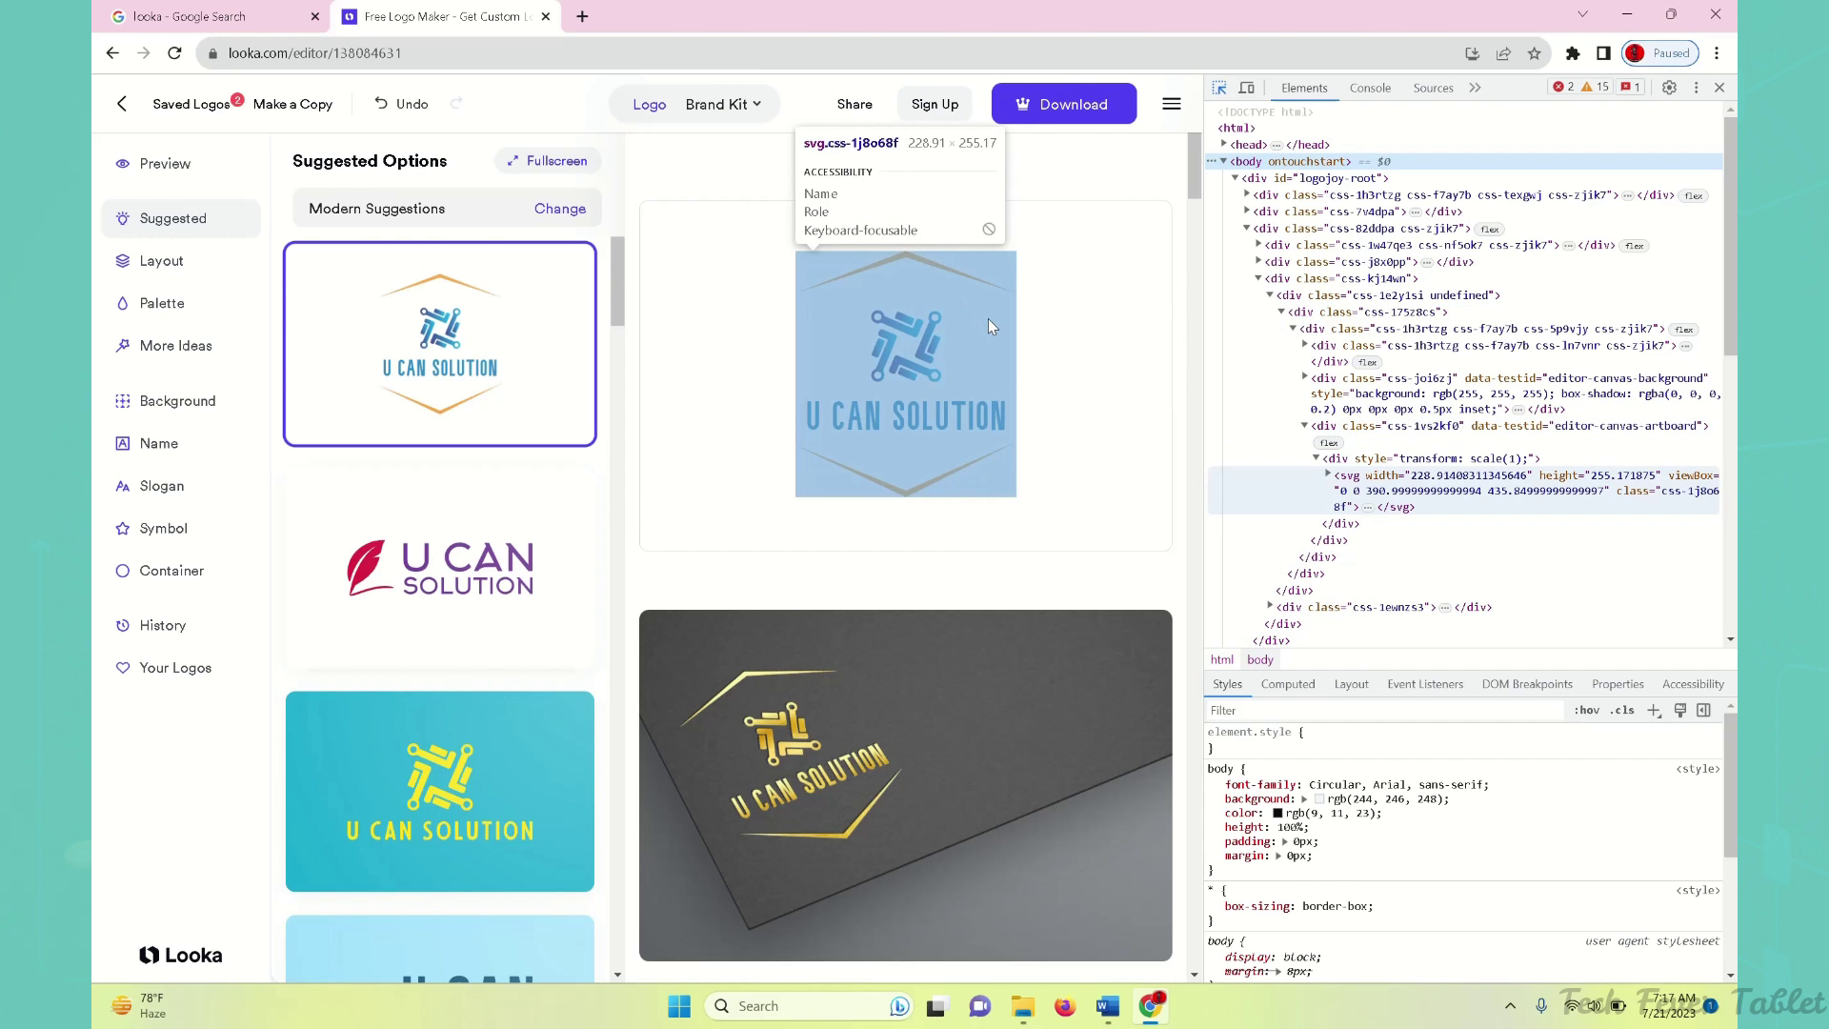
{"action": "left_click", "coordinate": [987, 318]}
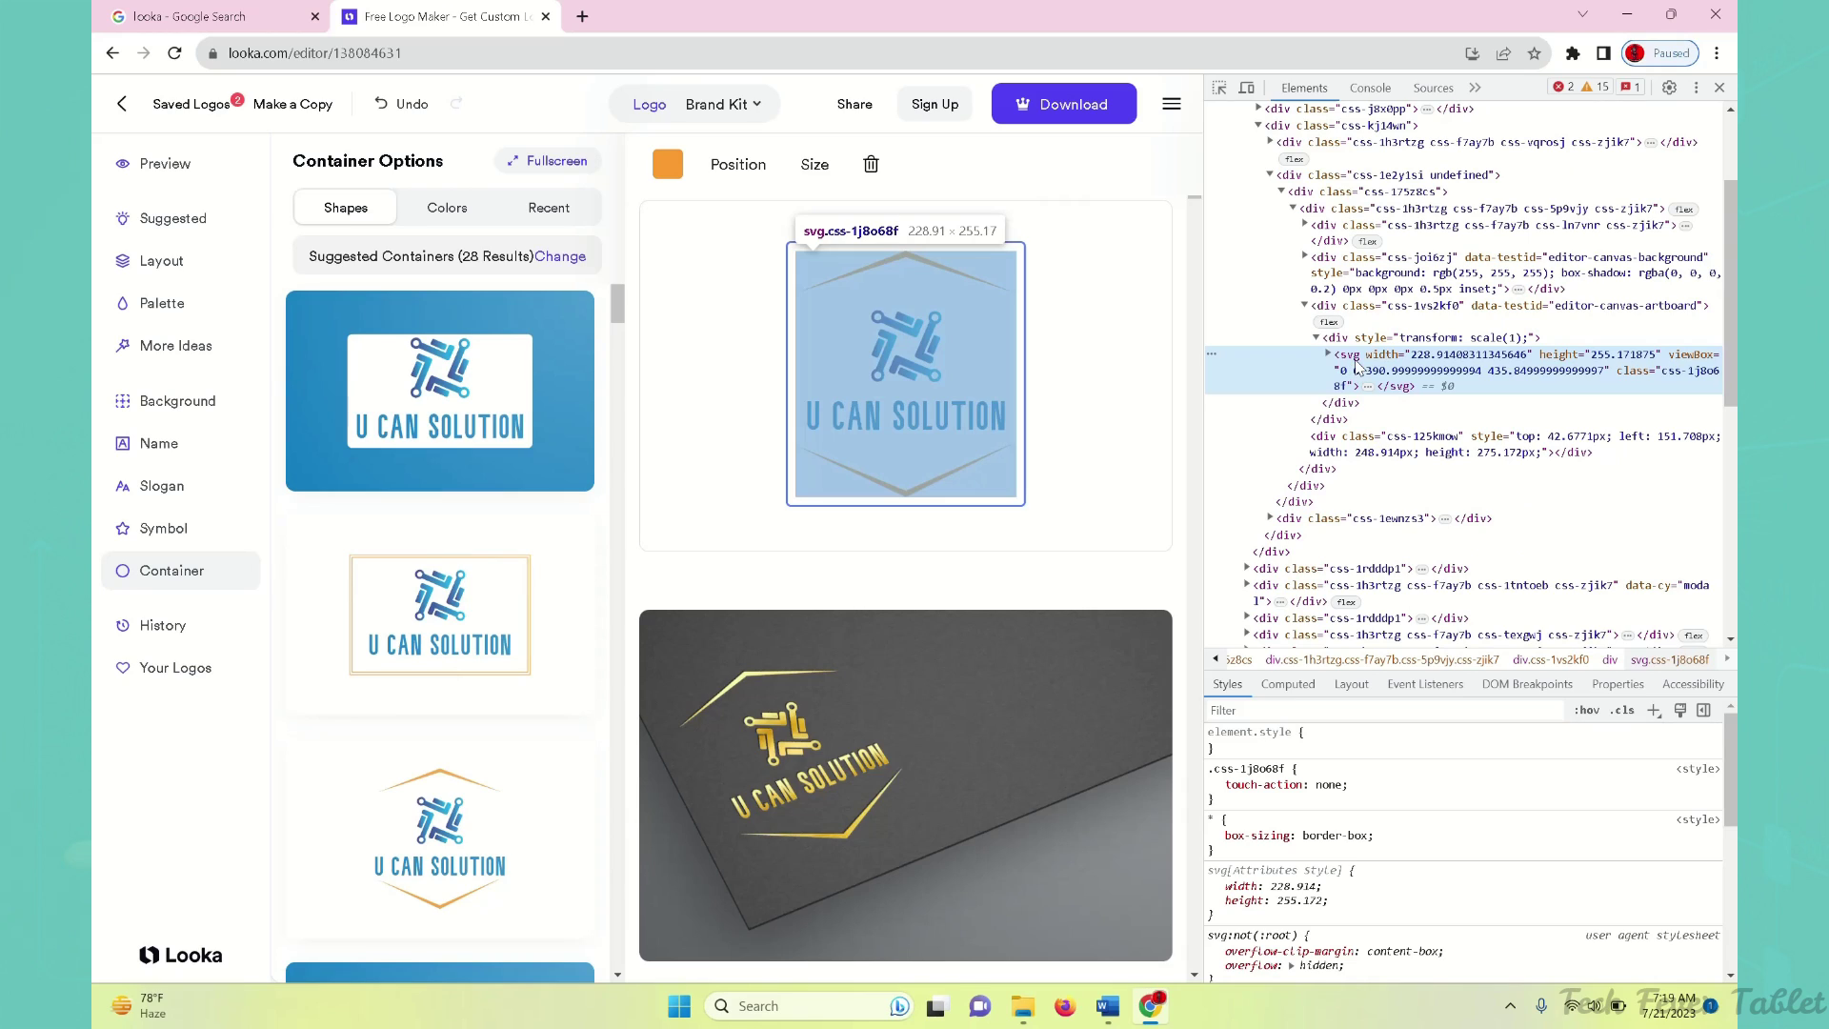
{"action": "right_click", "coordinate": [1305, 366]}
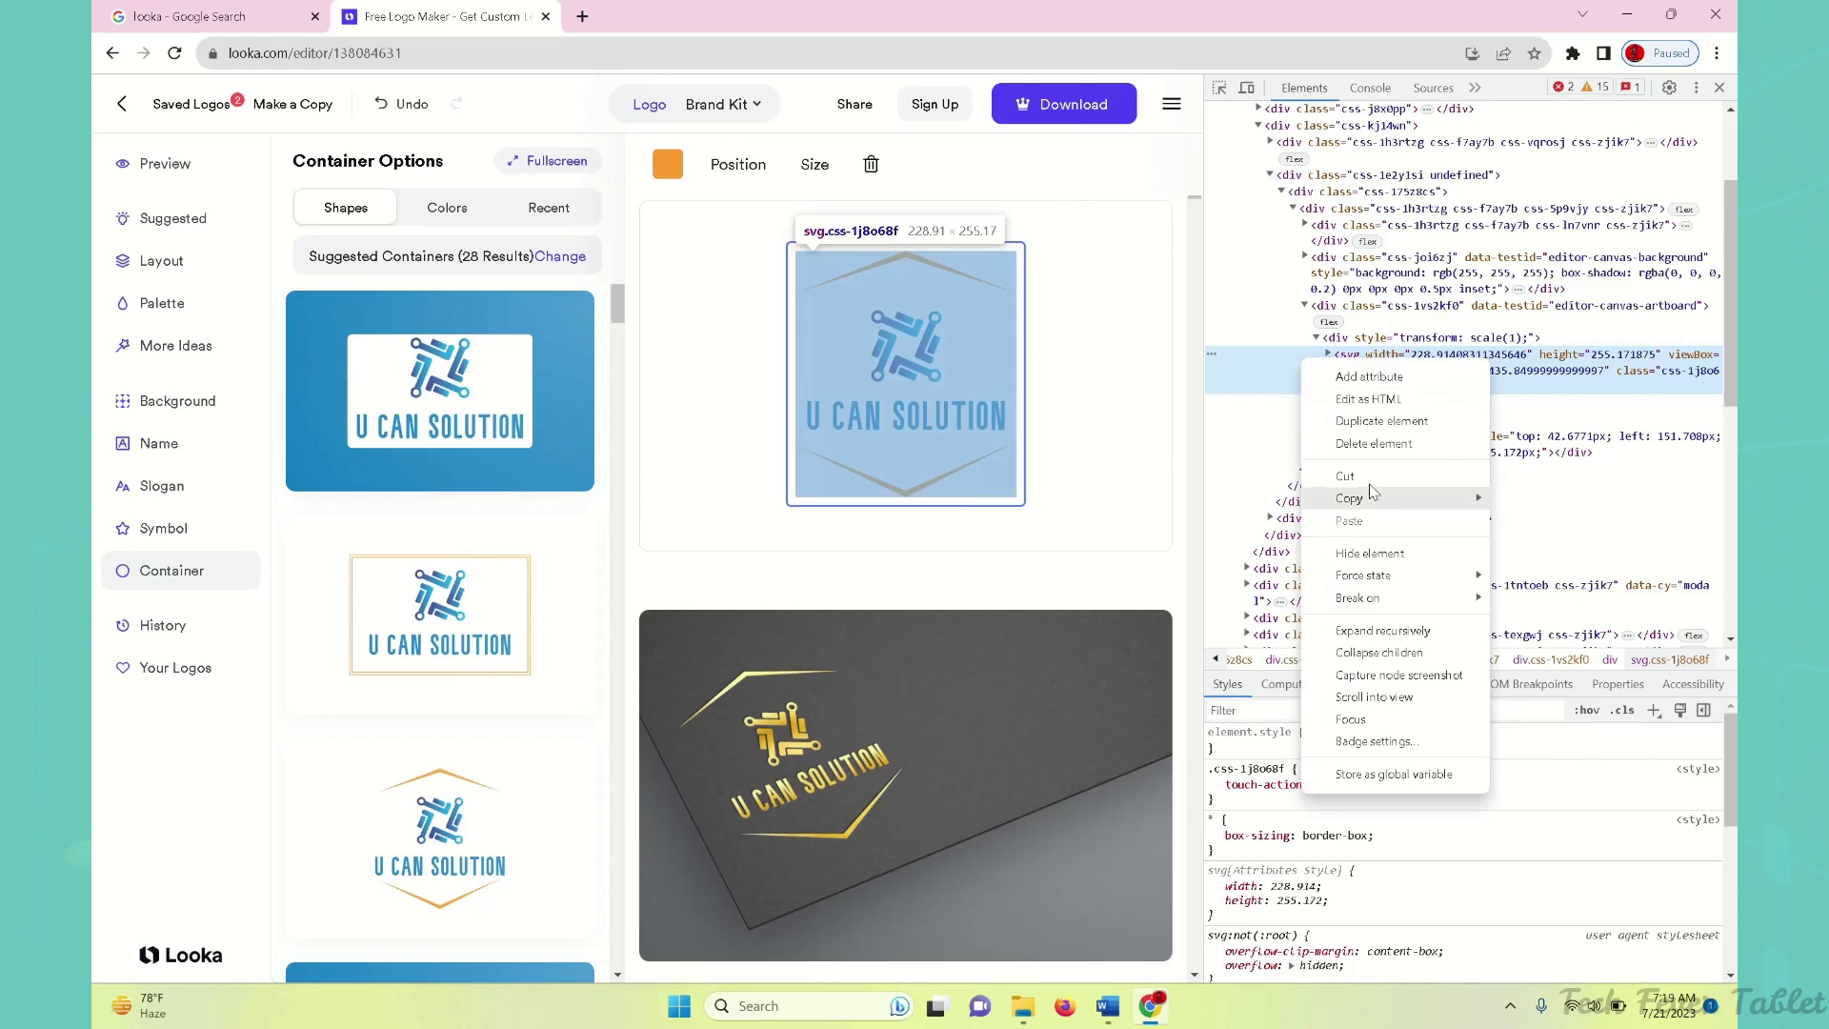
{"action": "mouse_move", "coordinate": [1155, 357]}
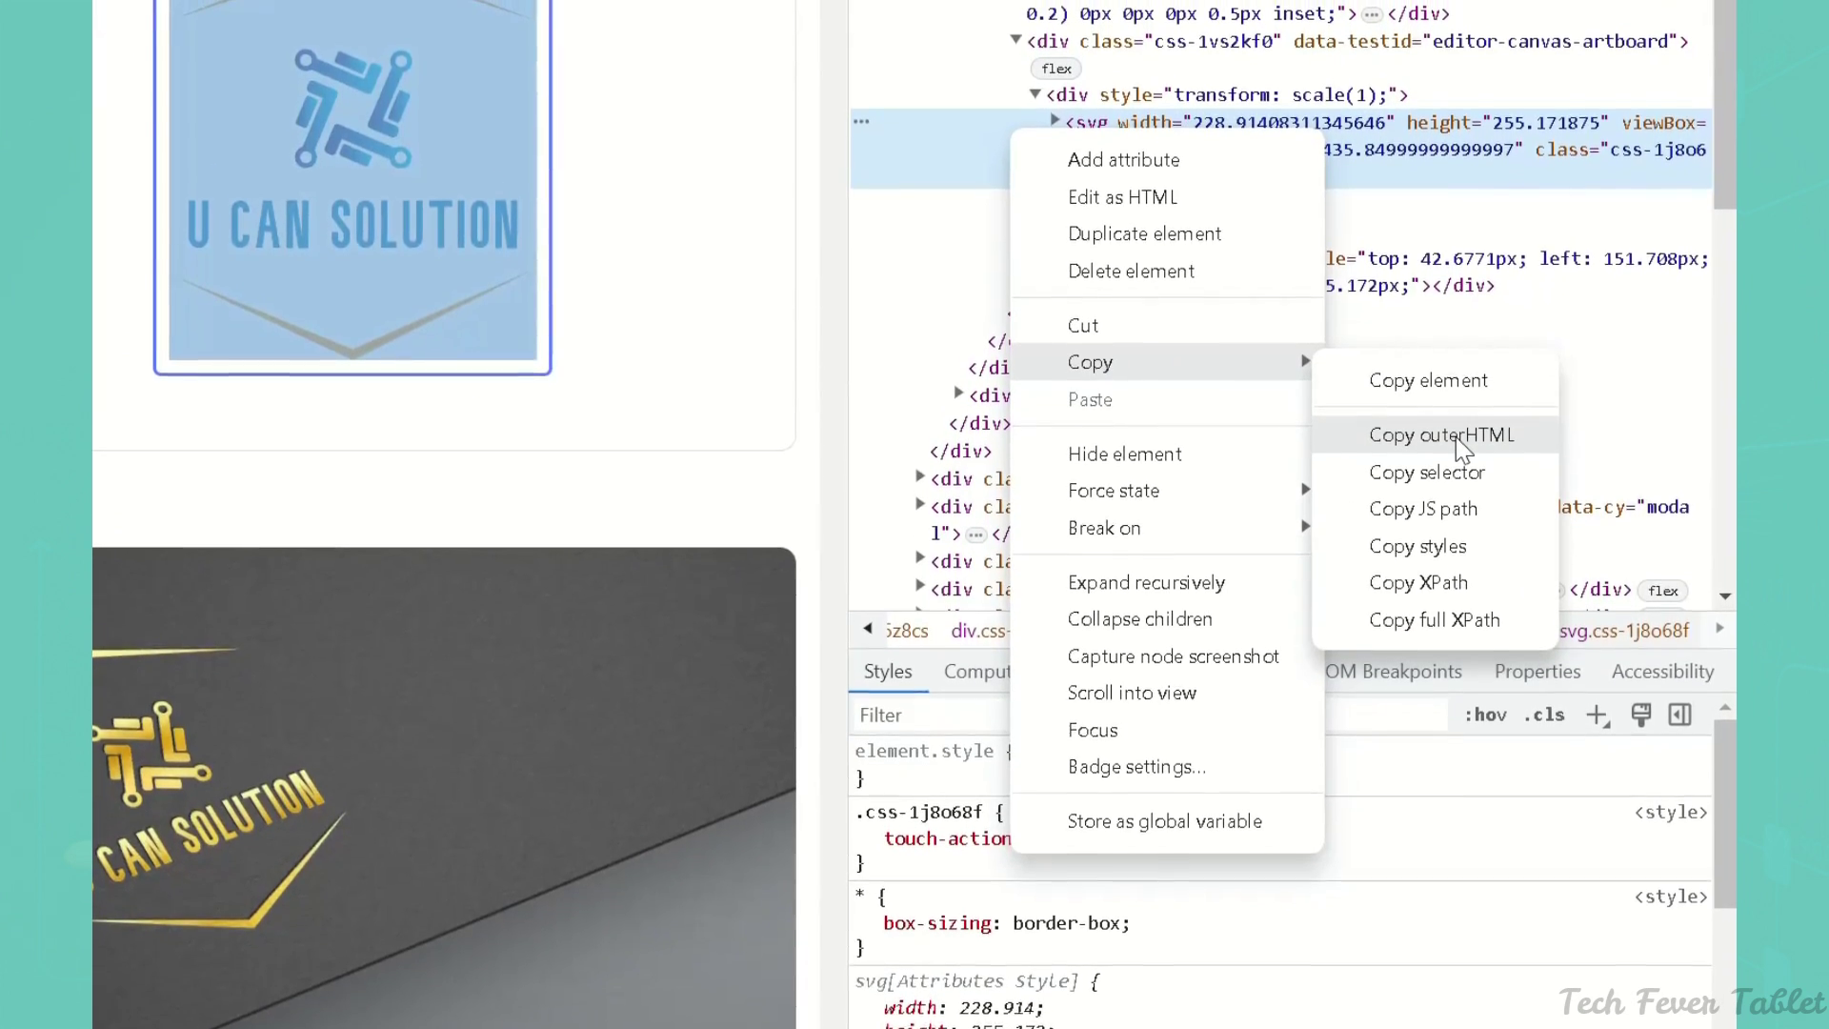
{"action": "left_click", "coordinate": [1458, 448]}
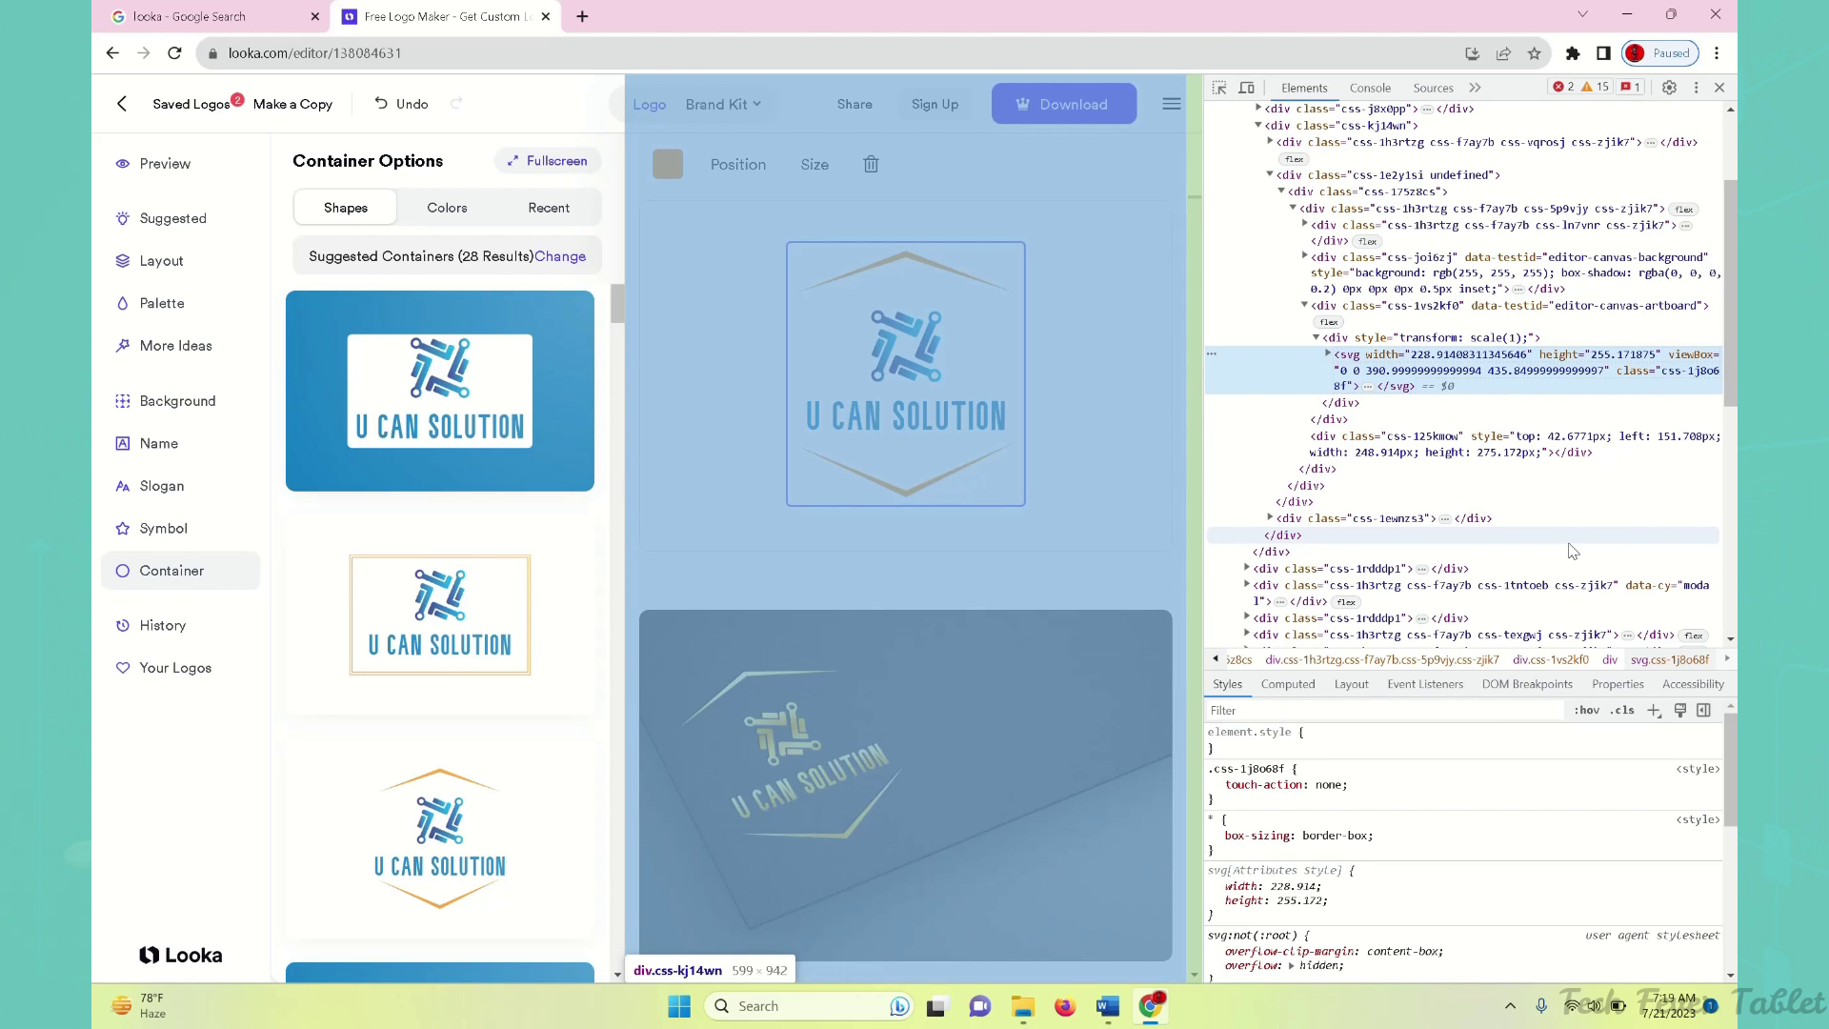
Step: Search Google in a new tab for svg beautifier, open Code Beautify's SVG formatter and paste the copied logo code
{"action": "left_click", "coordinate": [579, 23]}
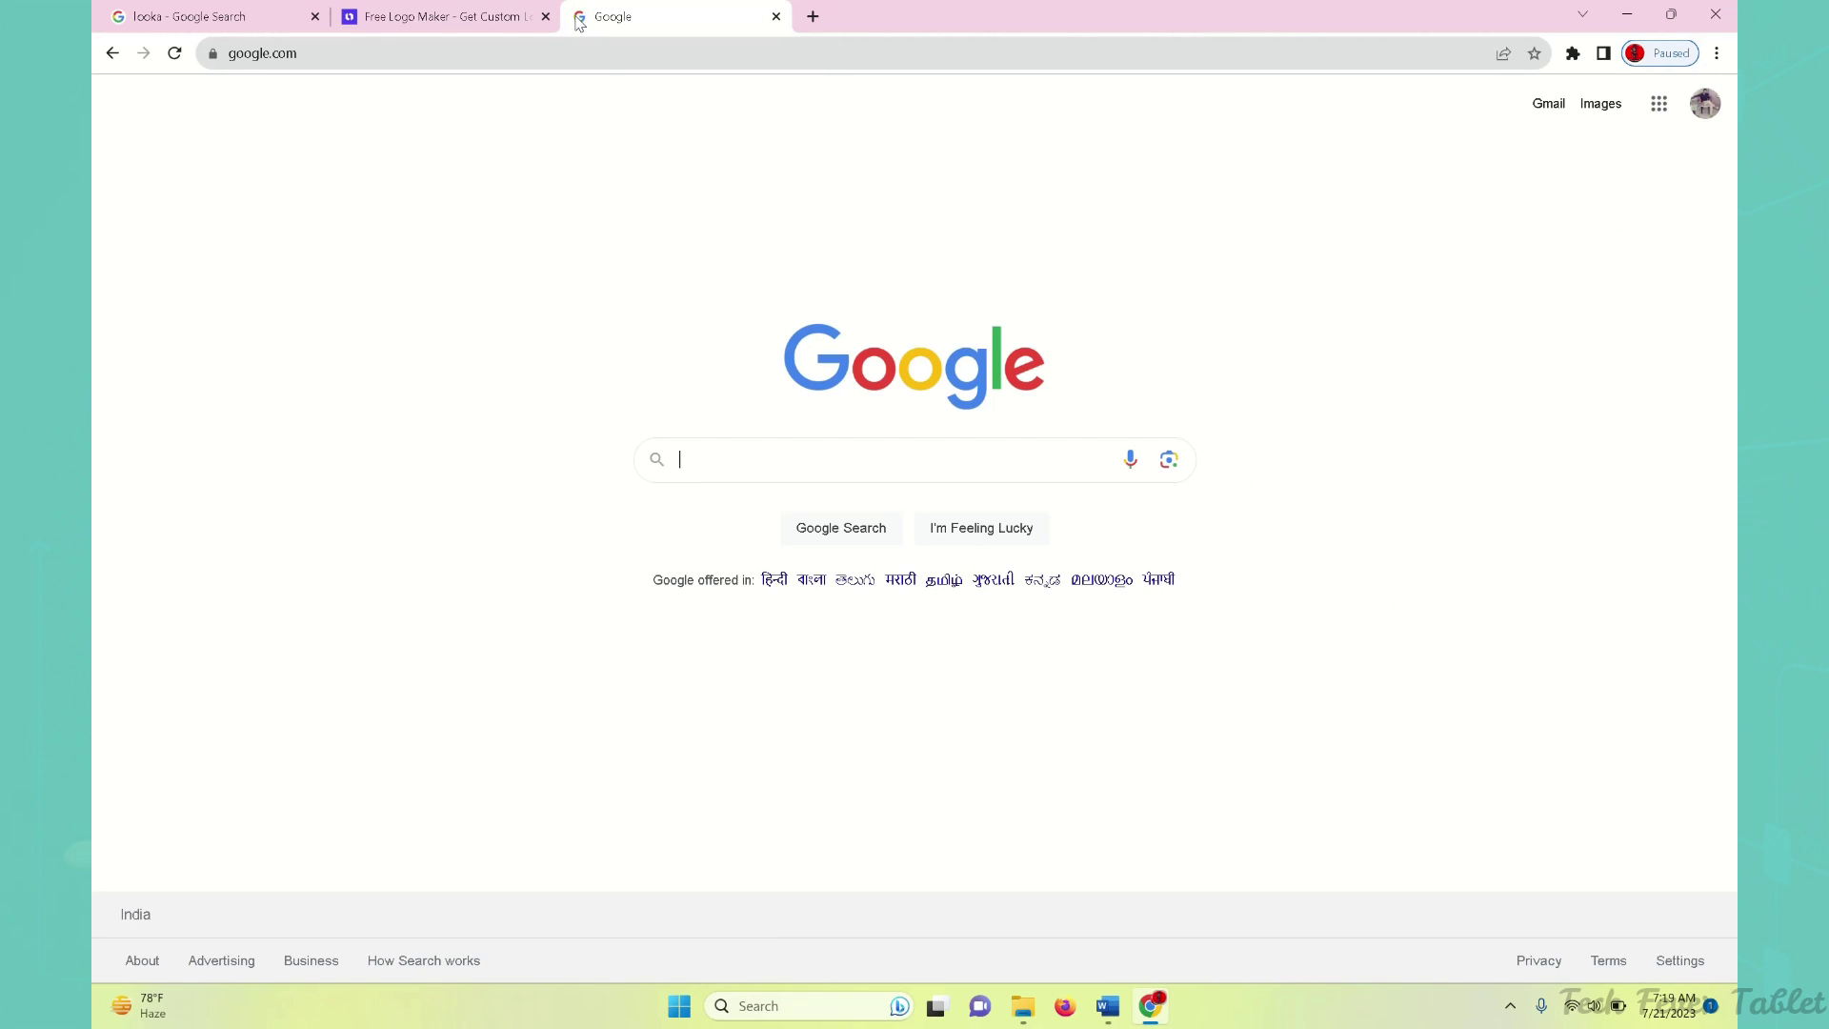
{"action": "type", "text": "svg bea"}
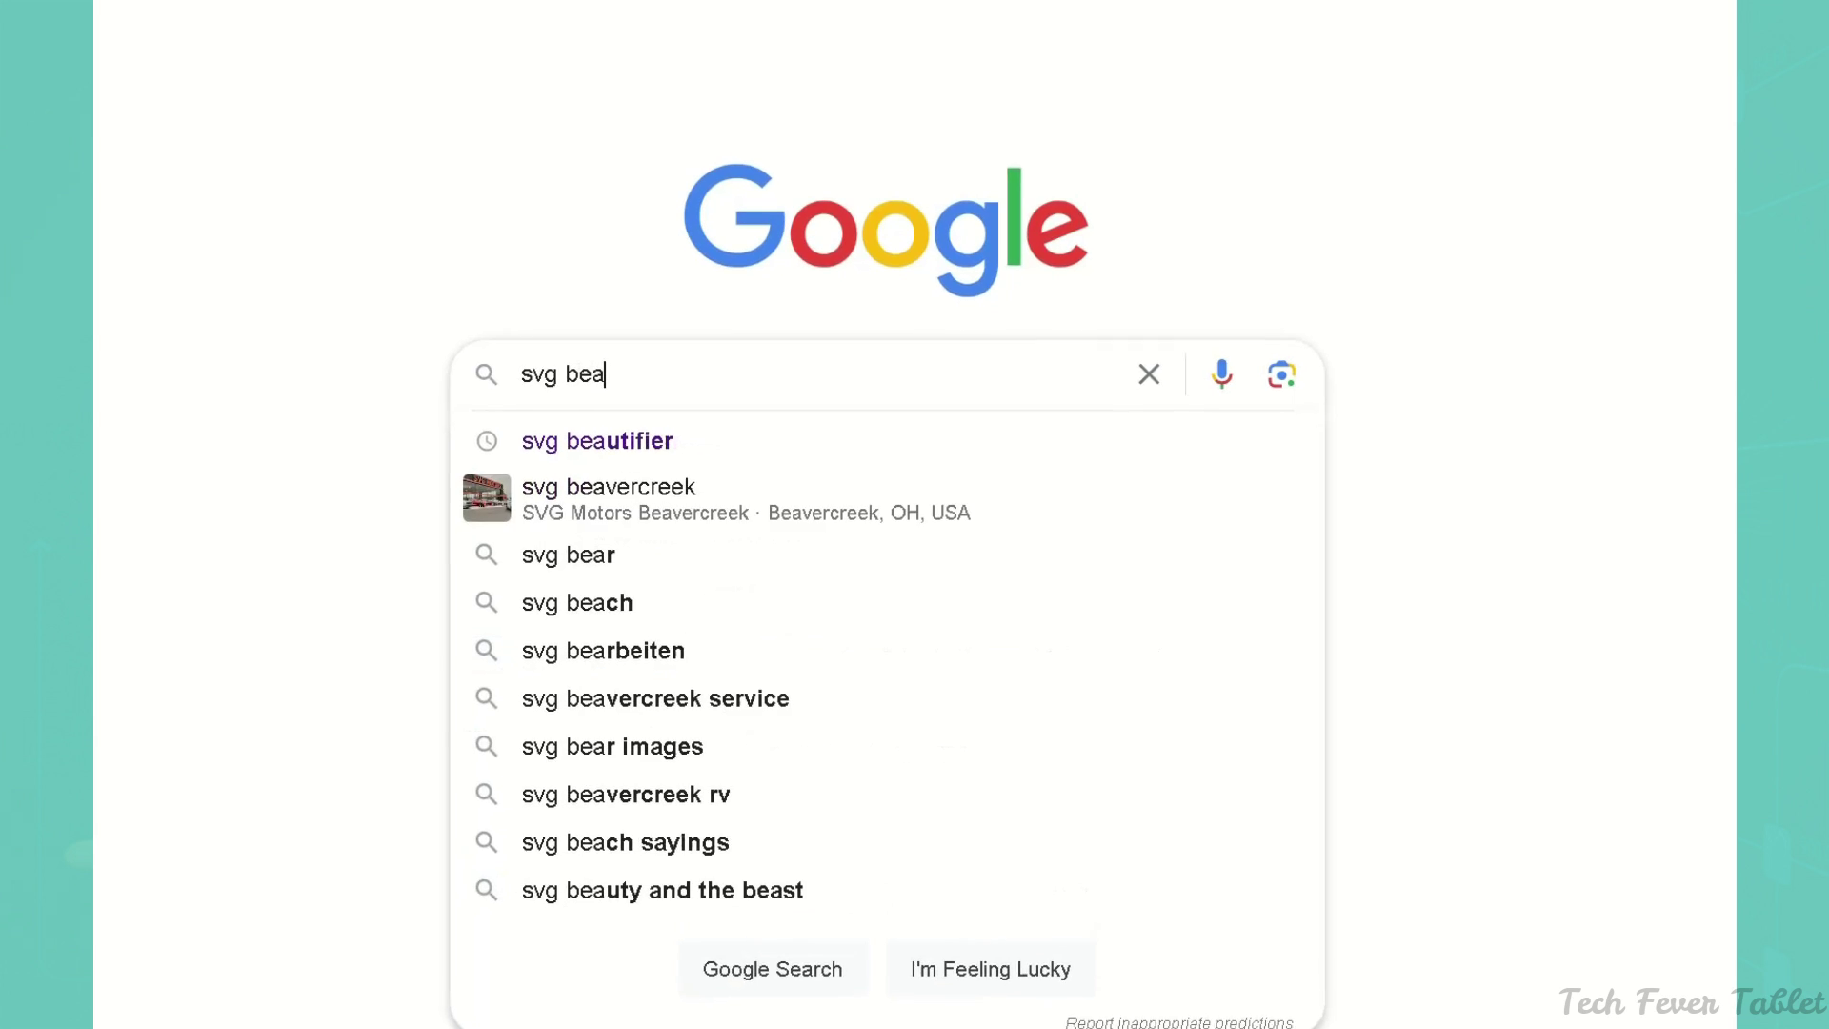
{"action": "key", "text": "Down"}
{"action": "key", "text": "Return"}
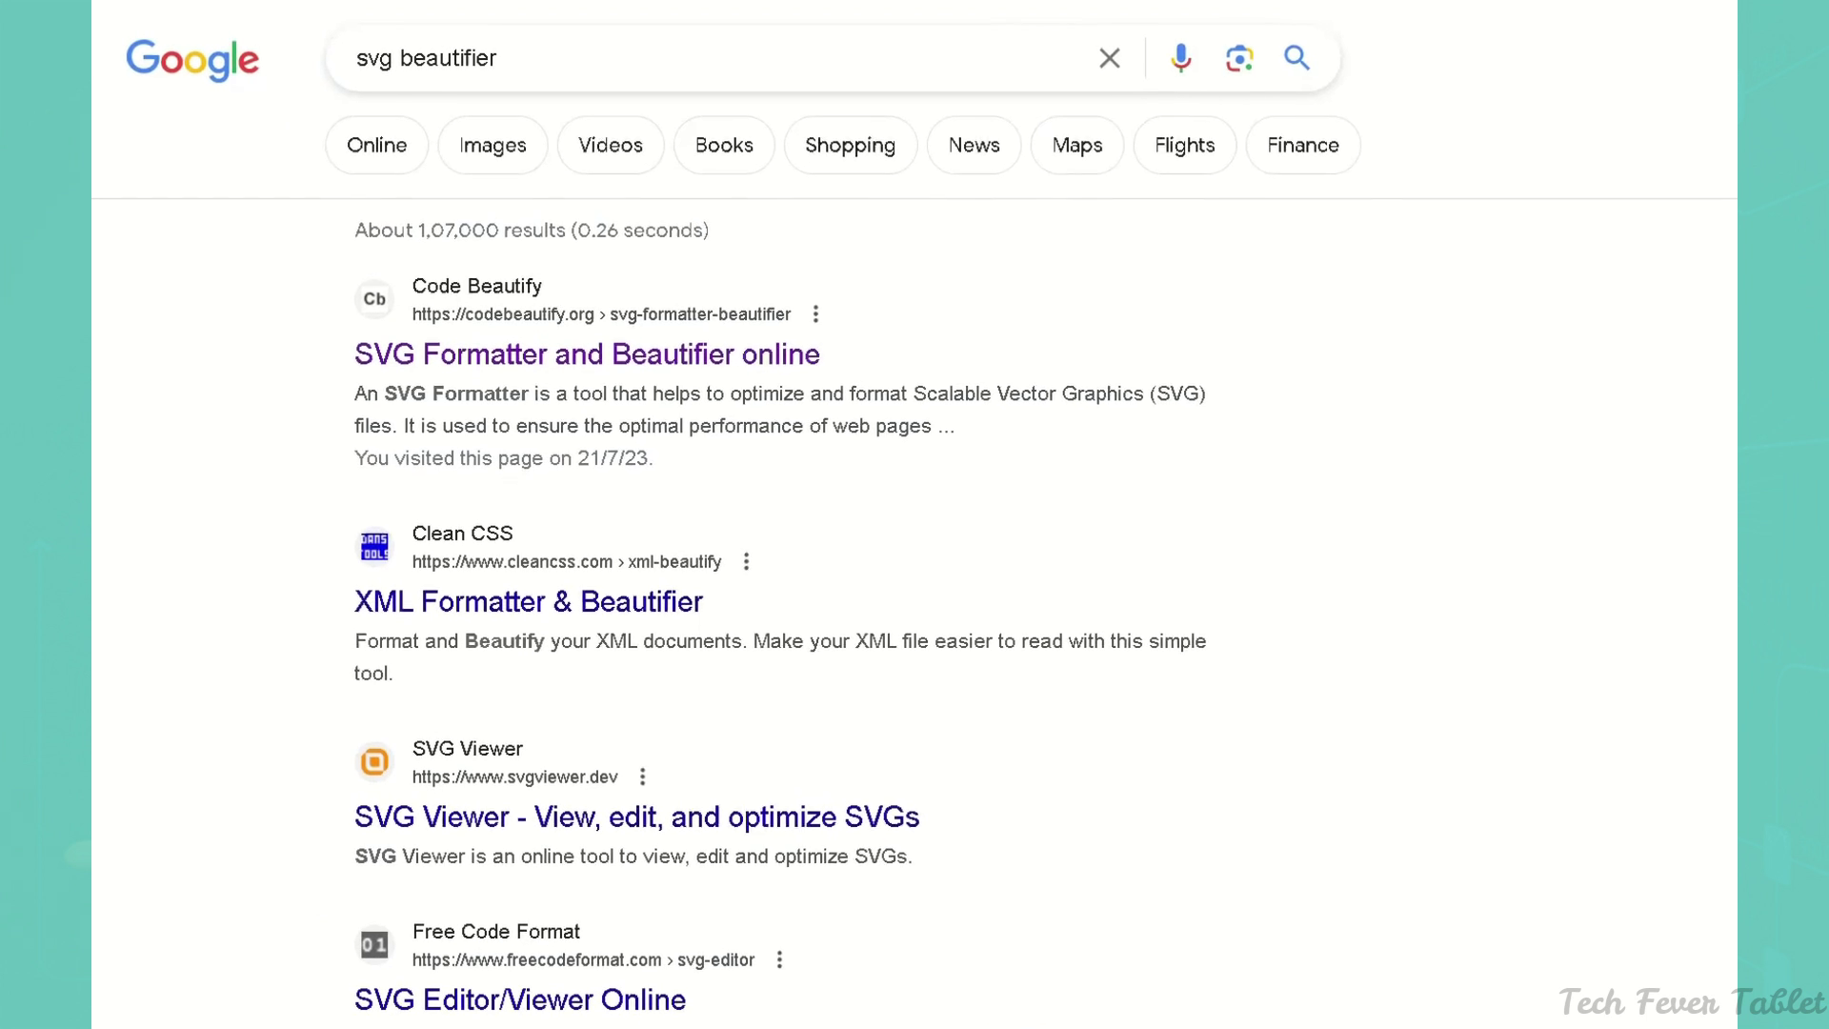
{"action": "left_click", "coordinate": [575, 373]}
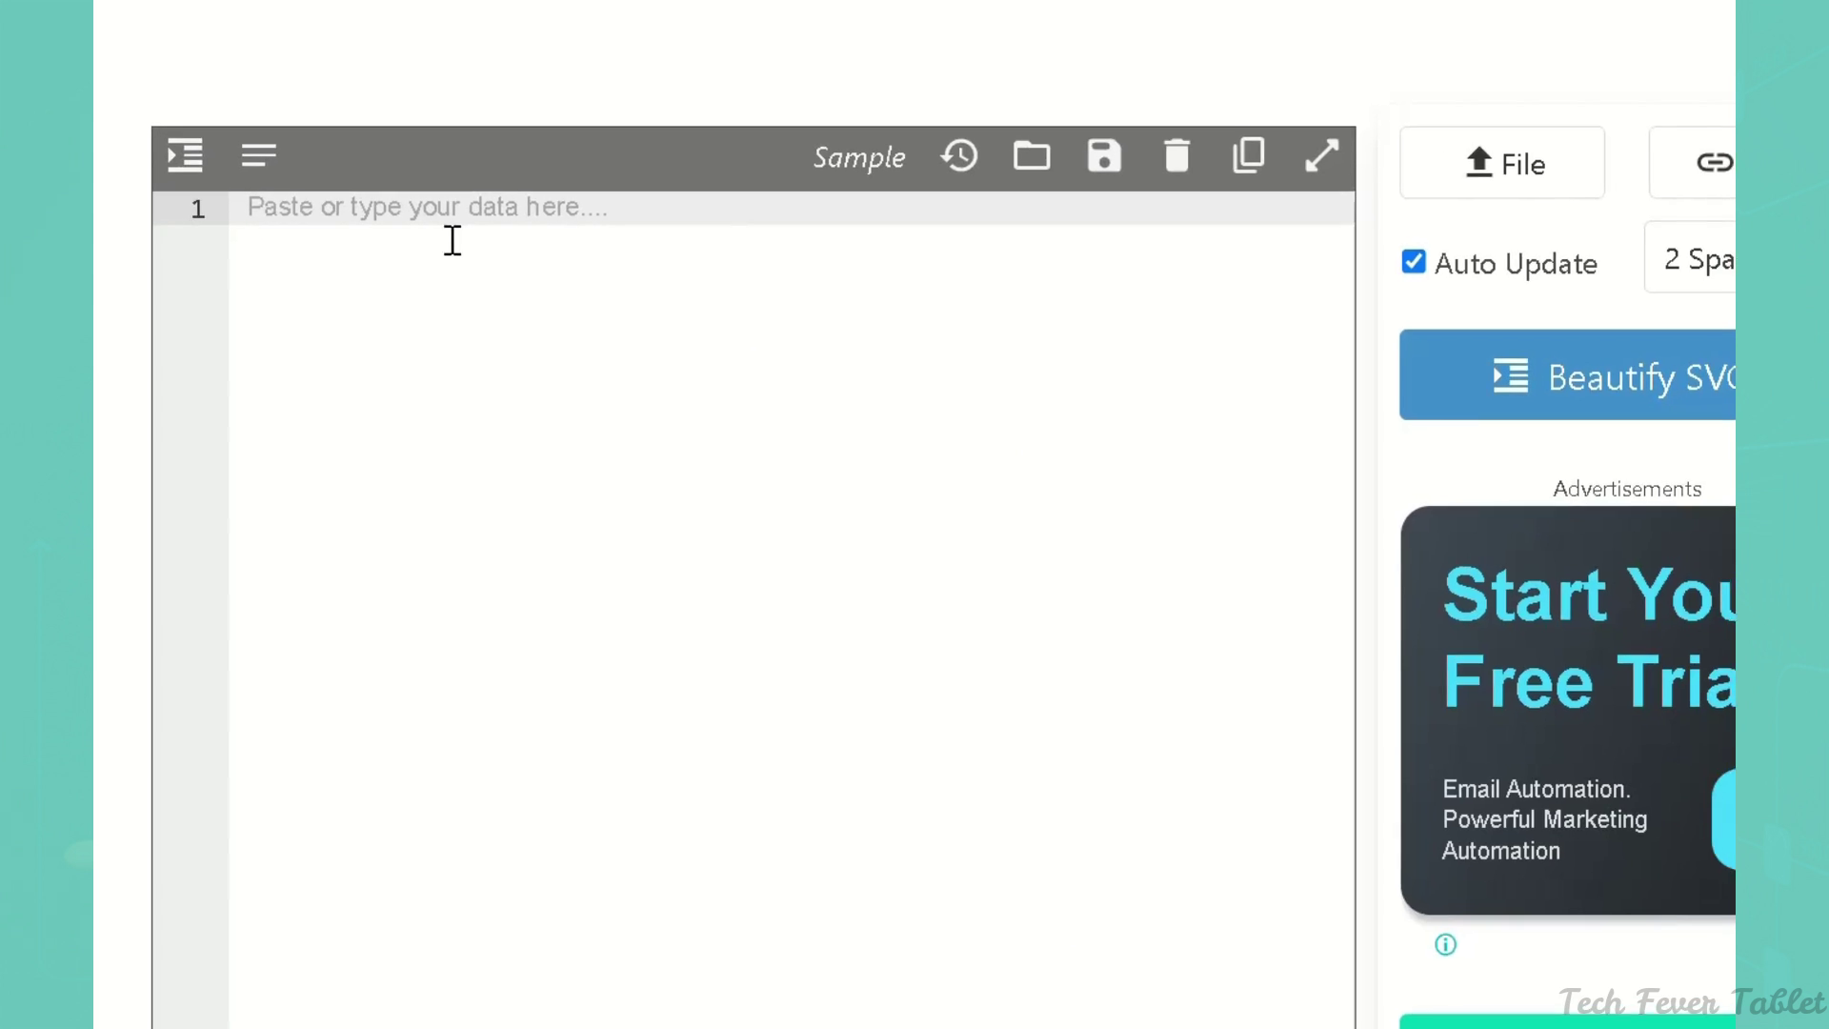
{"action": "key", "text": "ctrl+v"}
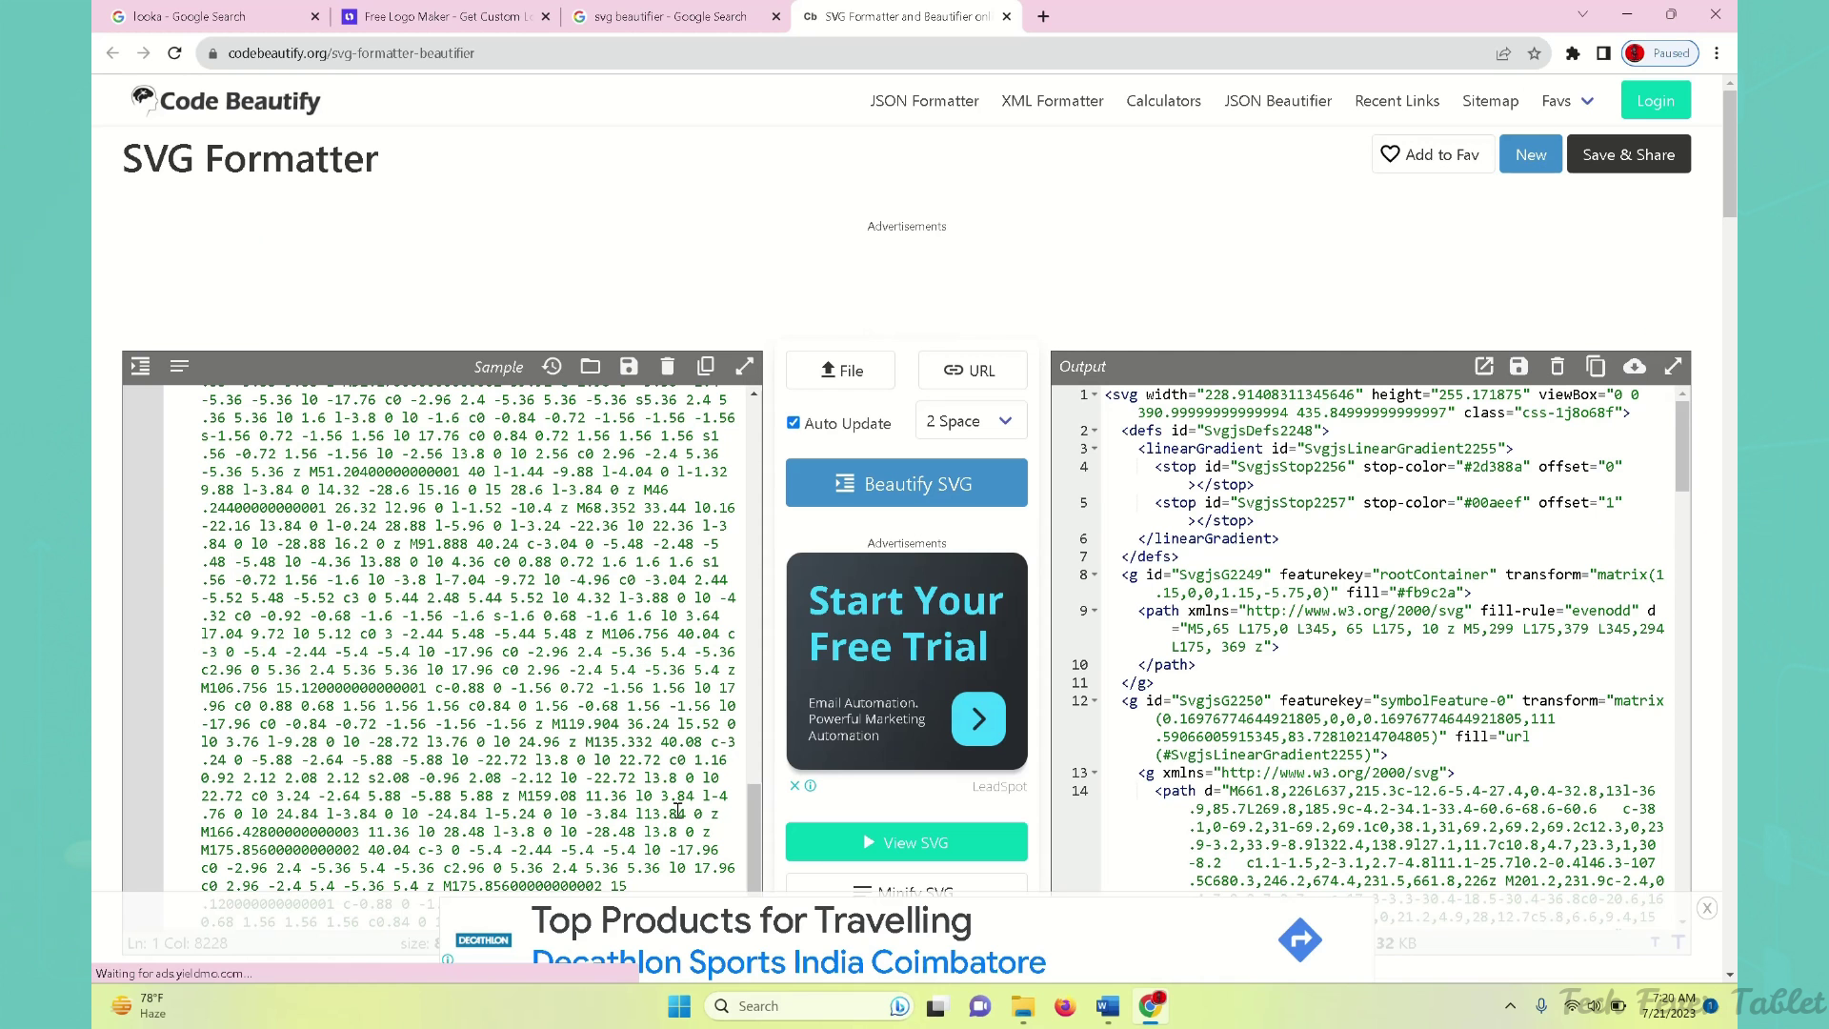
Step: Set the width attribute of the svg element to 3000 at the start of the input code
{"action": "scroll", "coordinate": [755, 714], "scroll_direction": "up", "scroll_amount": 15}
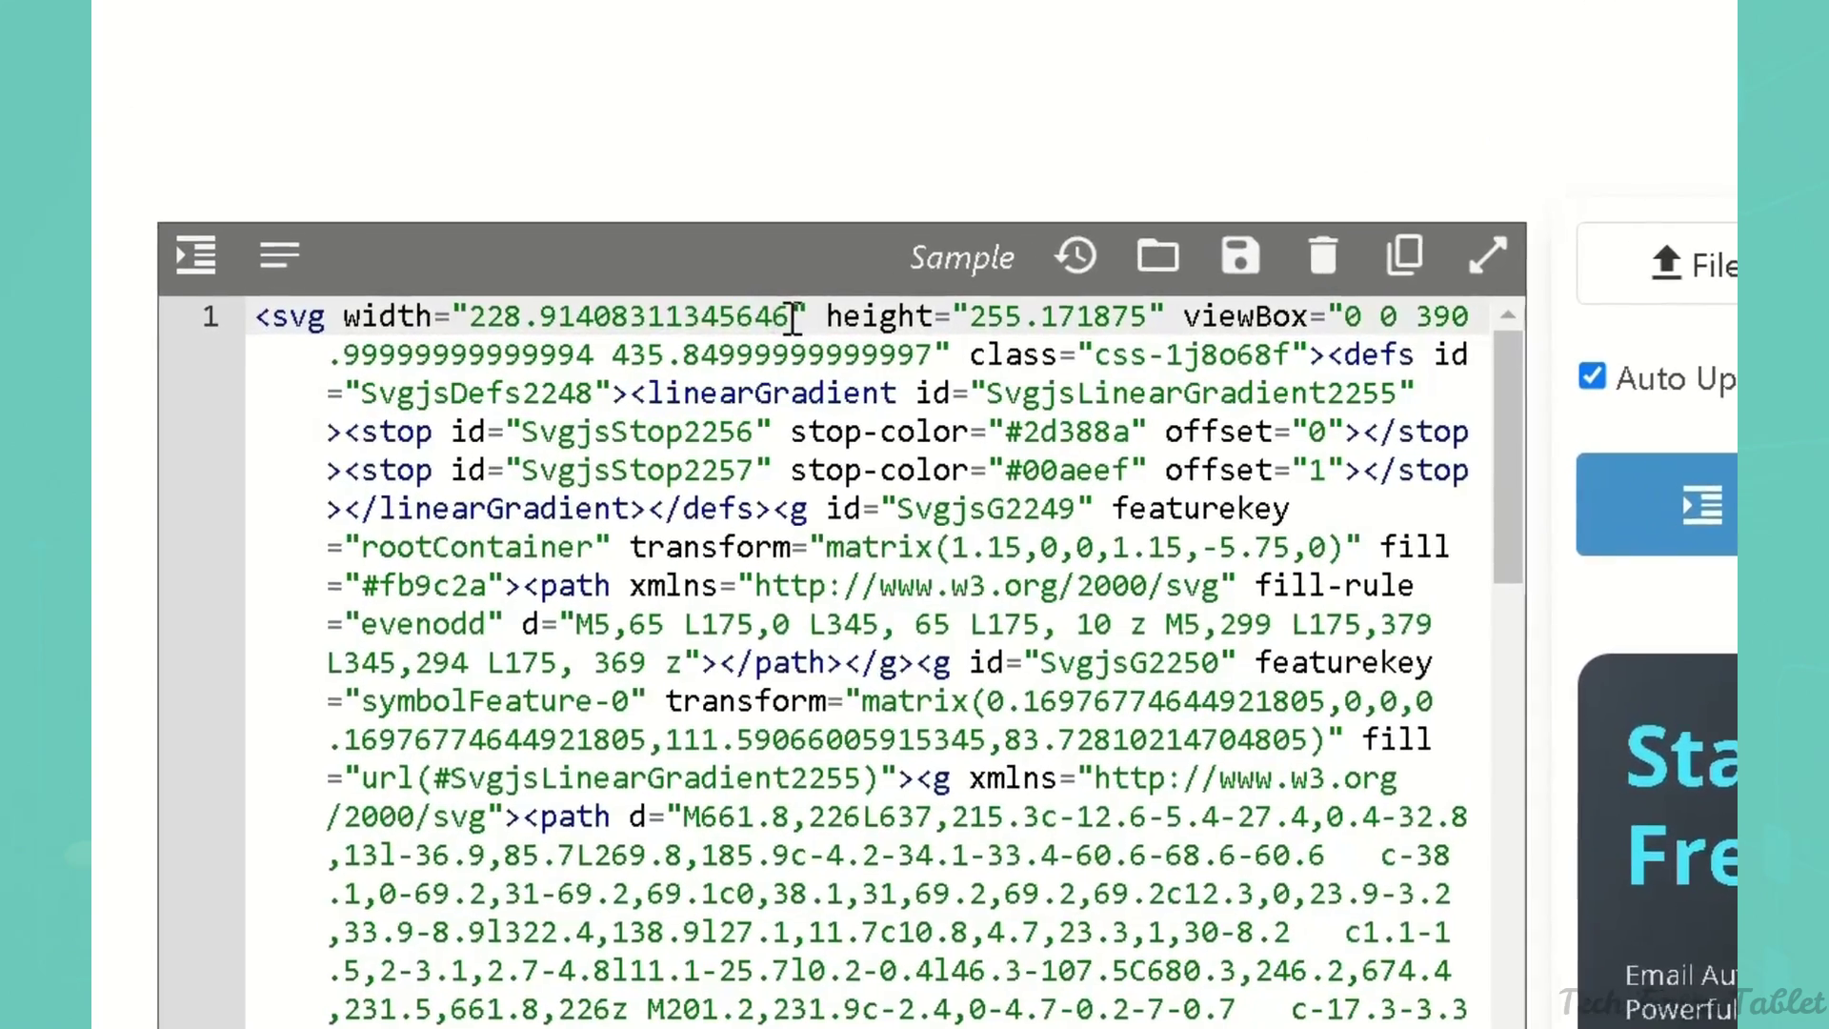
{"action": "left_click", "coordinate": [794, 317]}
{"action": "key", "text": "BackSpace"}
{"action": "key", "text": "BackSpace"}
{"action": "key", "text": "BackSpace"}
{"action": "key", "text": "BackSpace"}
{"action": "key", "text": "BackSpace"}
{"action": "key", "text": "BackSpace"}
{"action": "key", "text": "BackSpace"}
{"action": "key", "text": "BackSpace"}
{"action": "key", "text": "BackSpace"}
{"action": "key", "text": "BackSpace"}
{"action": "key", "text": "BackSpace"}
{"action": "key", "text": "BackSpace"}
{"action": "key", "text": "BackSpace"}
{"action": "key", "text": "BackSpace"}
{"action": "key", "text": "BackSpace"}
{"action": "key", "text": "BackSpace"}
{"action": "key", "text": "BackSpace"}
{"action": "key", "text": "BackSpace"}
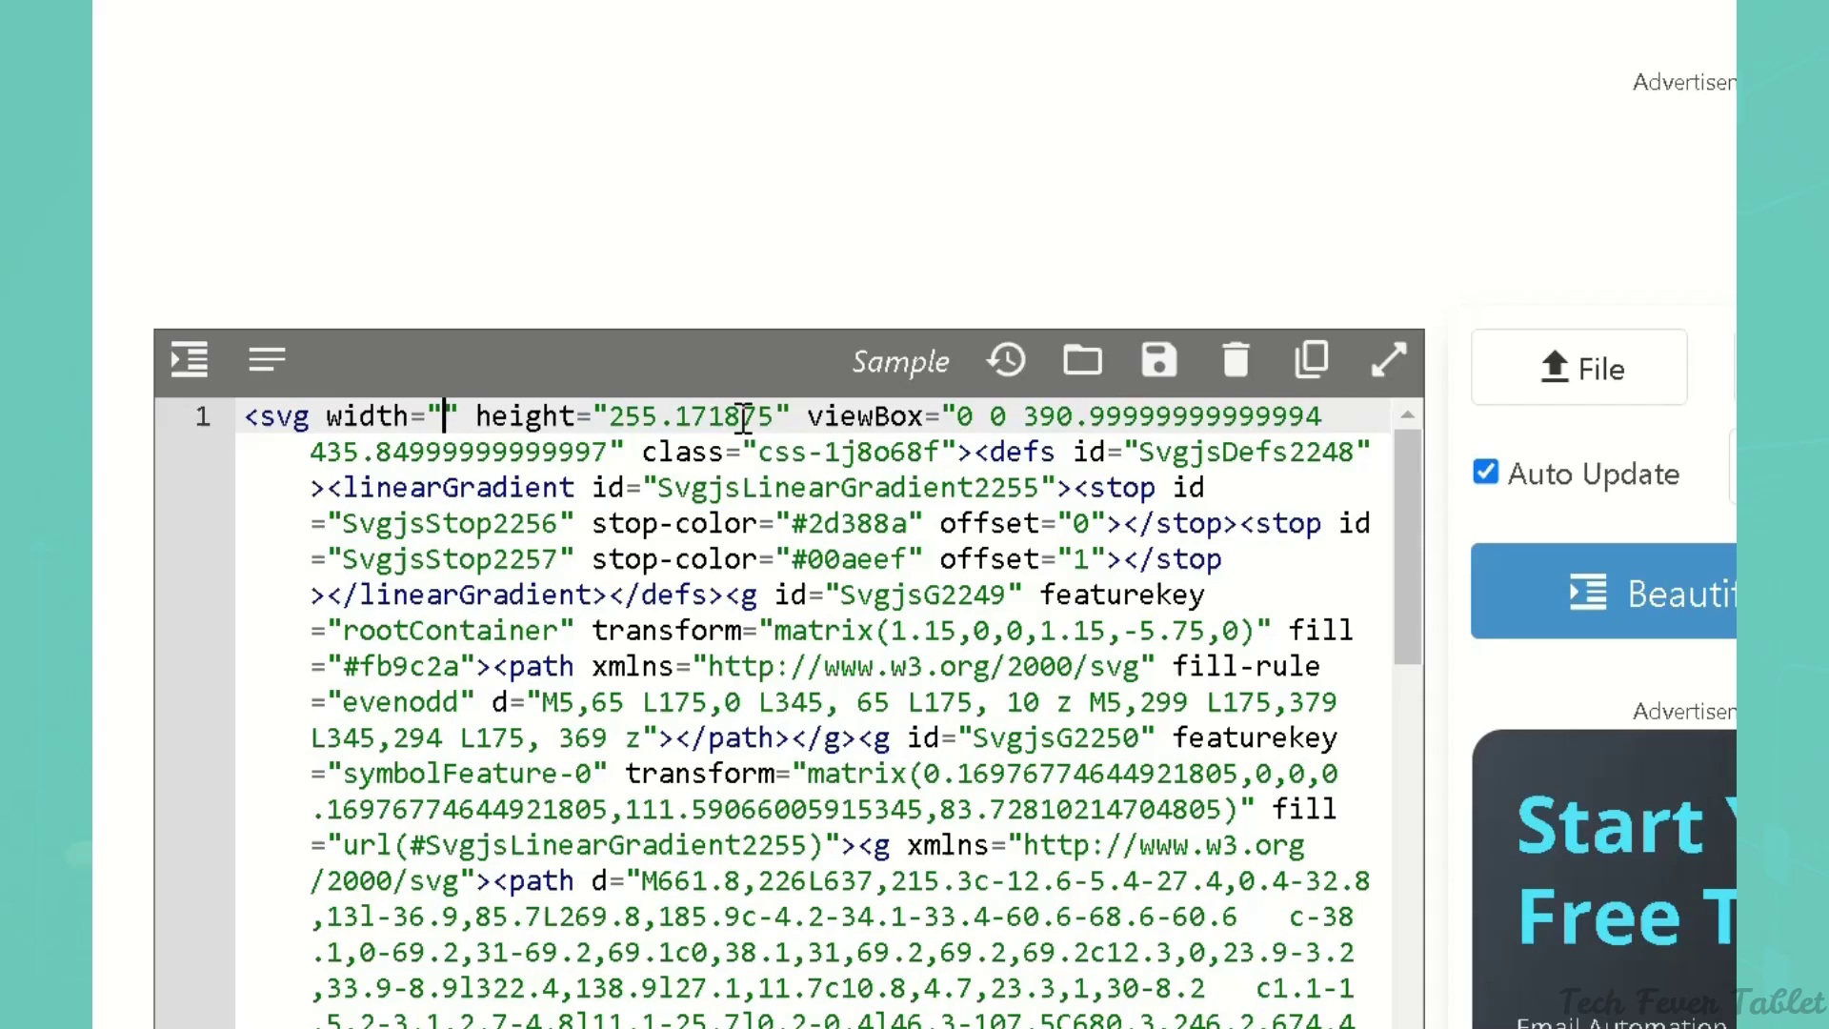
{"action": "type", "text": "3000"}
Step: Set the height attribute of the same svg element to 1000
{"action": "left_click", "coordinate": [838, 416]}
{"action": "key", "text": "BackSpace"}
{"action": "key", "text": "BackSpace"}
{"action": "key", "text": "BackSpace"}
{"action": "key", "text": "BackSpace"}
{"action": "key", "text": "BackSpace"}
{"action": "key", "text": "BackSpace"}
{"action": "key", "text": "BackSpace"}
{"action": "type", "text": "1000"}
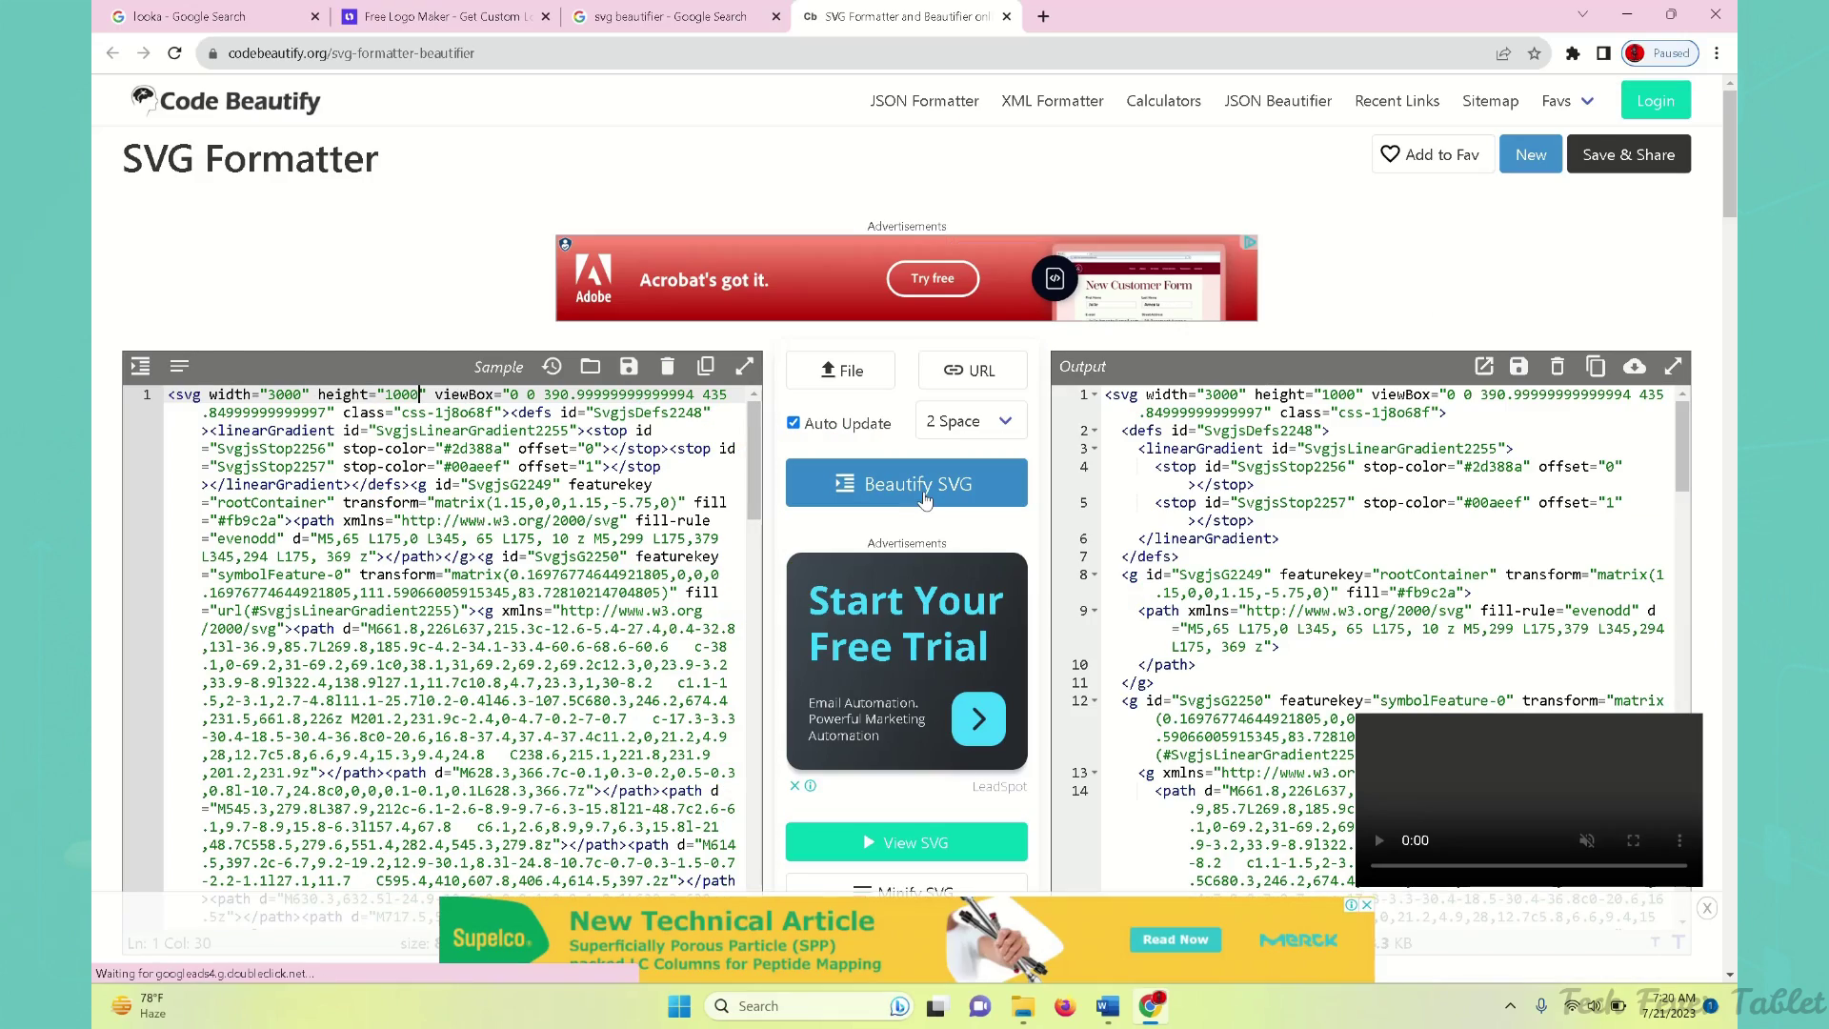
Step: Beautify the edited code, view the rendered logo in the output area and download it as an SVG file
{"action": "left_click", "coordinate": [923, 497]}
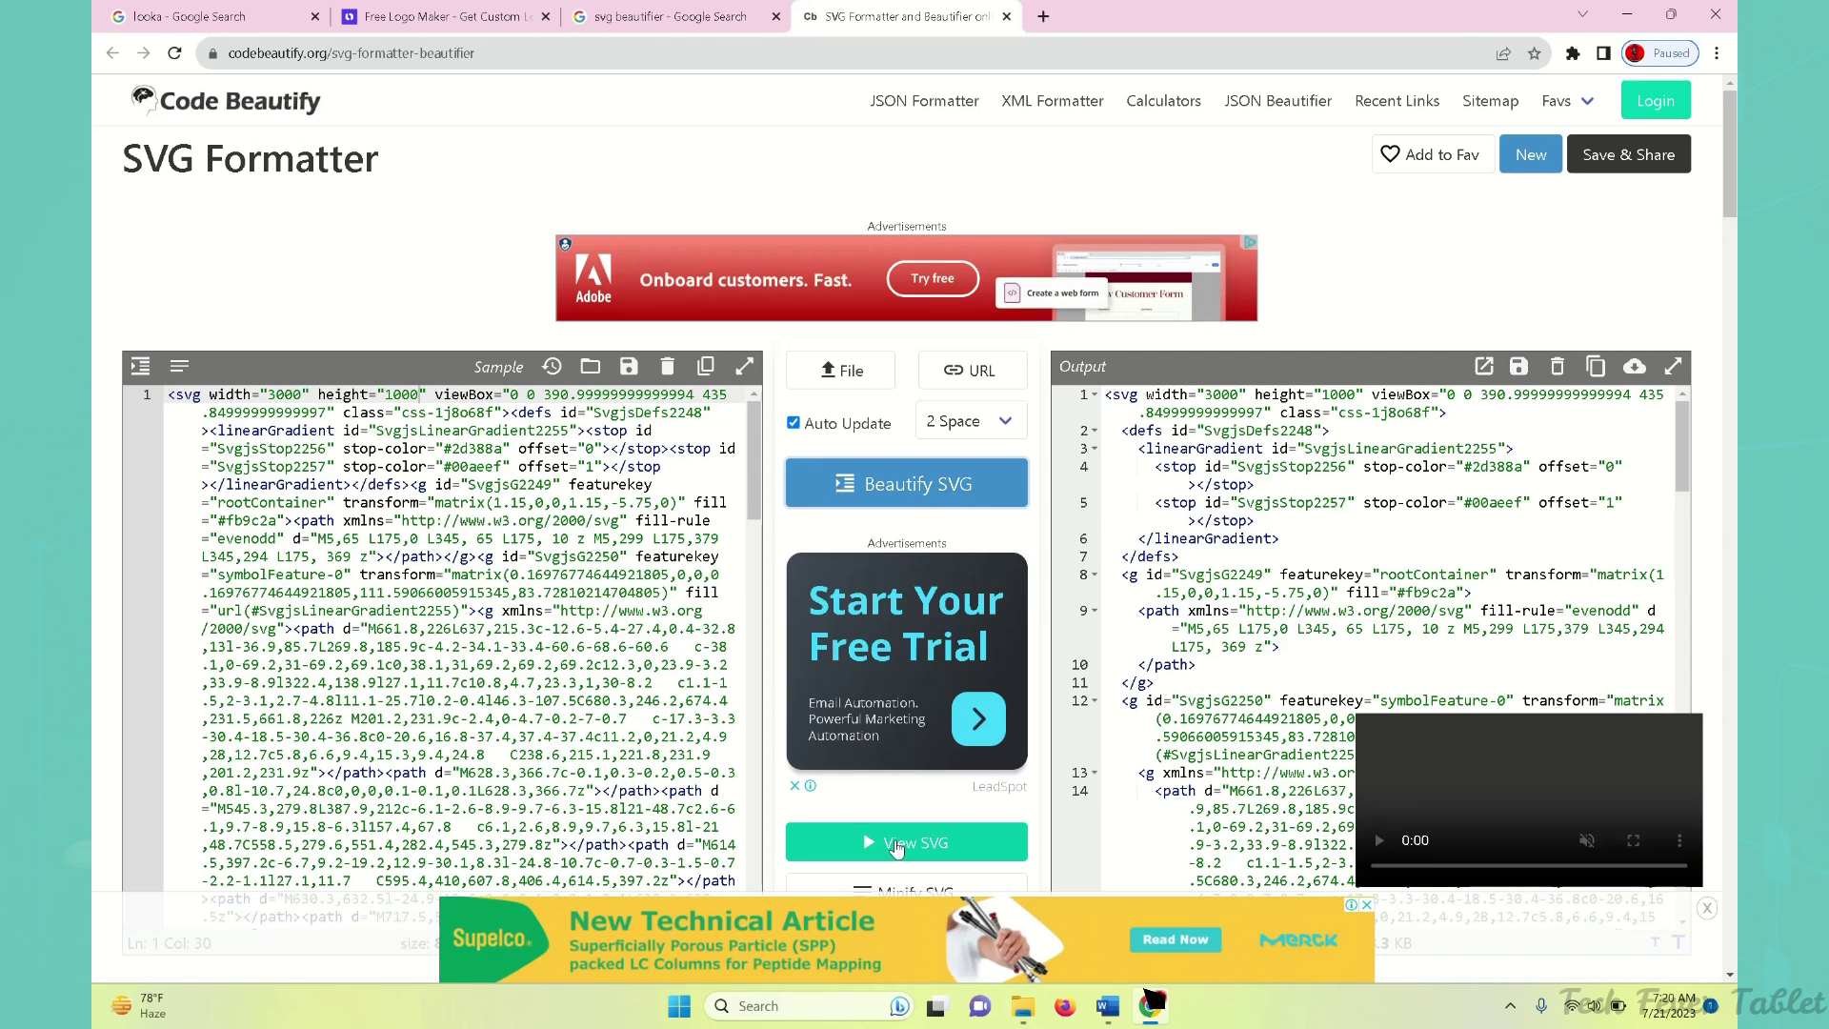
{"action": "left_click", "coordinate": [895, 843]}
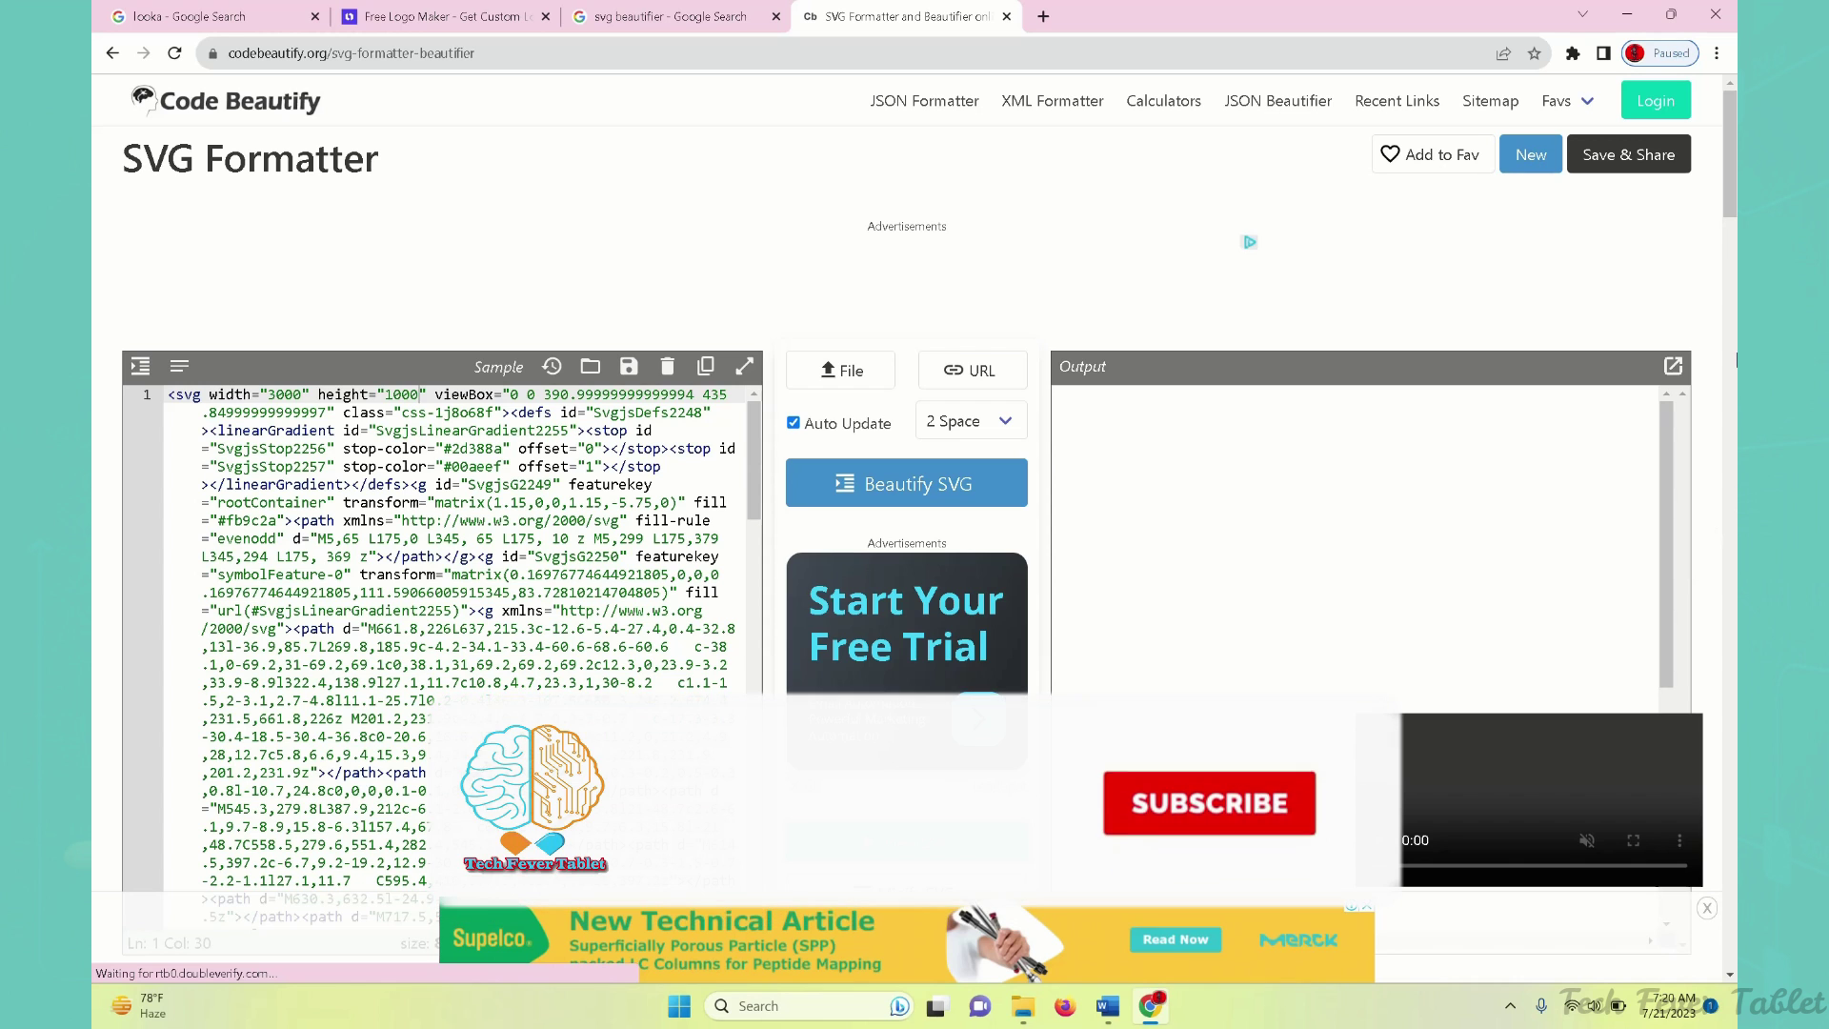
{"action": "scroll", "coordinate": [1384, 498], "scroll_direction": "down", "scroll_amount": 4}
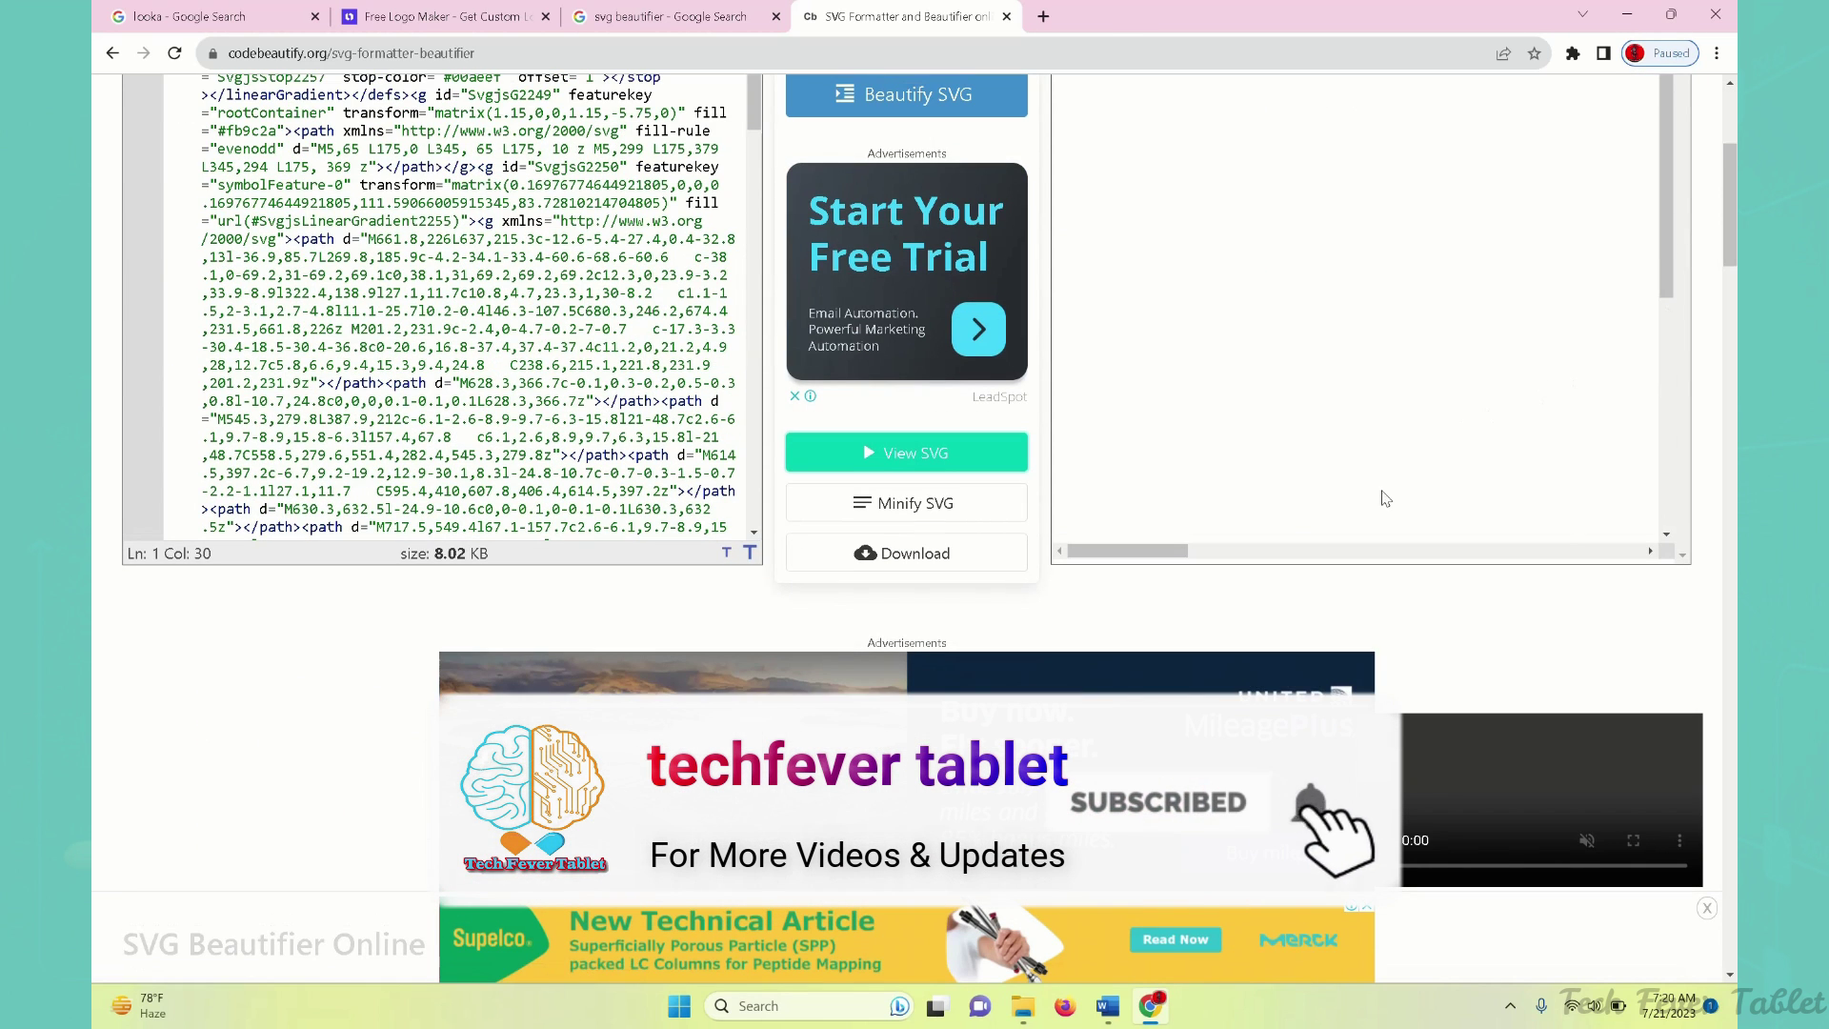
{"action": "left_click", "coordinate": [1397, 548]}
{"action": "mouse_move", "coordinate": [1396, 543]}
{"action": "left_mouse_down"}
{"action": "mouse_move", "coordinate": [1429, 541]}
{"action": "mouse_move", "coordinate": [1390, 537]}
{"action": "left_mouse_up"}
{"action": "left_click_drag", "start_coordinate": [1672, 279], "coordinate": [1703, 424]}
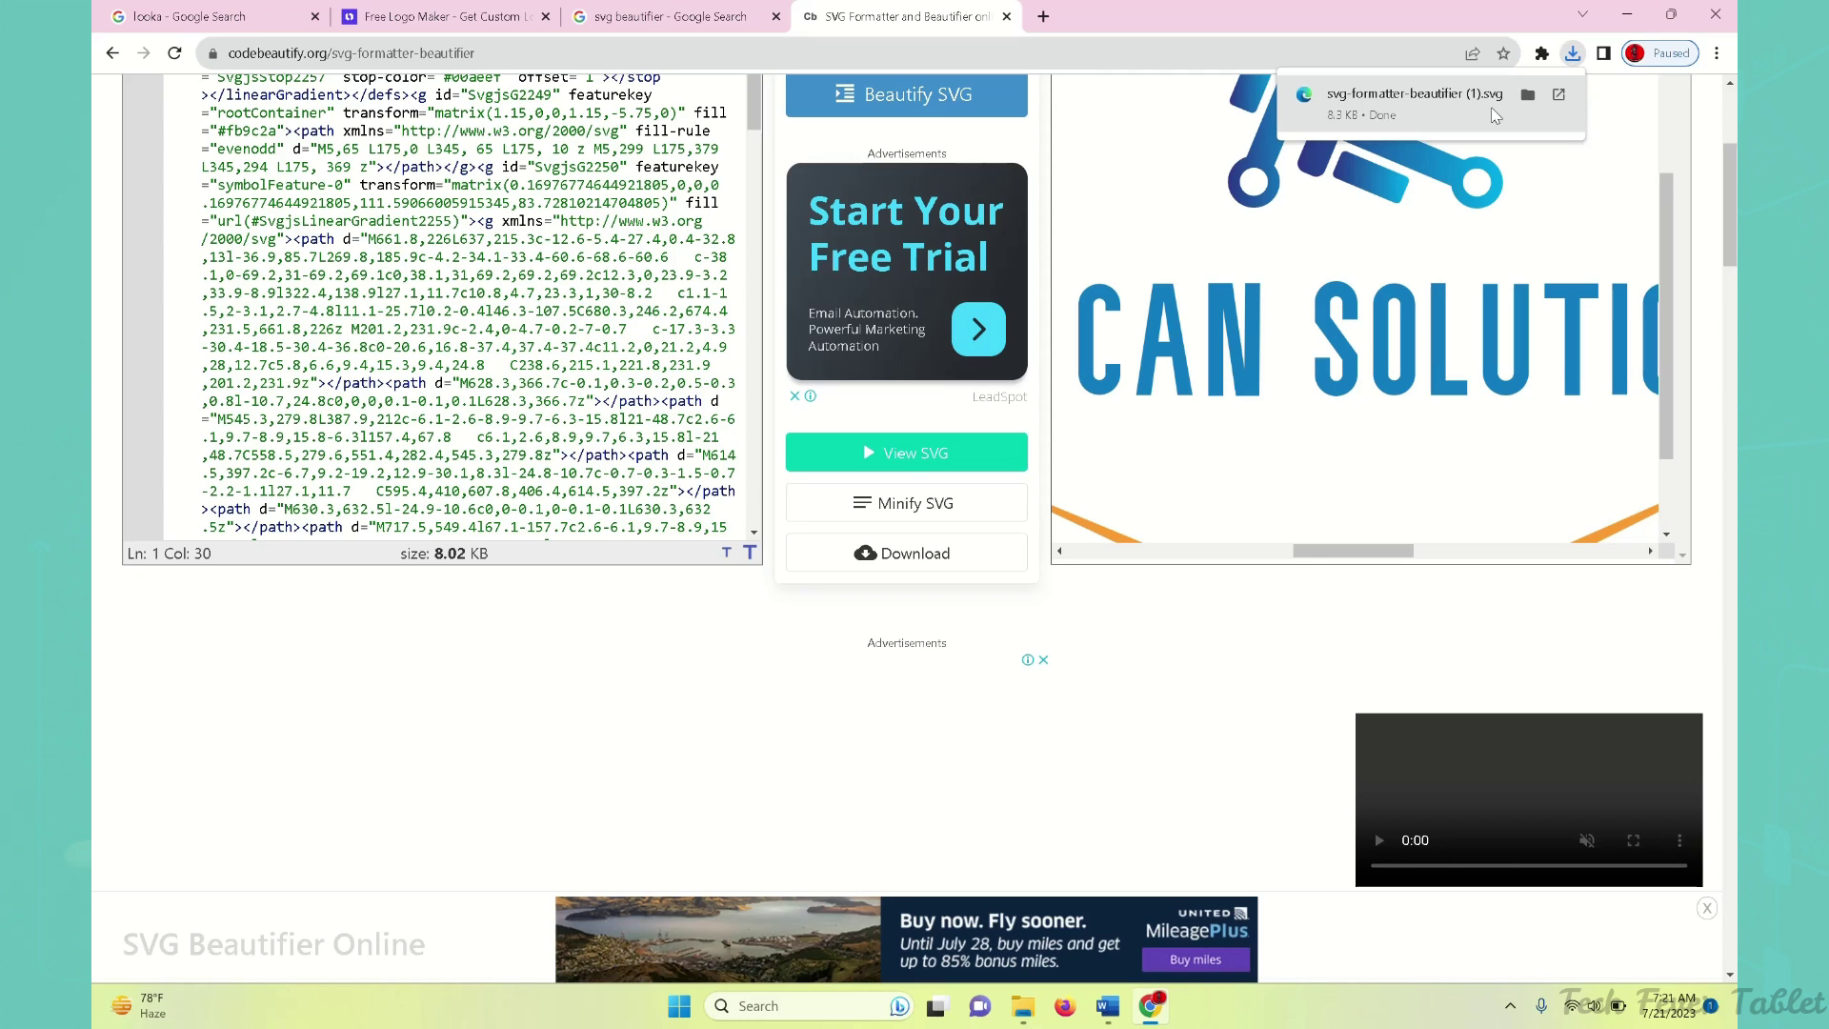
Step: Search Google in a new tab for svg to png online and open the svgtopng.com converter
{"action": "left_click", "coordinate": [1045, 18]}
{"action": "type", "text": "svg to"}
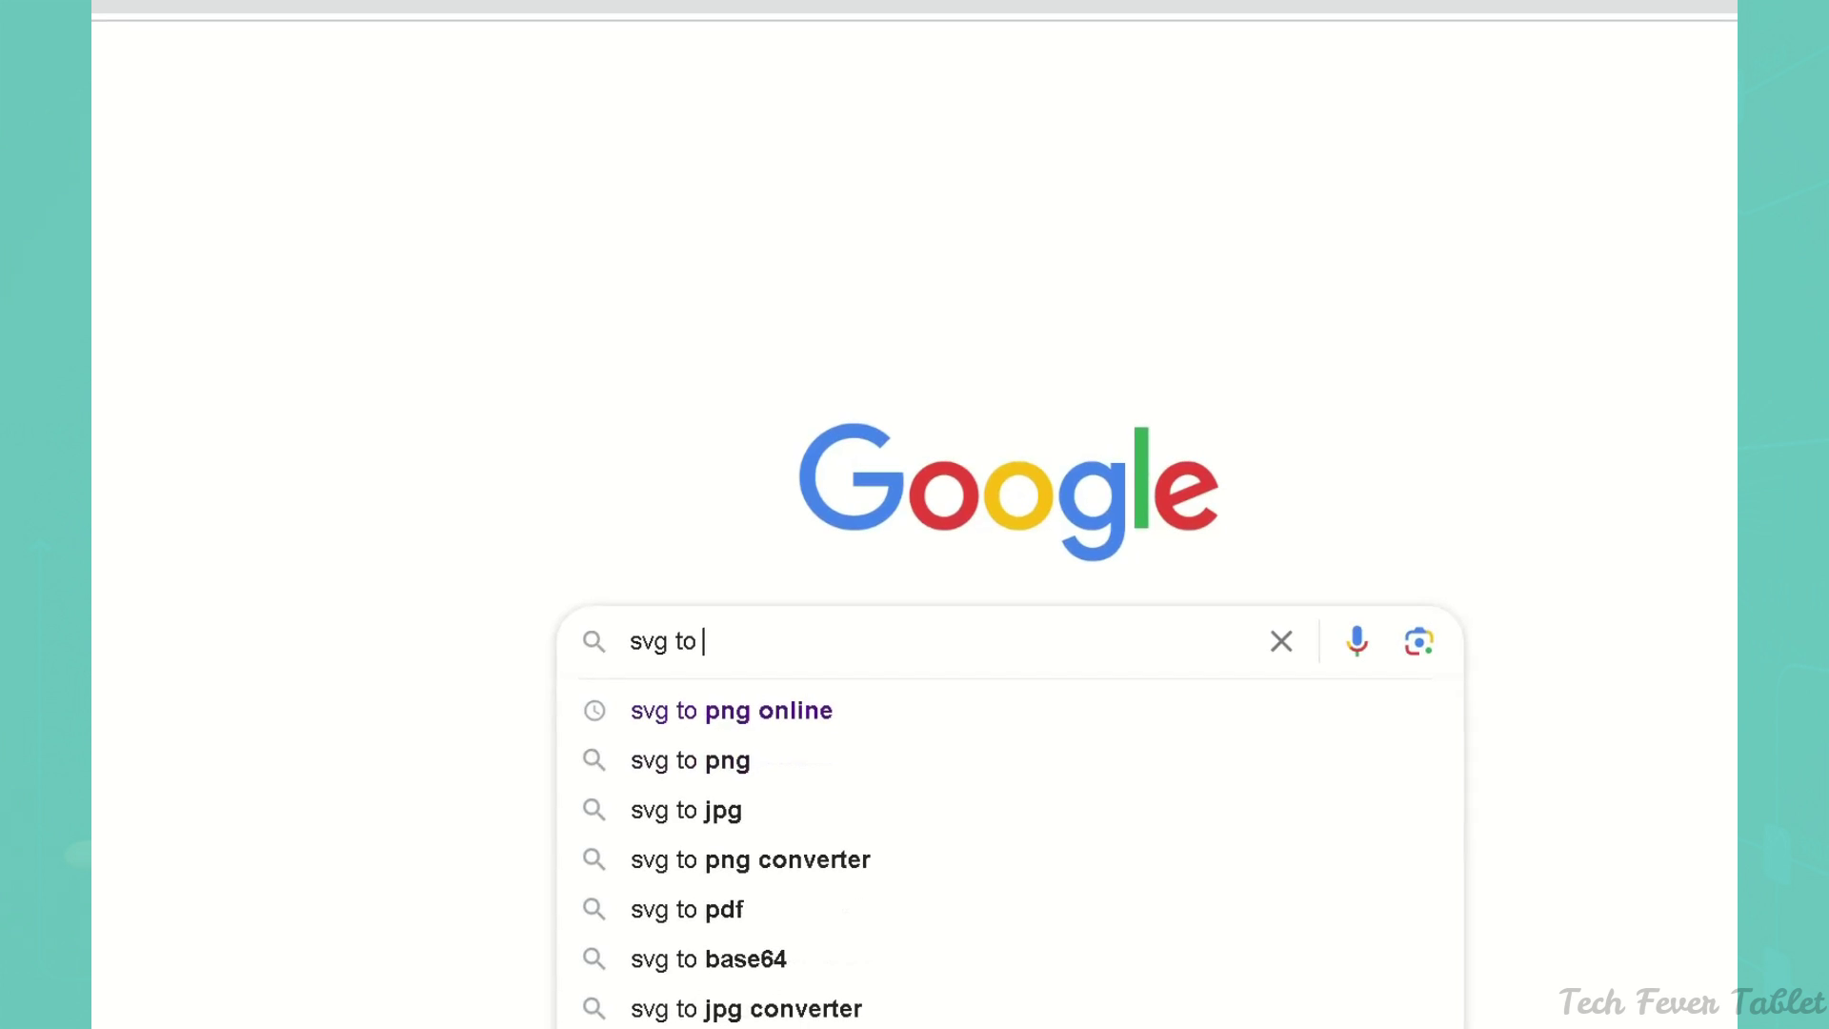
{"action": "key", "text": "Down"}
{"action": "key", "text": "Return"}
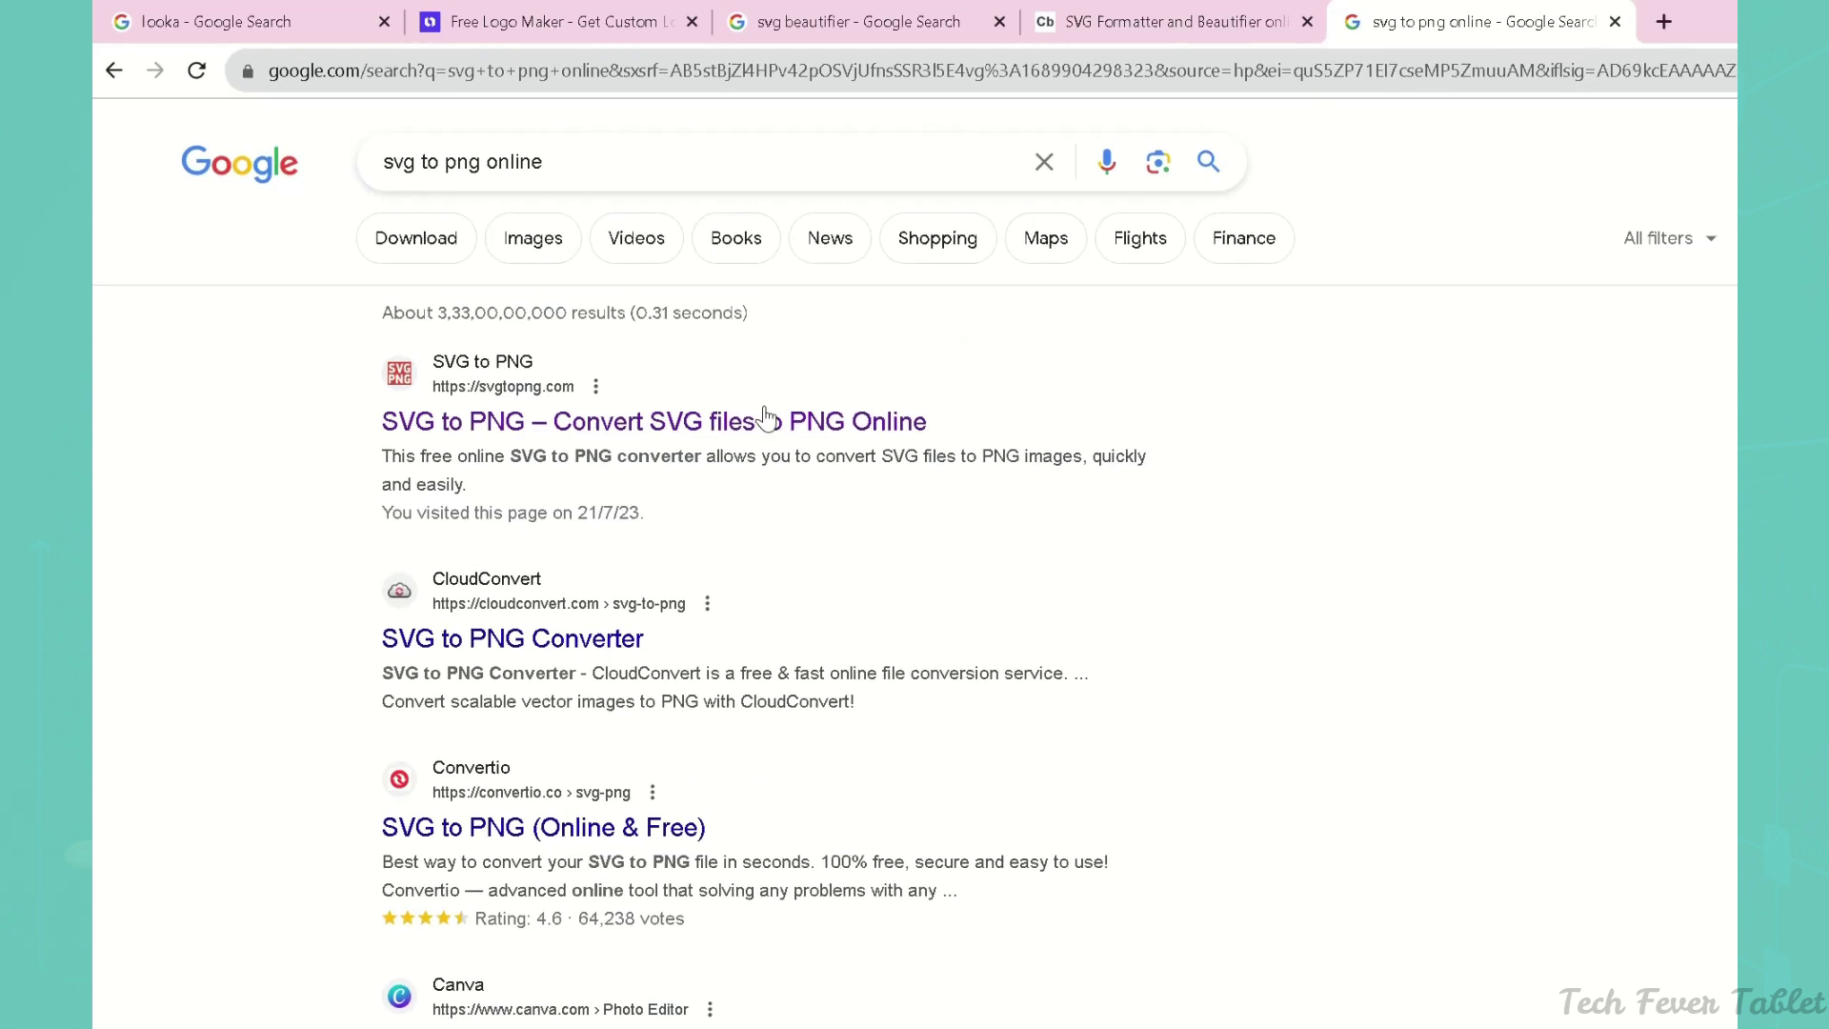
{"action": "left_click", "coordinate": [765, 420]}
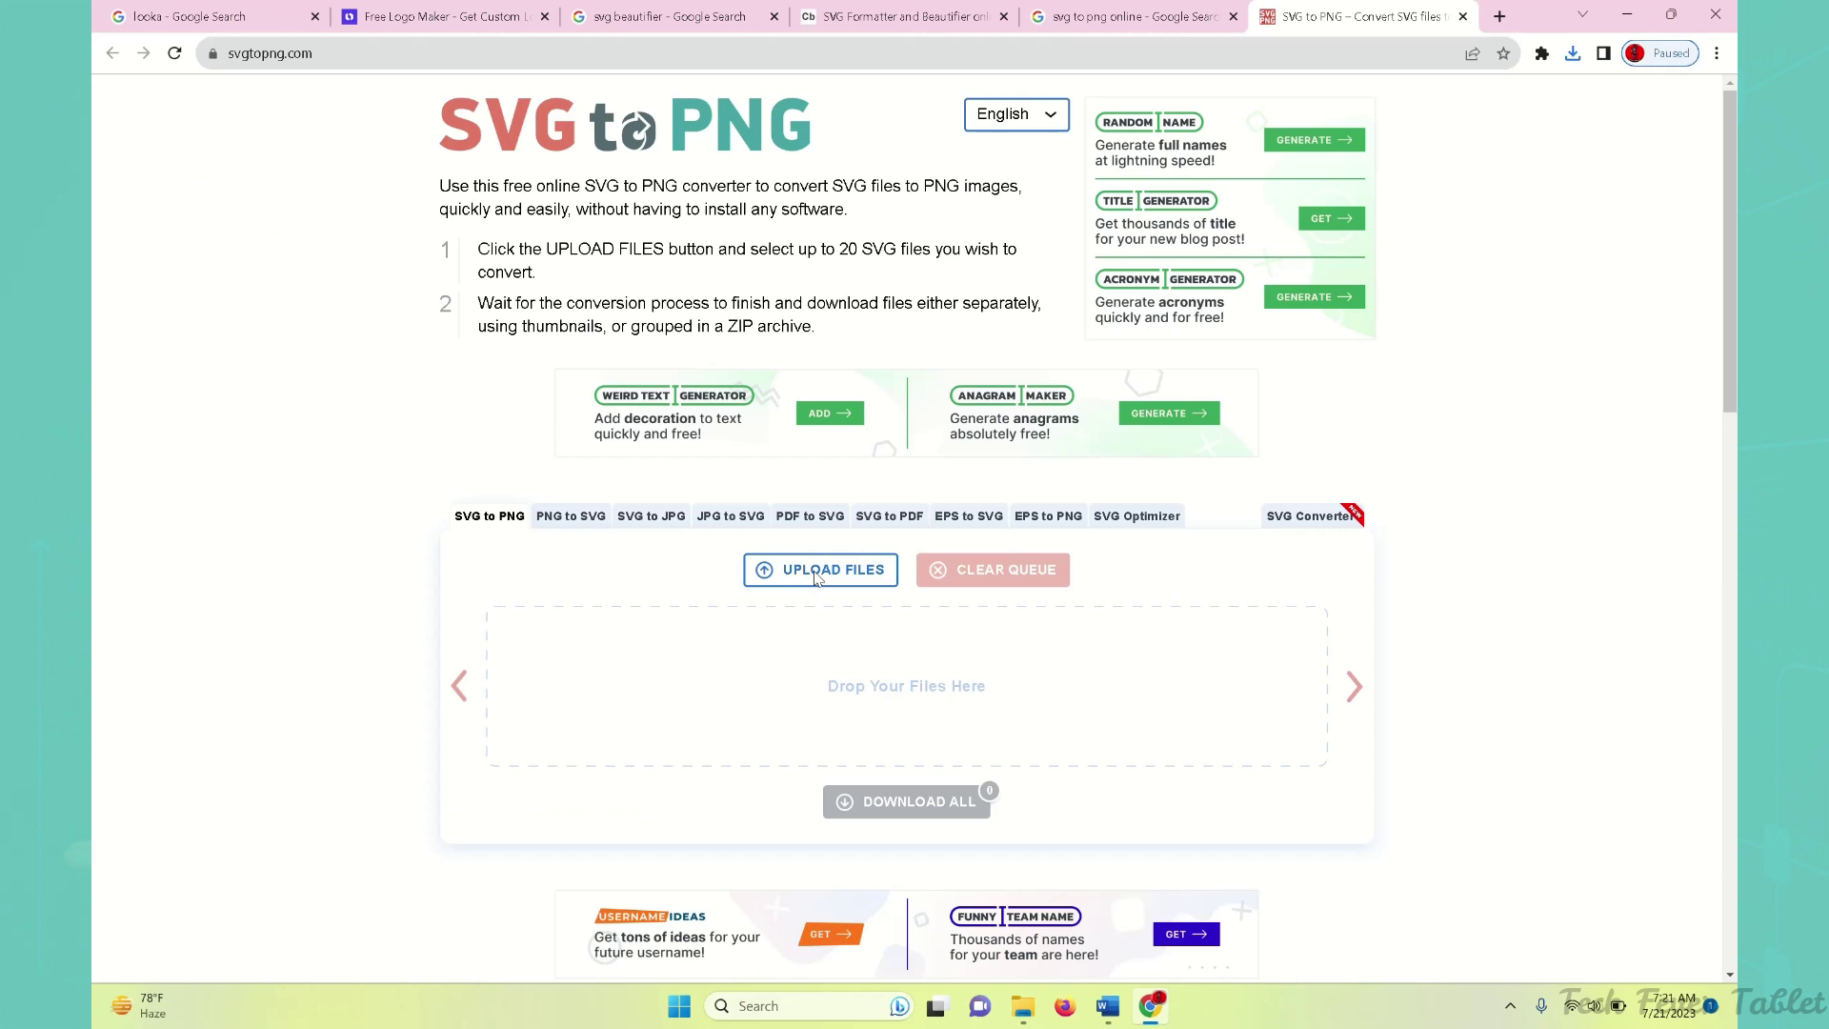
Step: Upload svg-formatter-beautifier (1) from the Downloads folder for conversion to PNG
{"action": "left_click", "coordinate": [815, 574]}
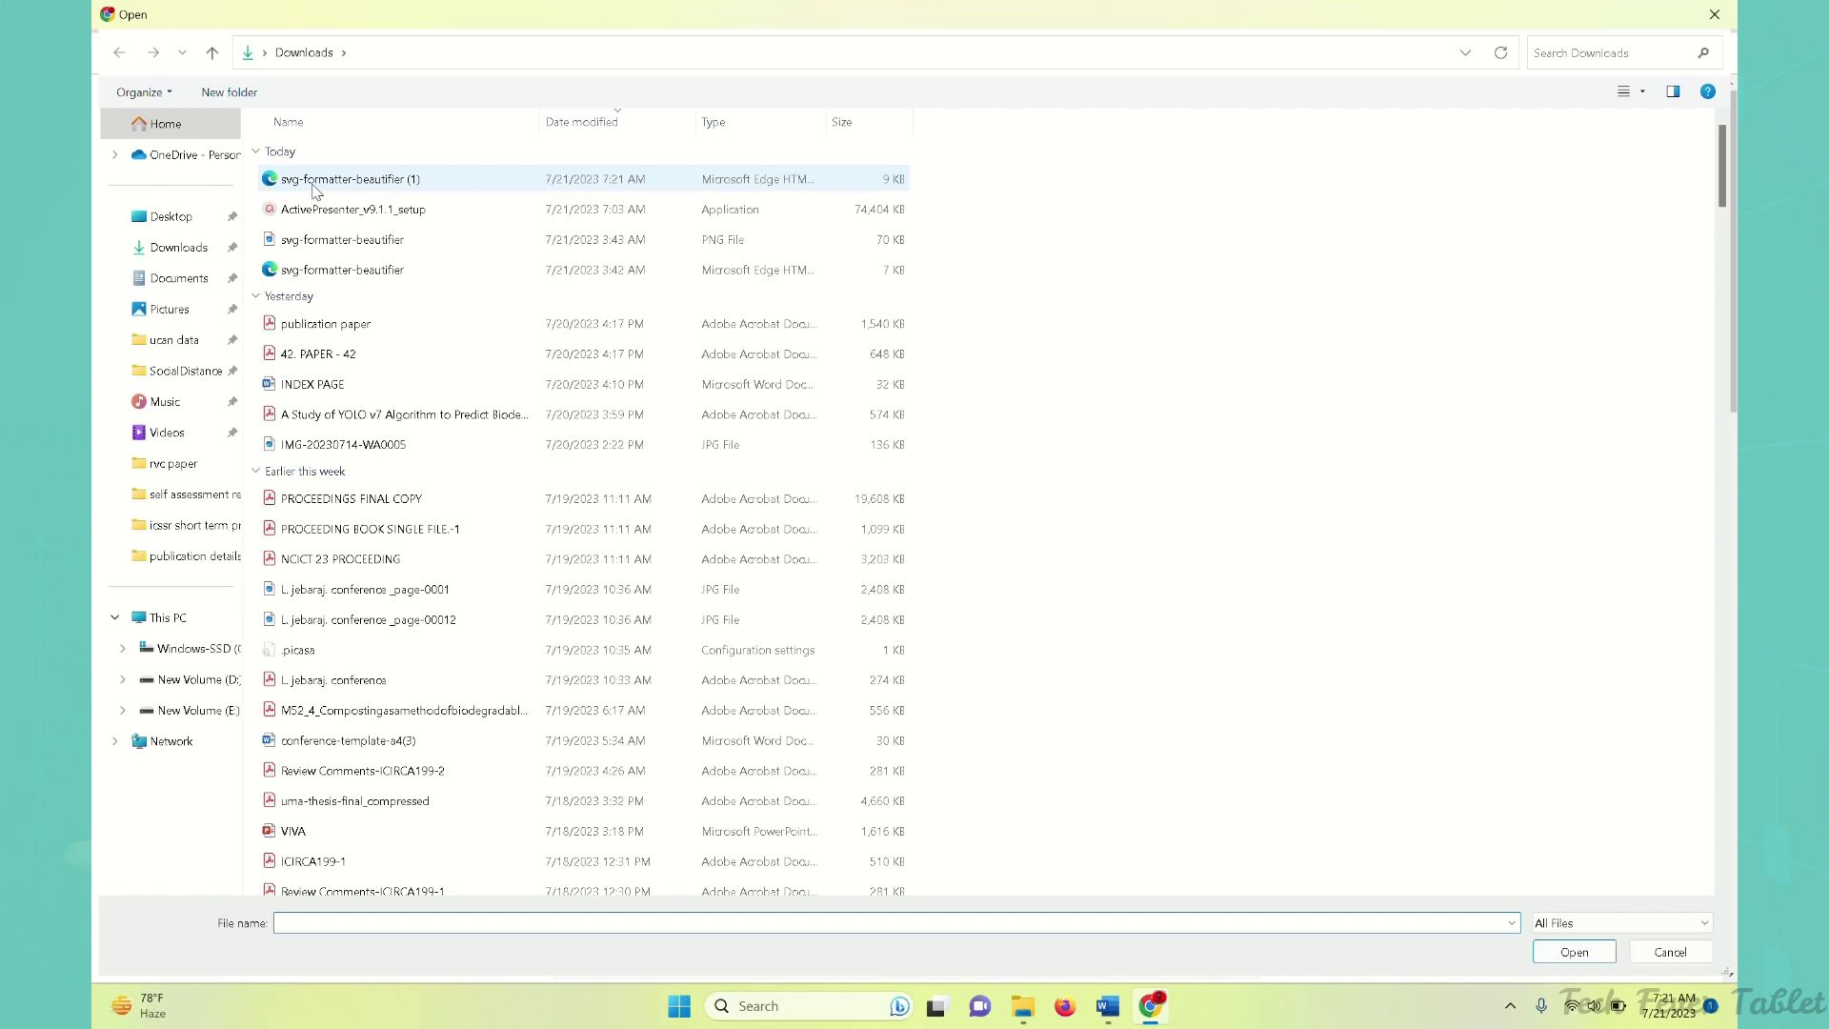
{"action": "left_click", "coordinate": [315, 187]}
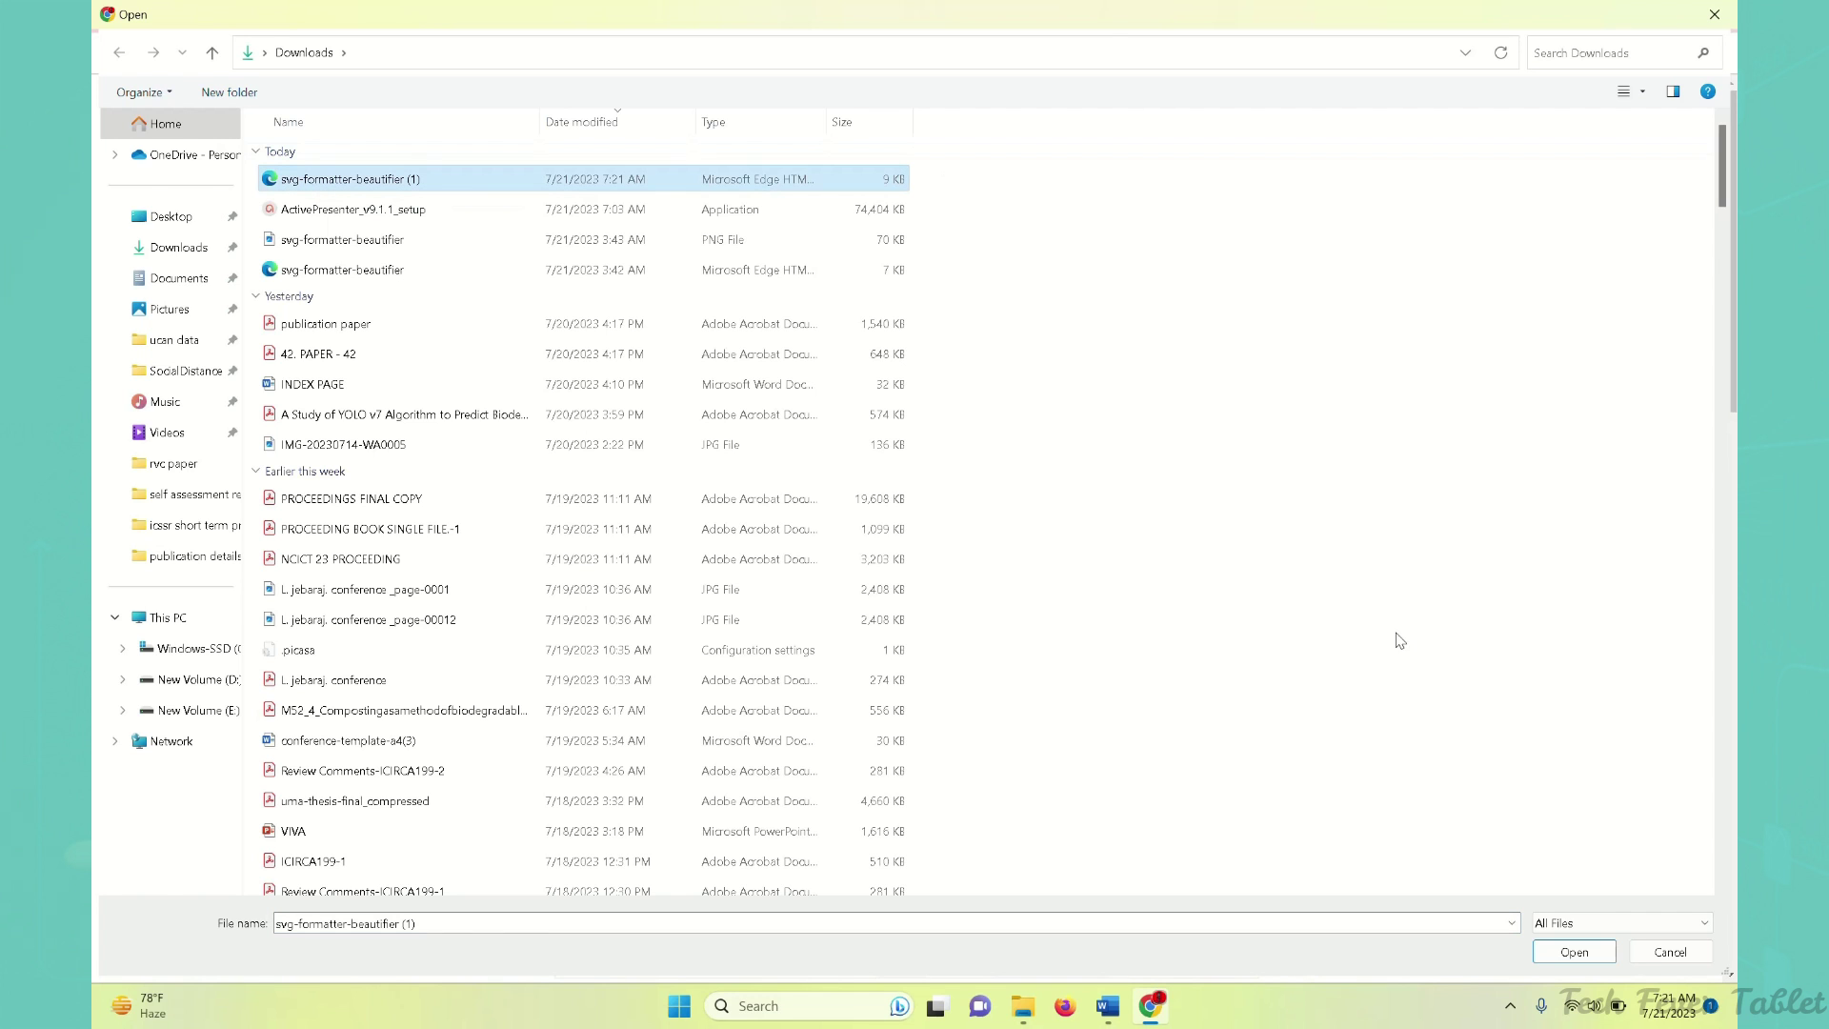
{"action": "left_click", "coordinate": [1580, 959]}
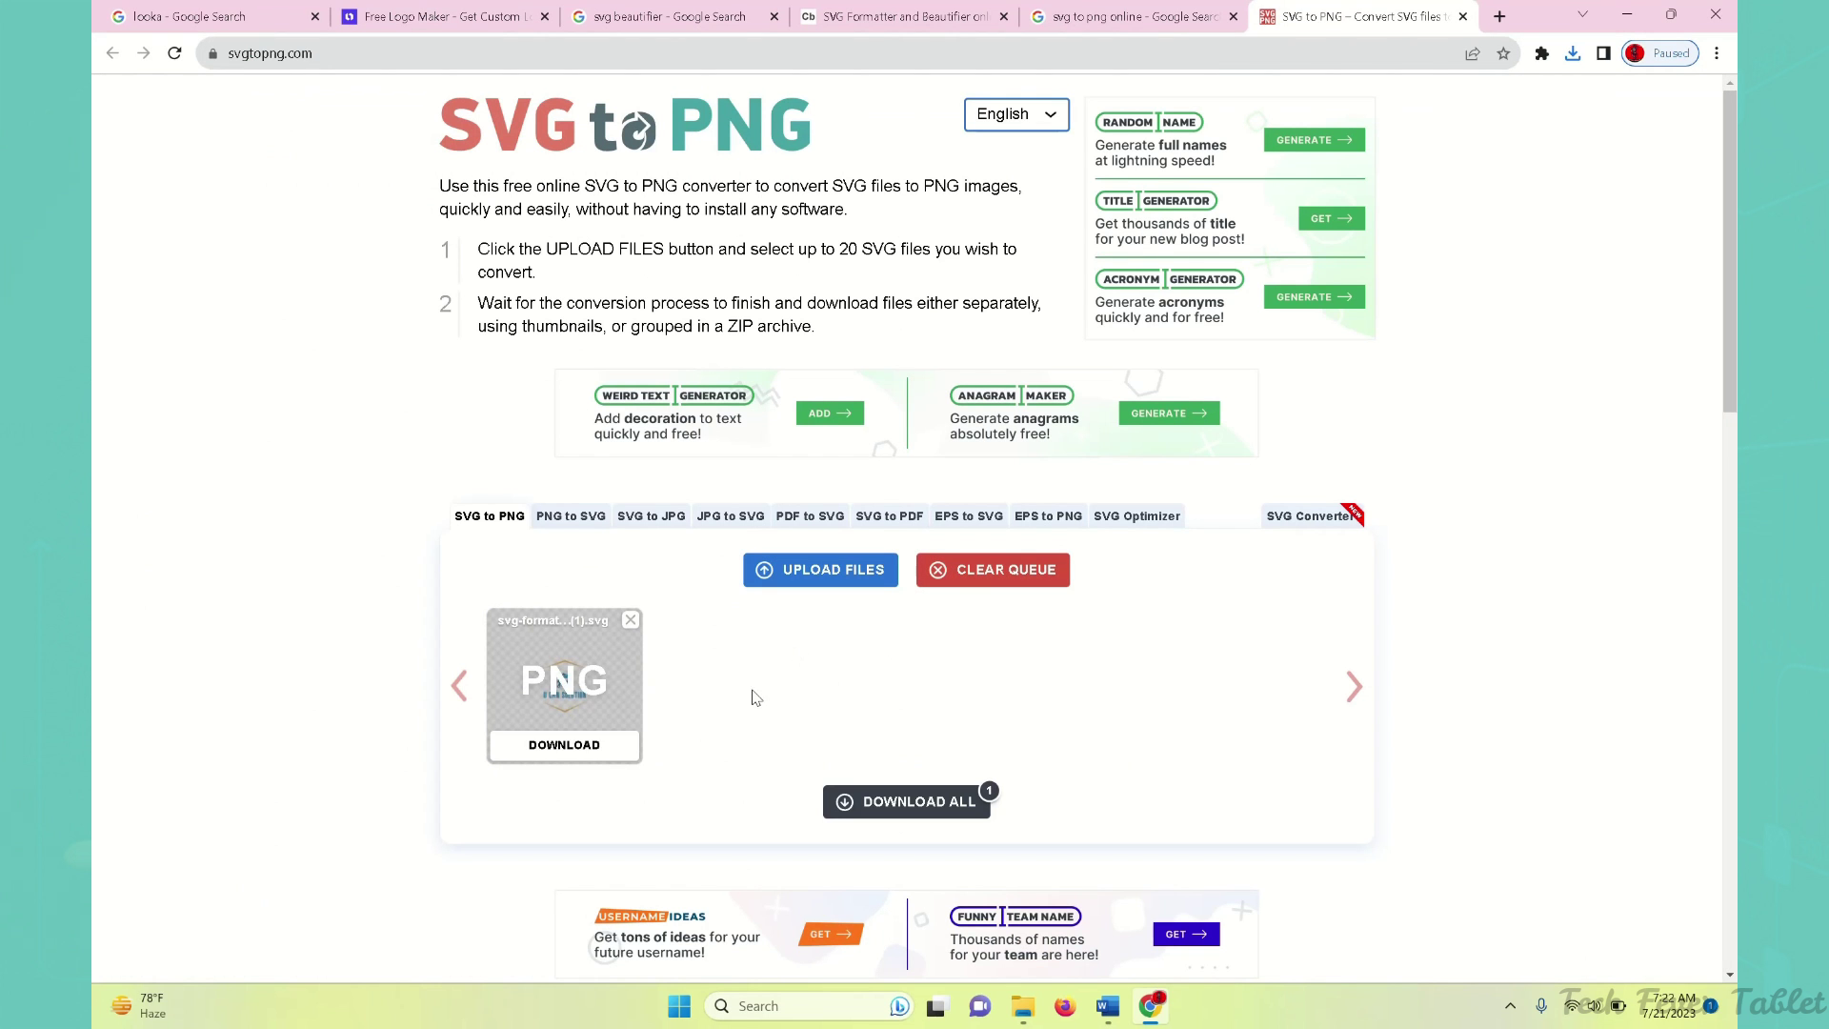
Step: Download the converted PNG, show it in its Downloads folder and open the image for viewing
{"action": "left_click", "coordinate": [566, 756]}
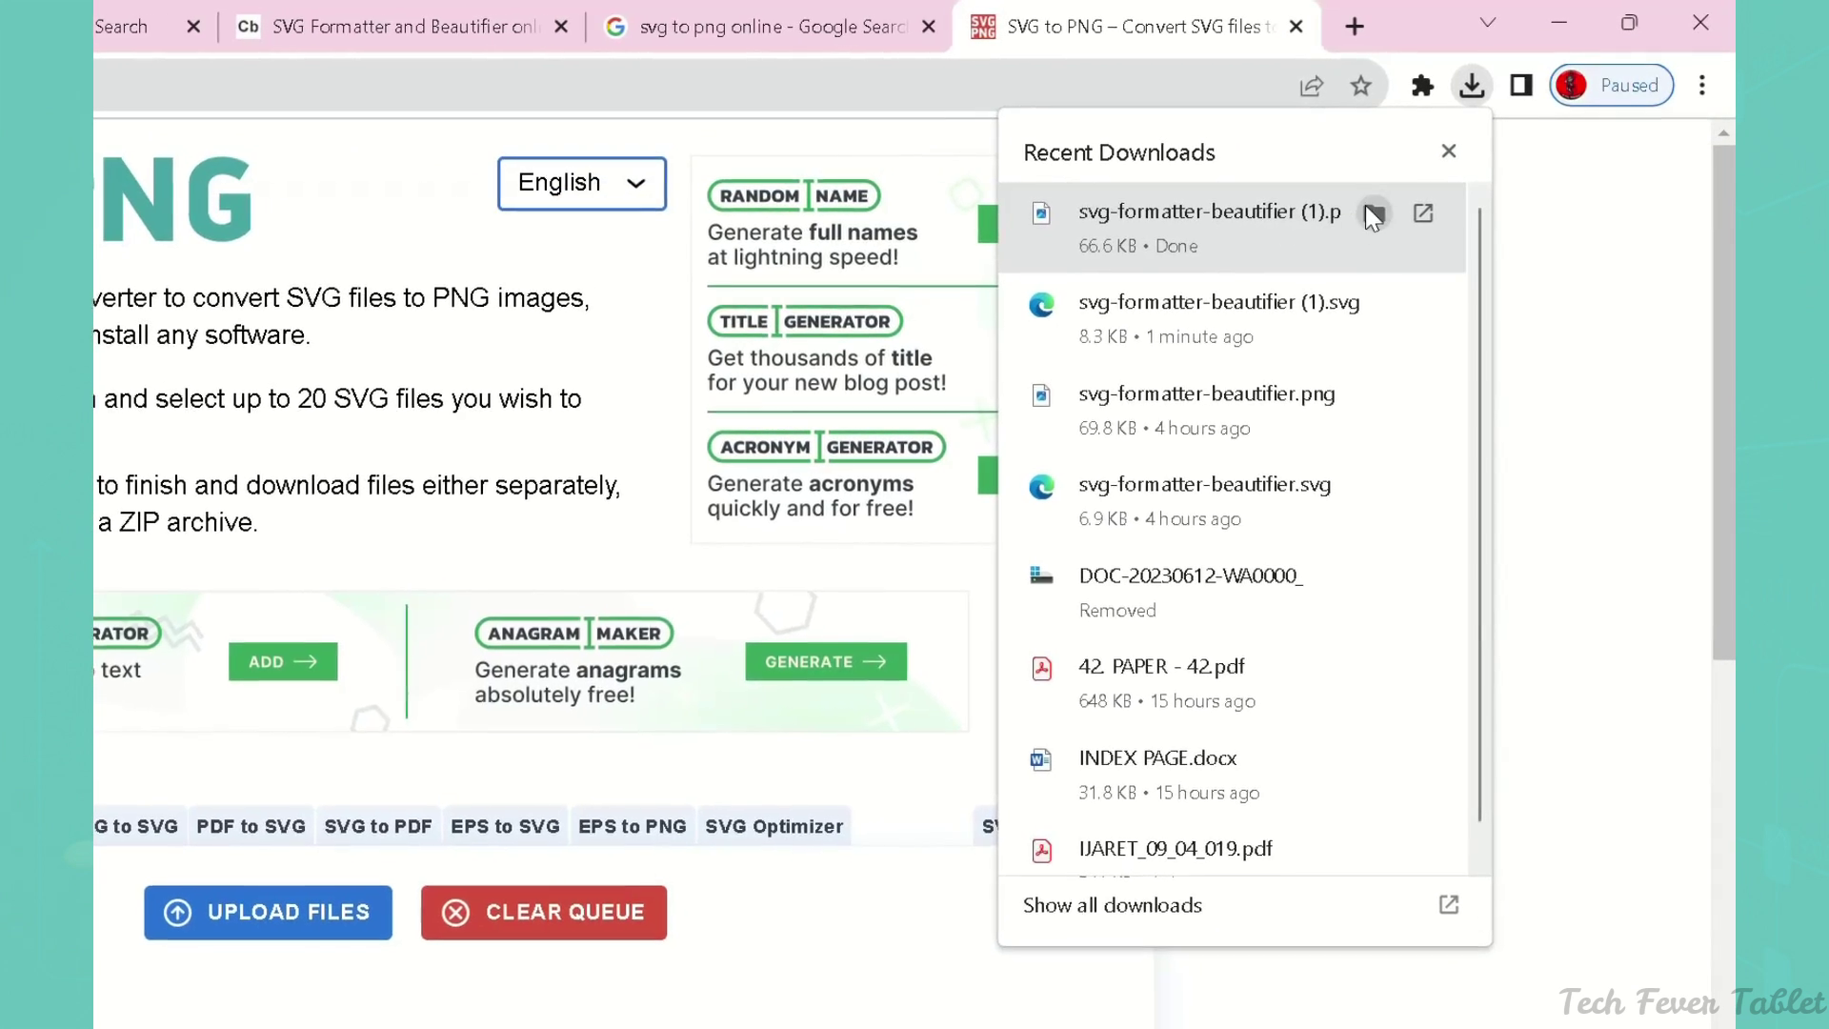
{"action": "left_click", "coordinate": [1372, 213]}
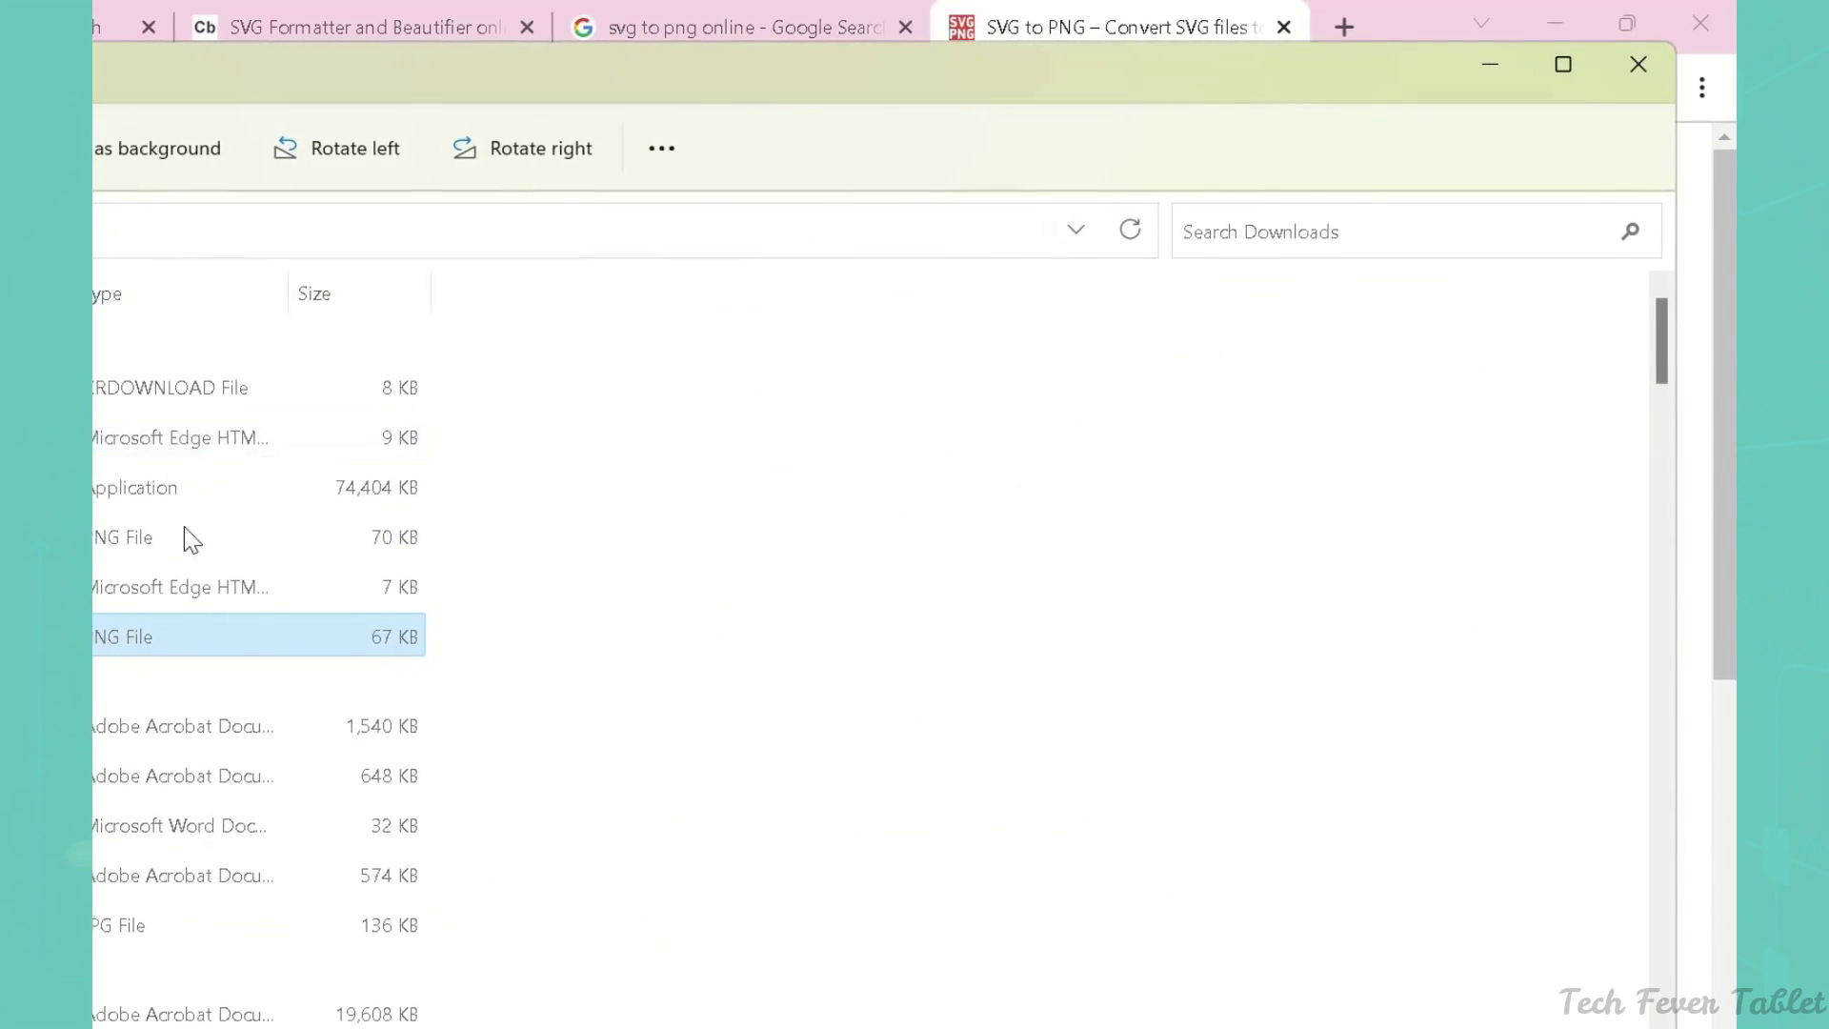
{"action": "double_click", "coordinate": [191, 637]}
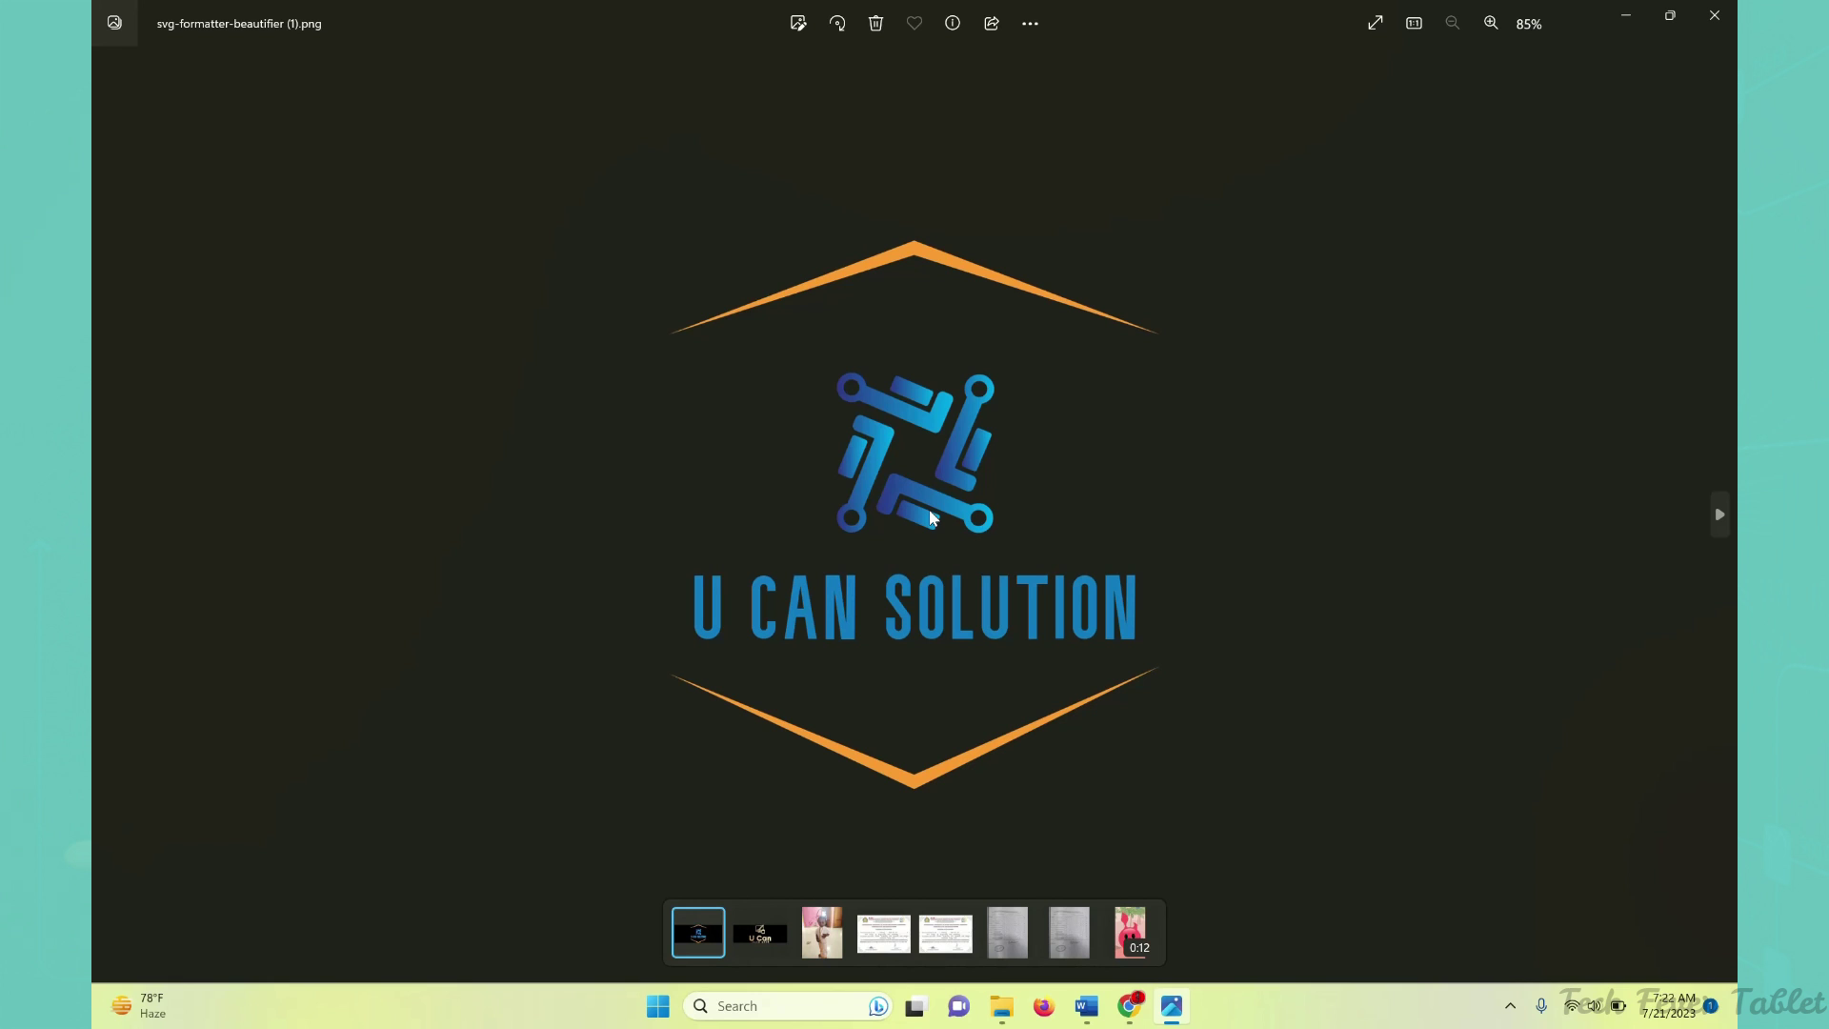